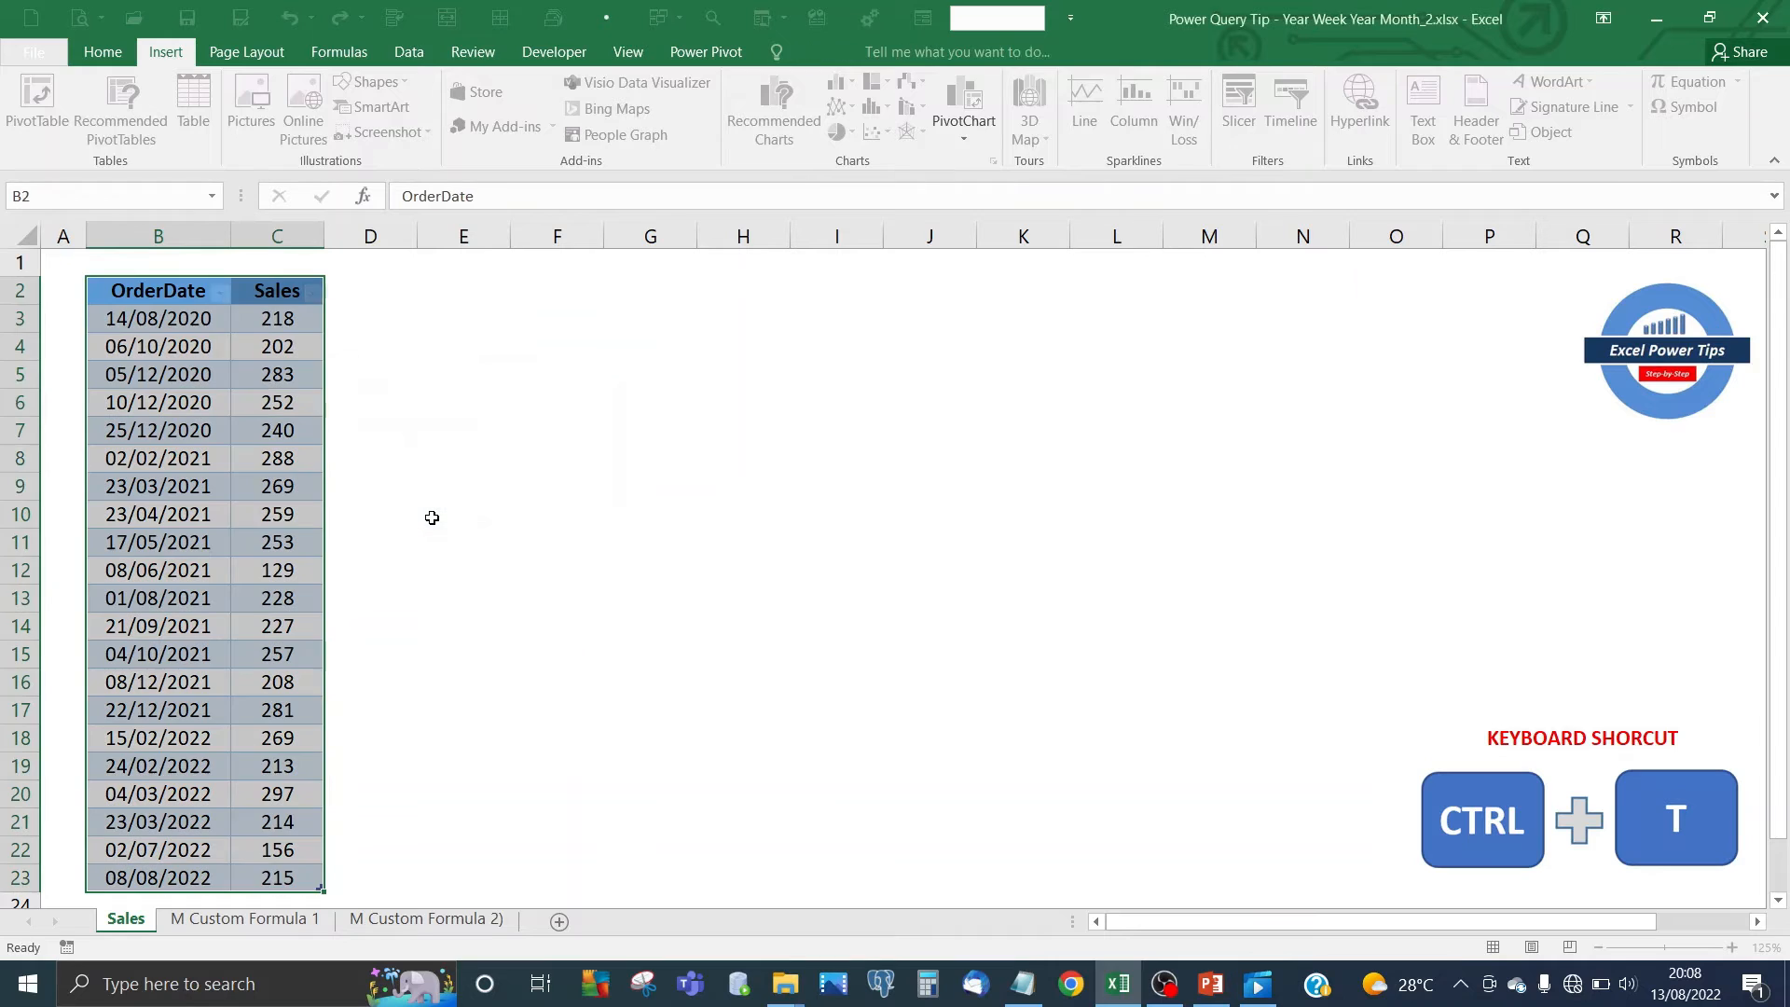
- Load the OrderDate and Sales table from the worksheet into the Power Query editor
click(219, 457)
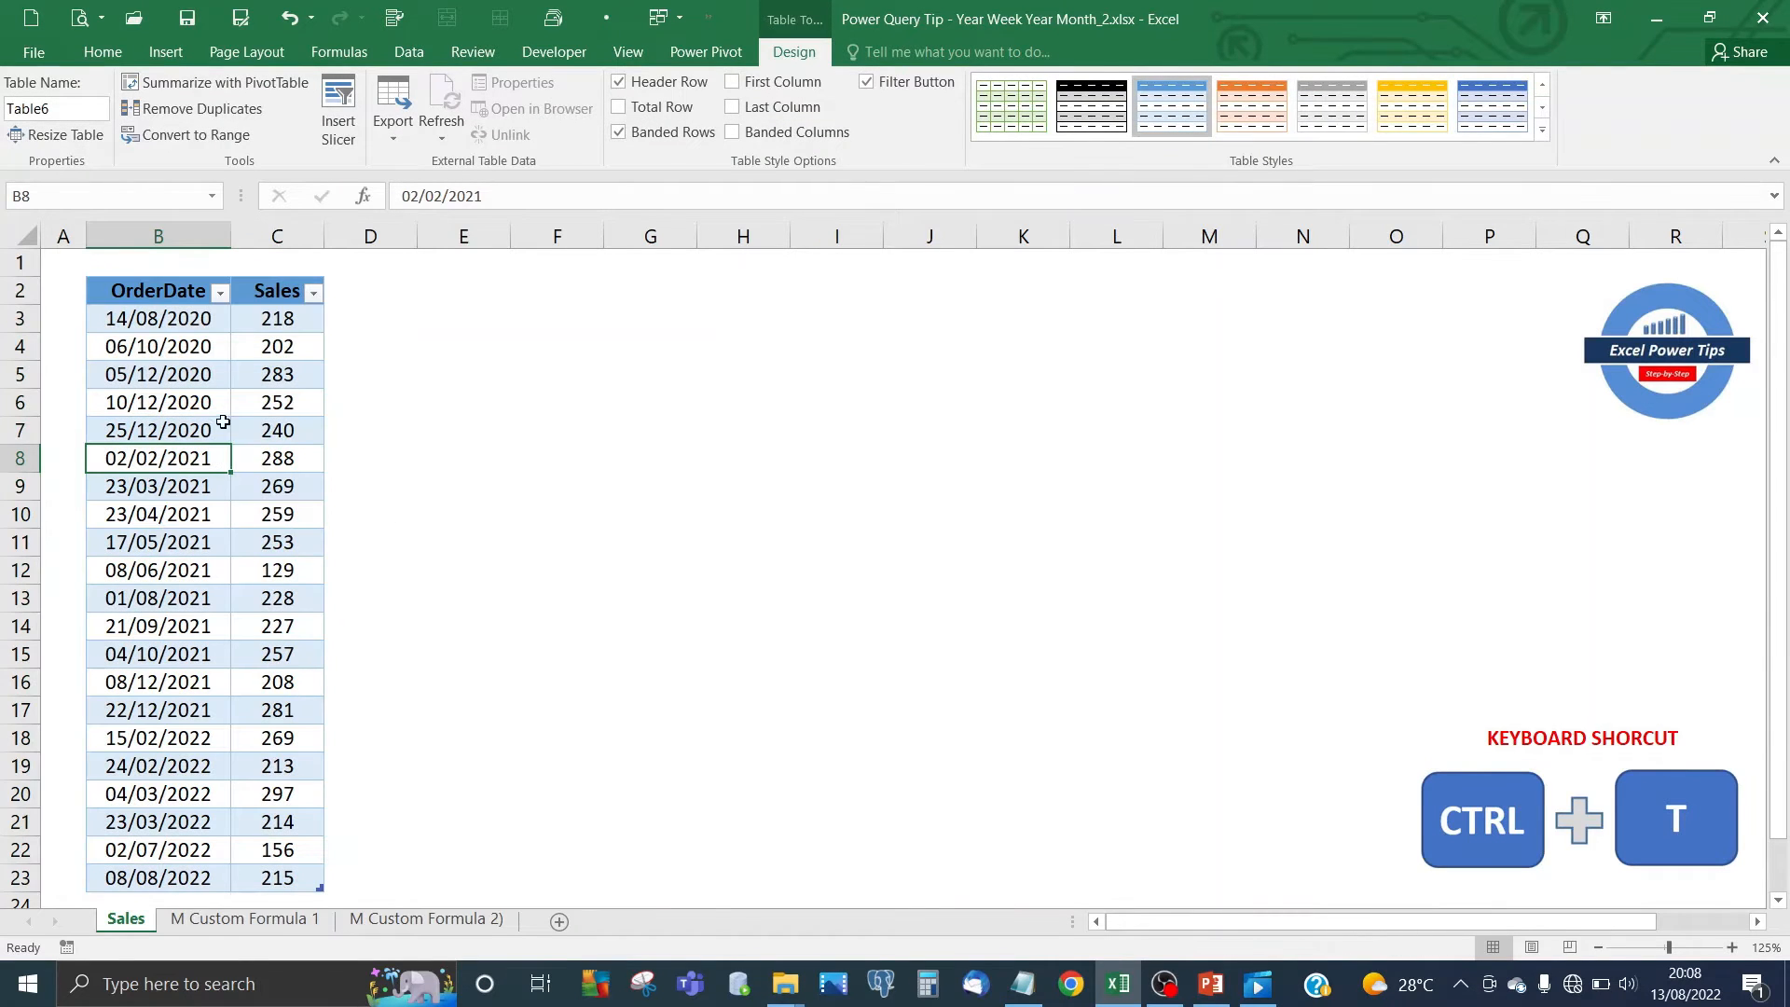
click(408, 54)
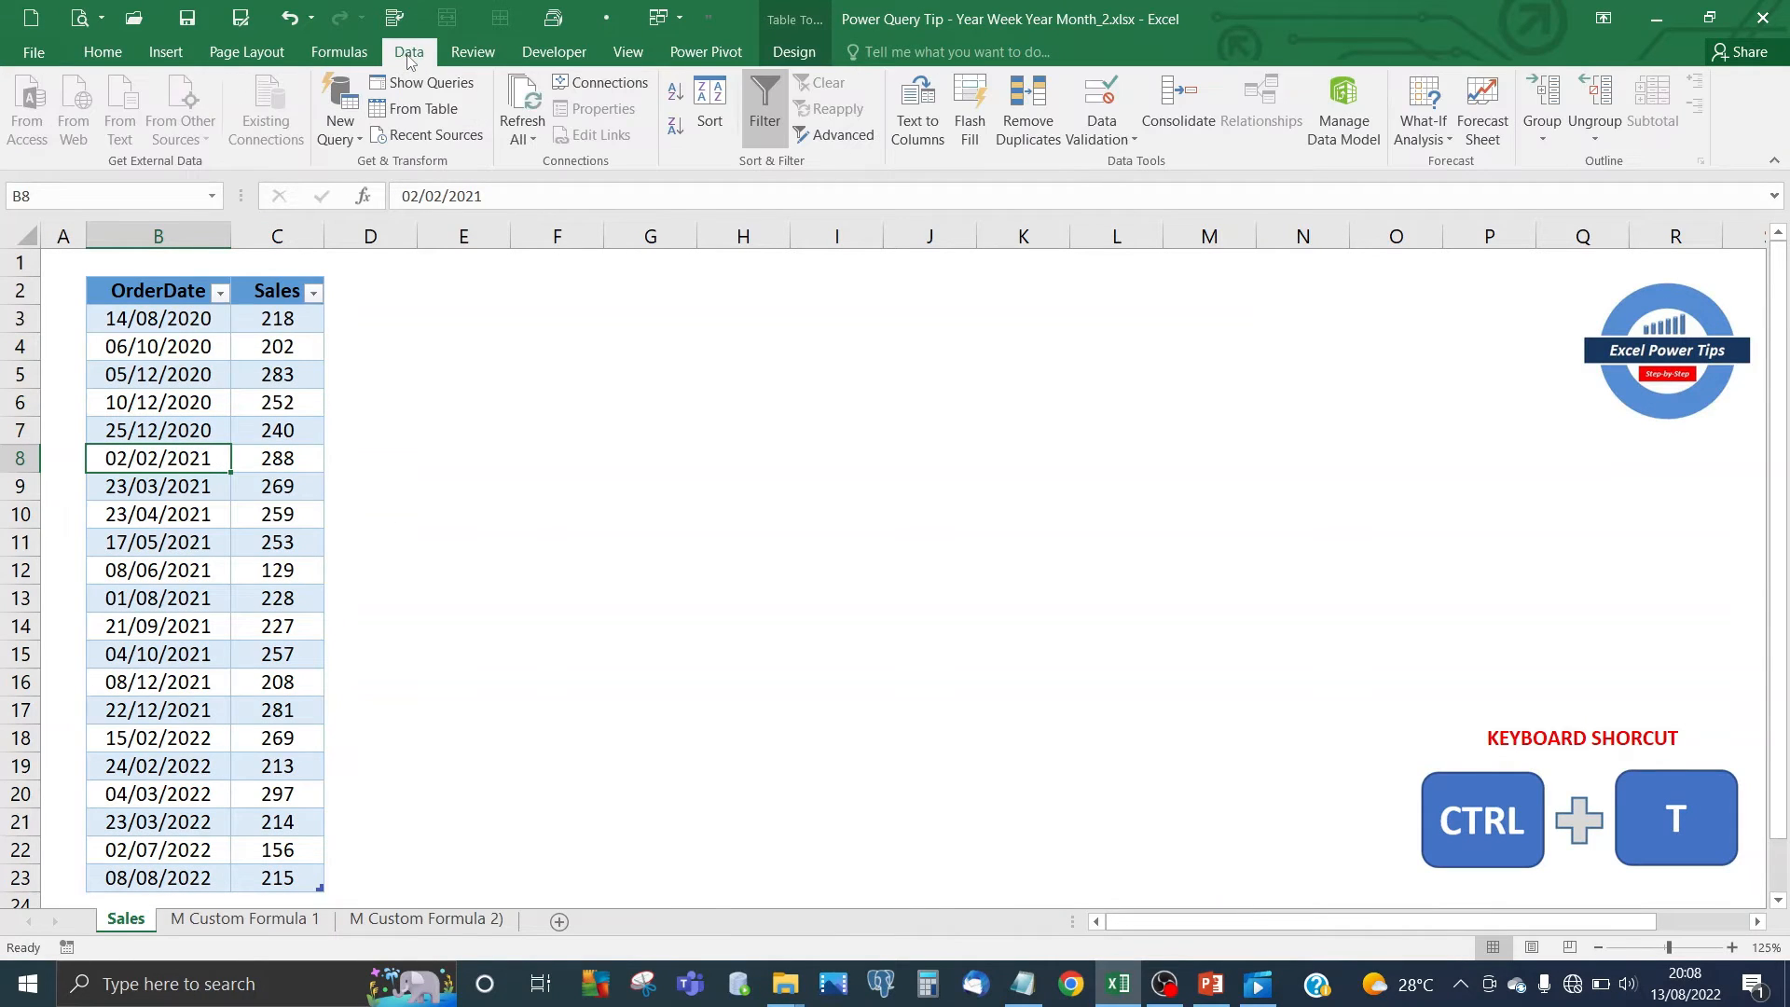
click(404, 110)
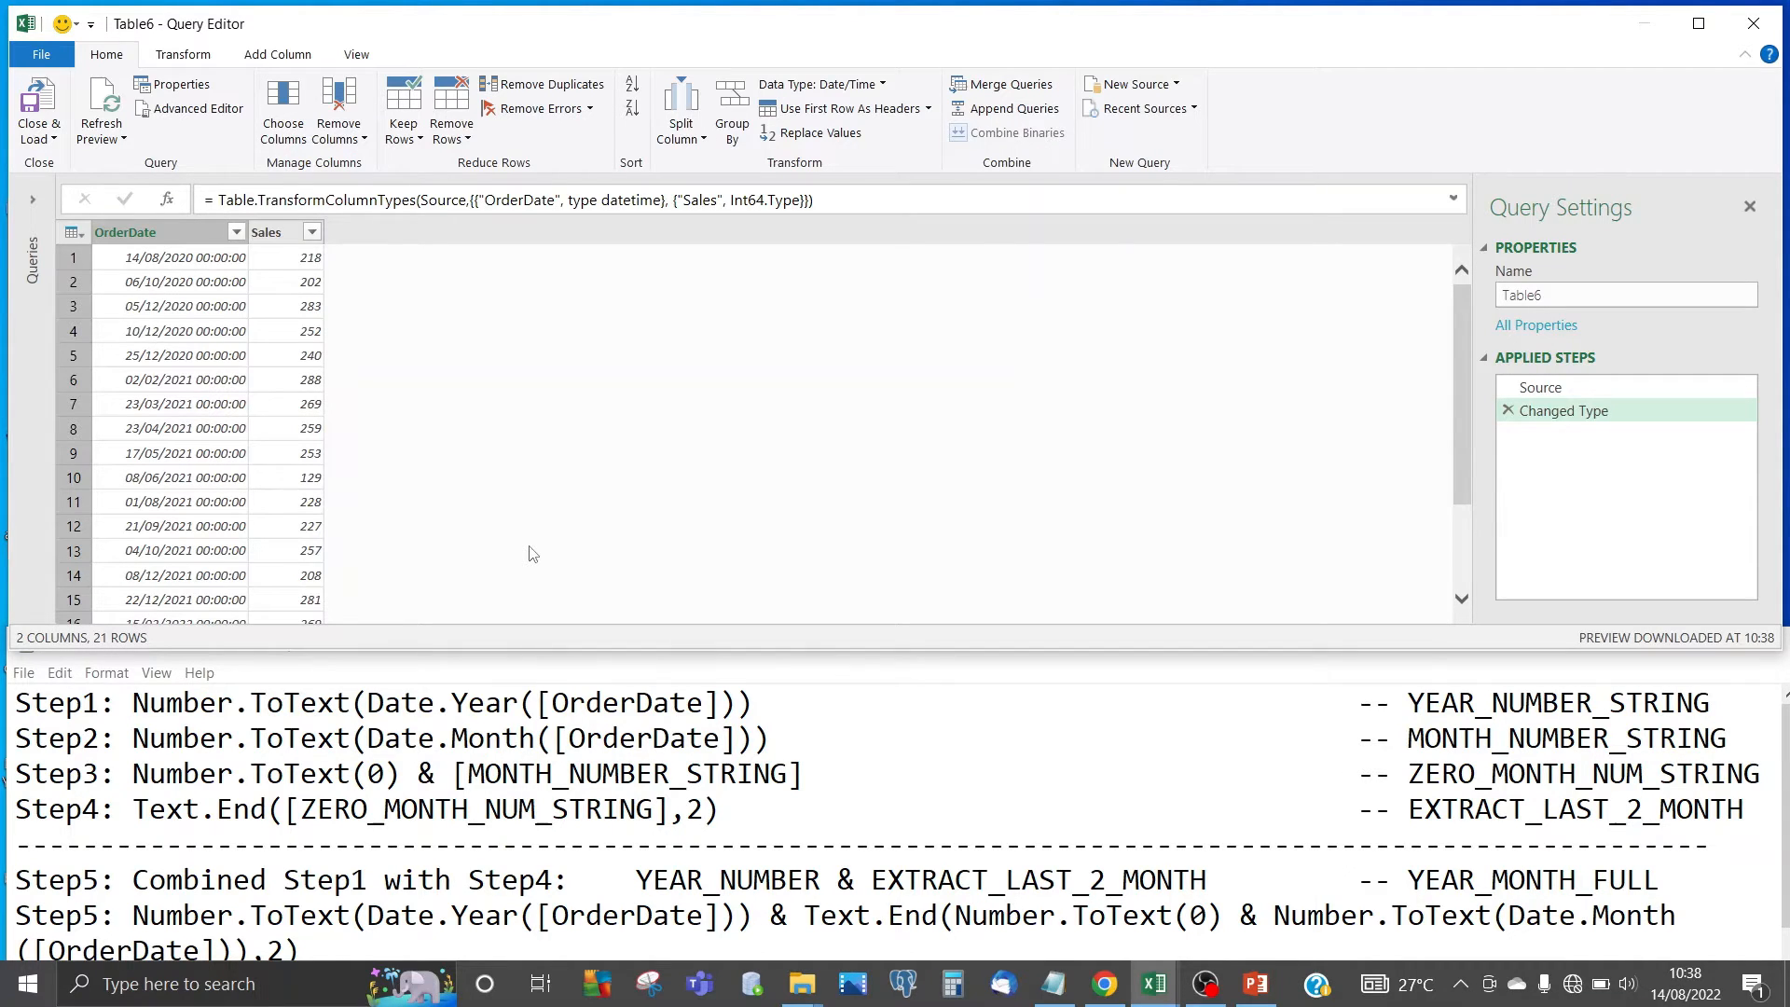
click(286, 359)
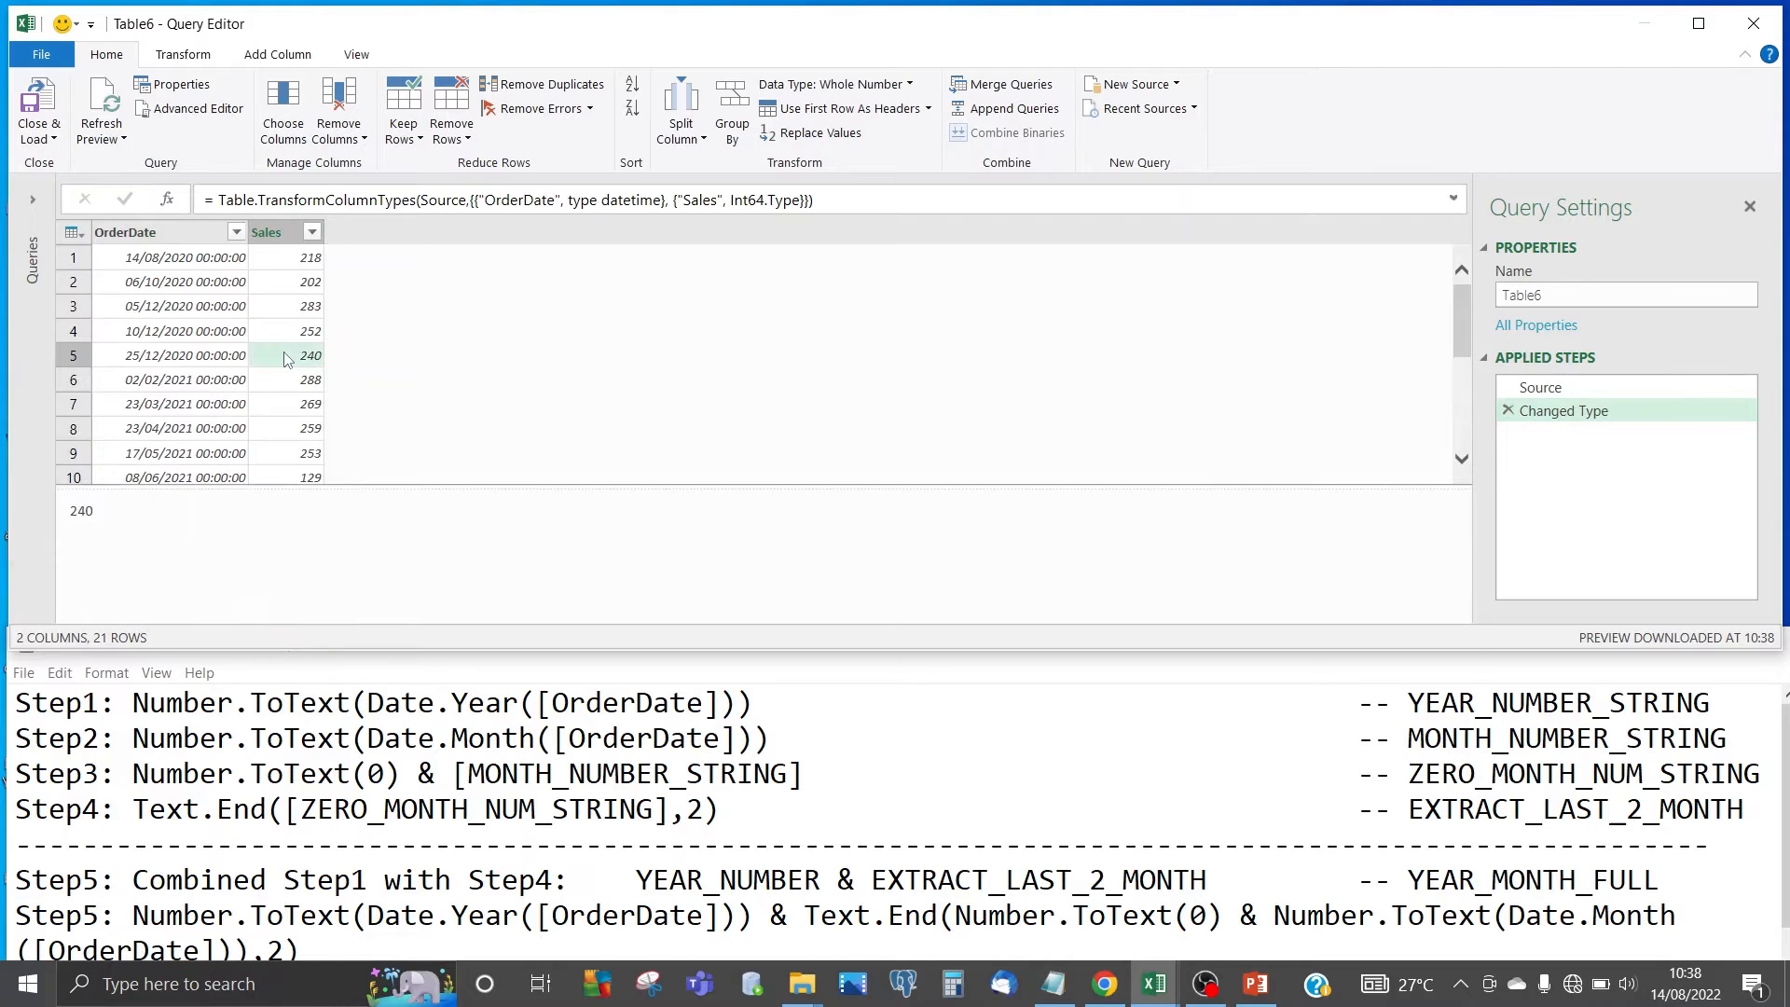
- Start a custom column and name it YEAR_NUMBER_STRING, using the Step1 name in the Notepad notes
click(273, 57)
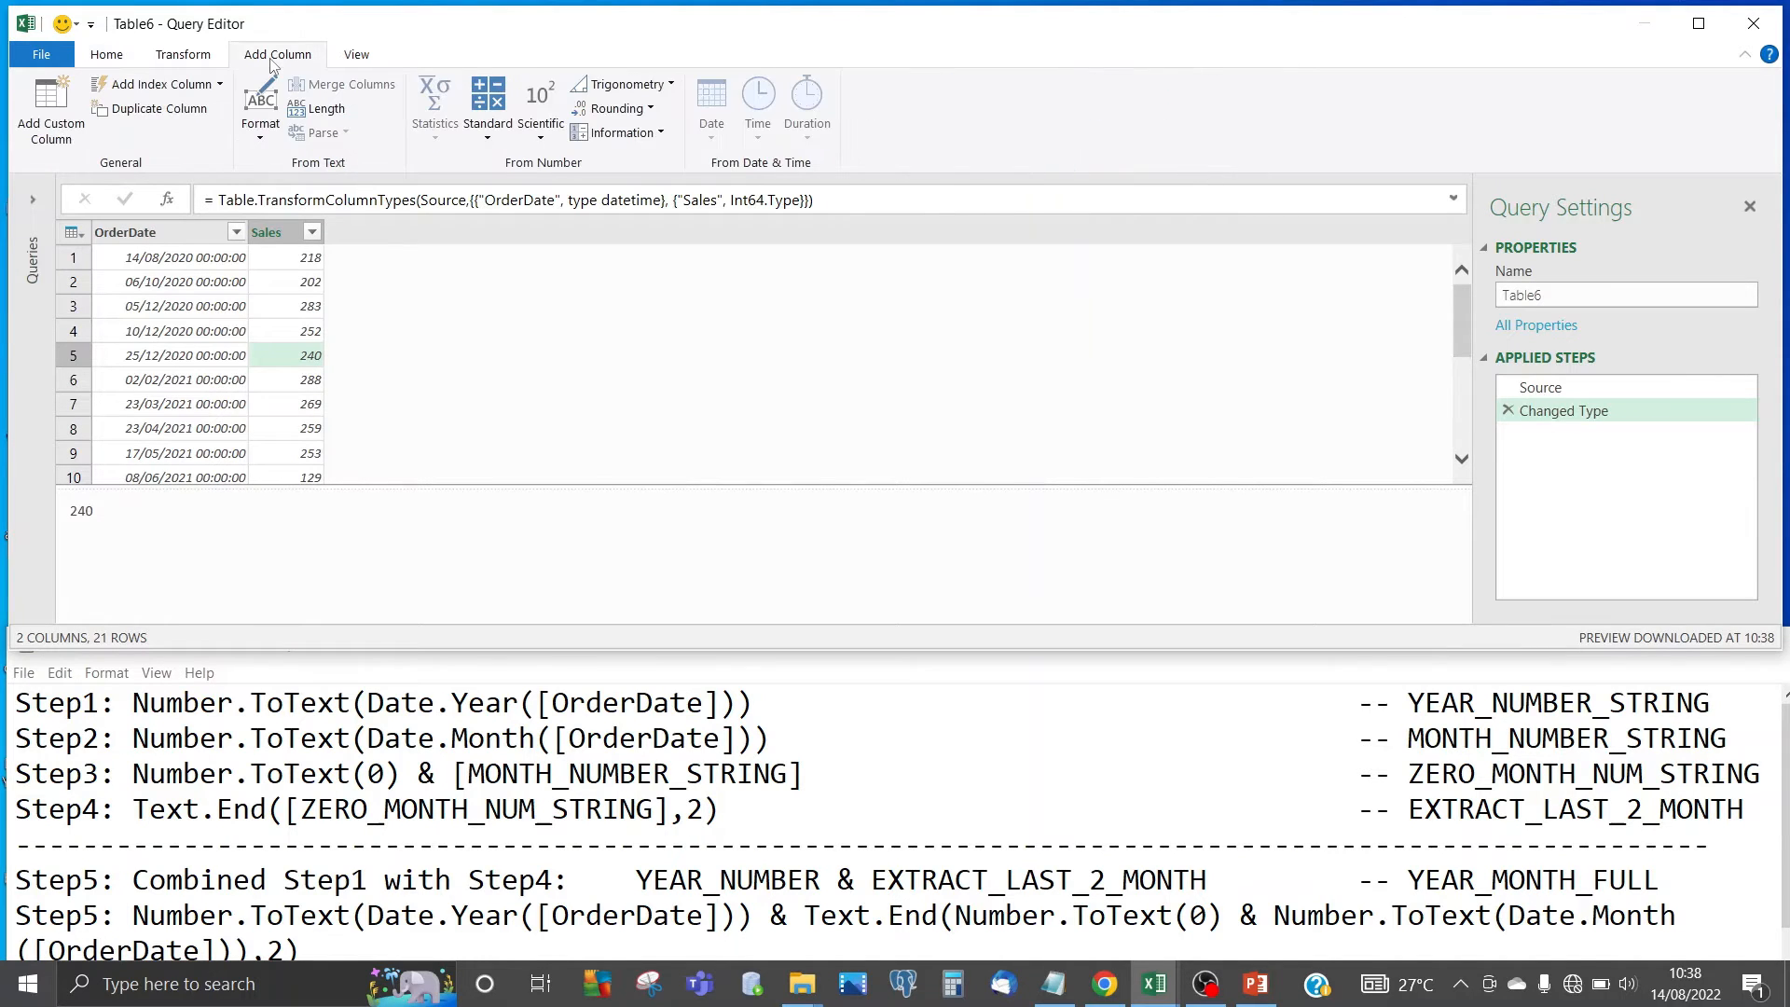
click(51, 146)
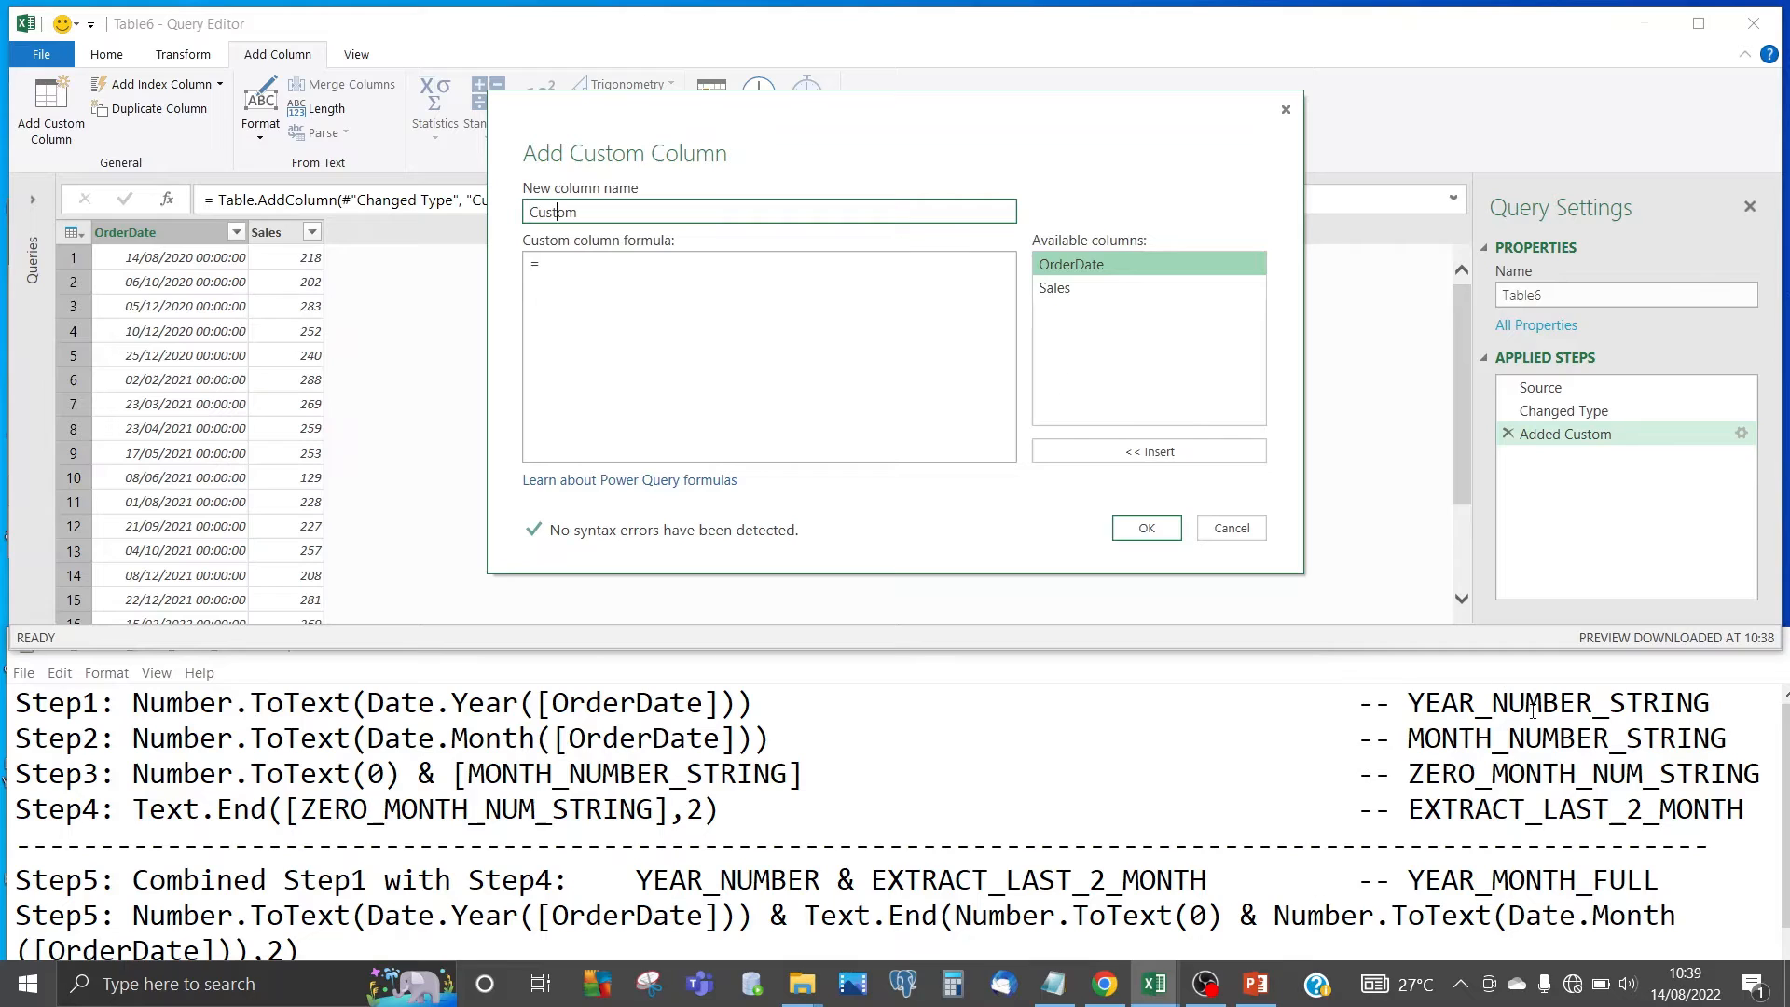
double_click(1561, 705)
key(ctrl+c)
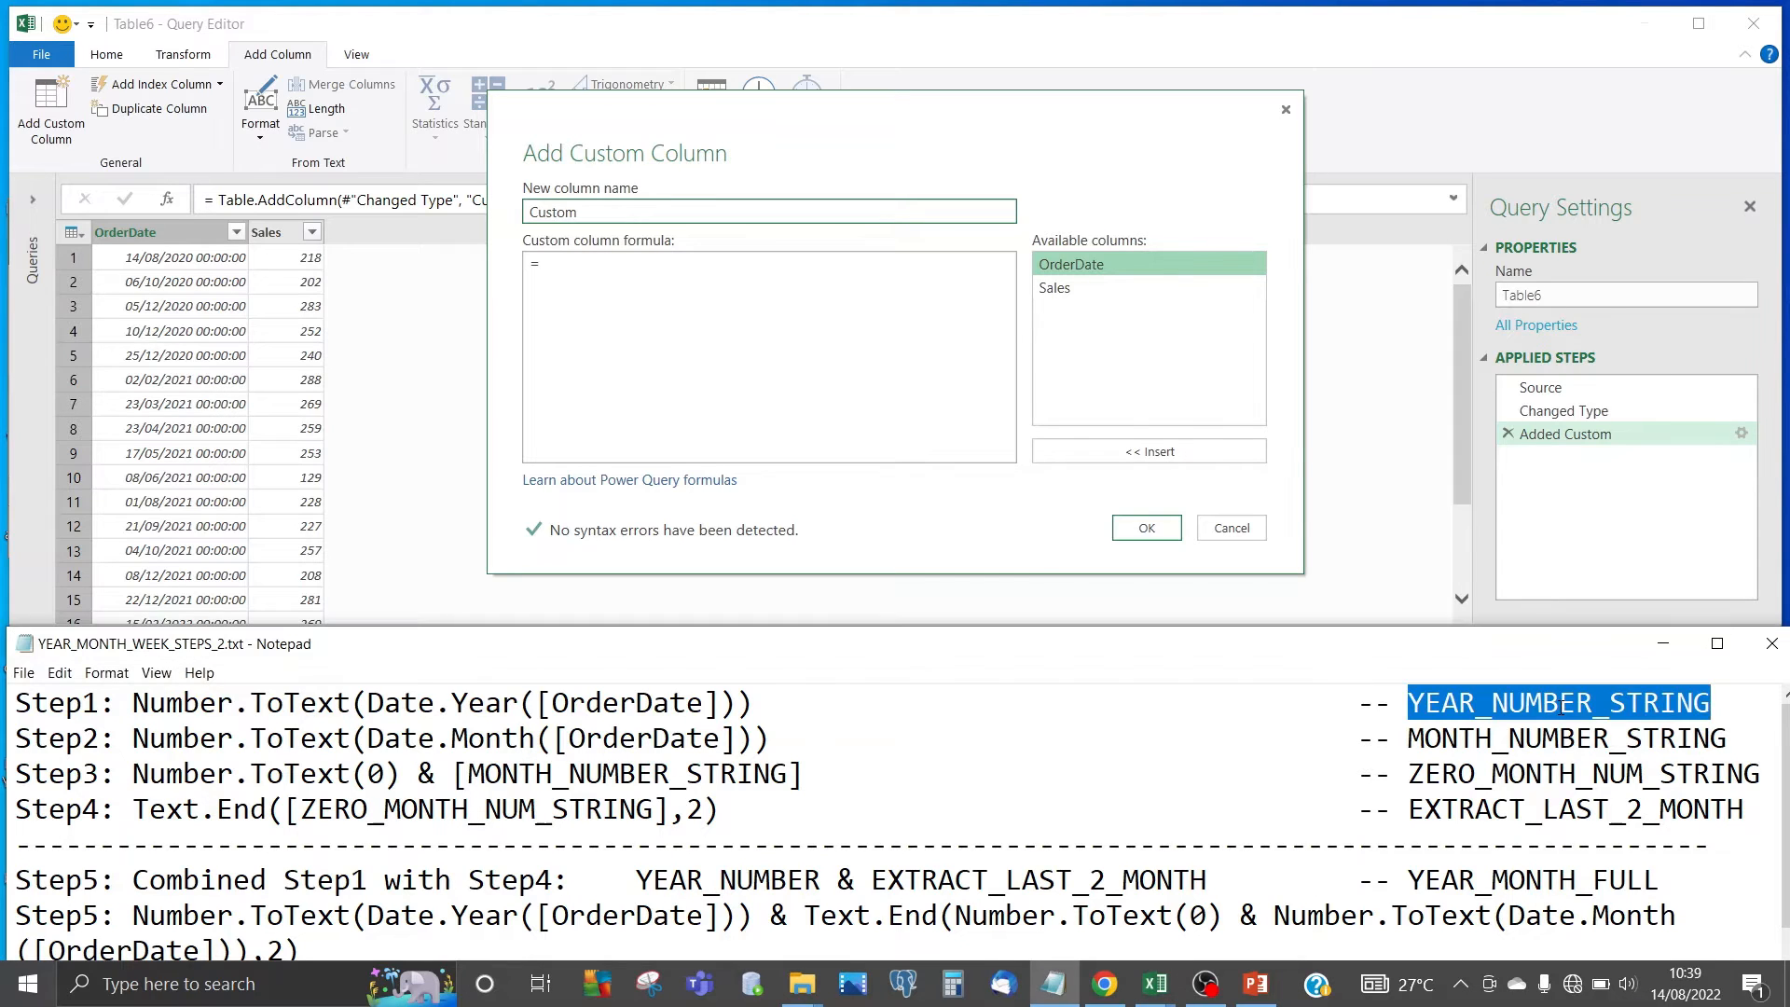
click(601, 209)
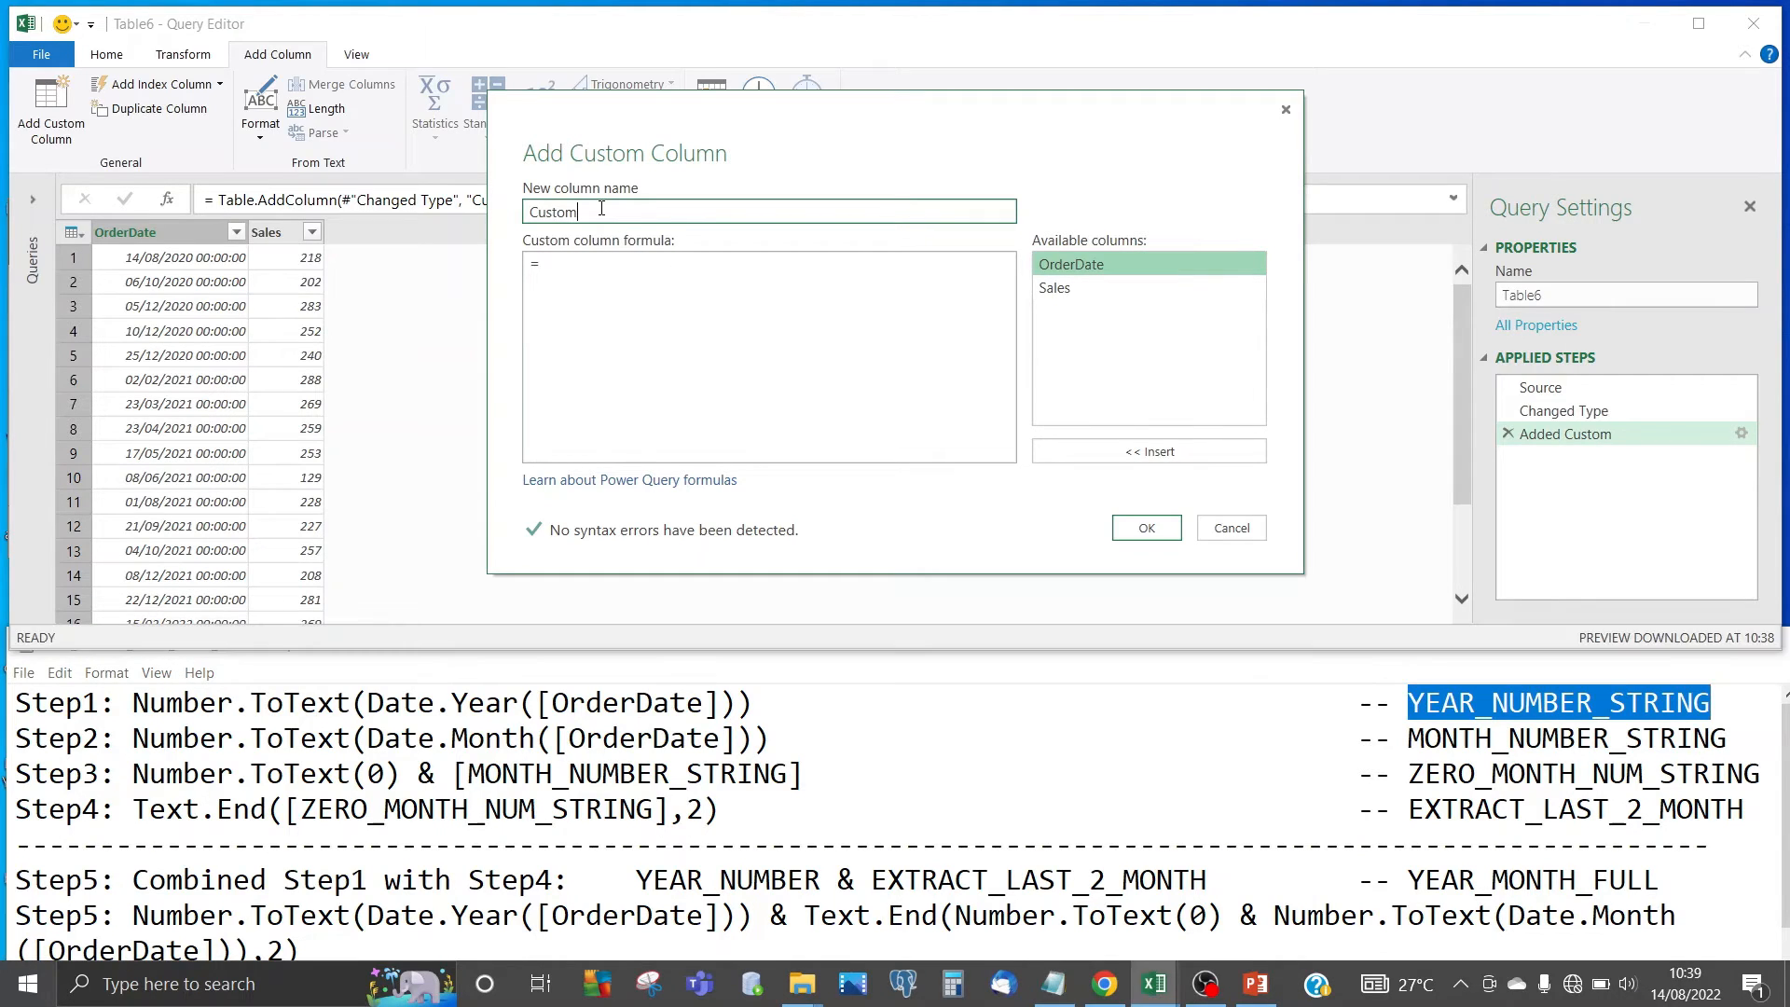
key(ctrl+a)
key(ctrl+v)
- Copy the Step1 formula Number.ToText(Date.Year([OrderDate])) from the notes into the custom column formula and create the column
drag(133, 706, 786, 703)
key(ctrl+c)
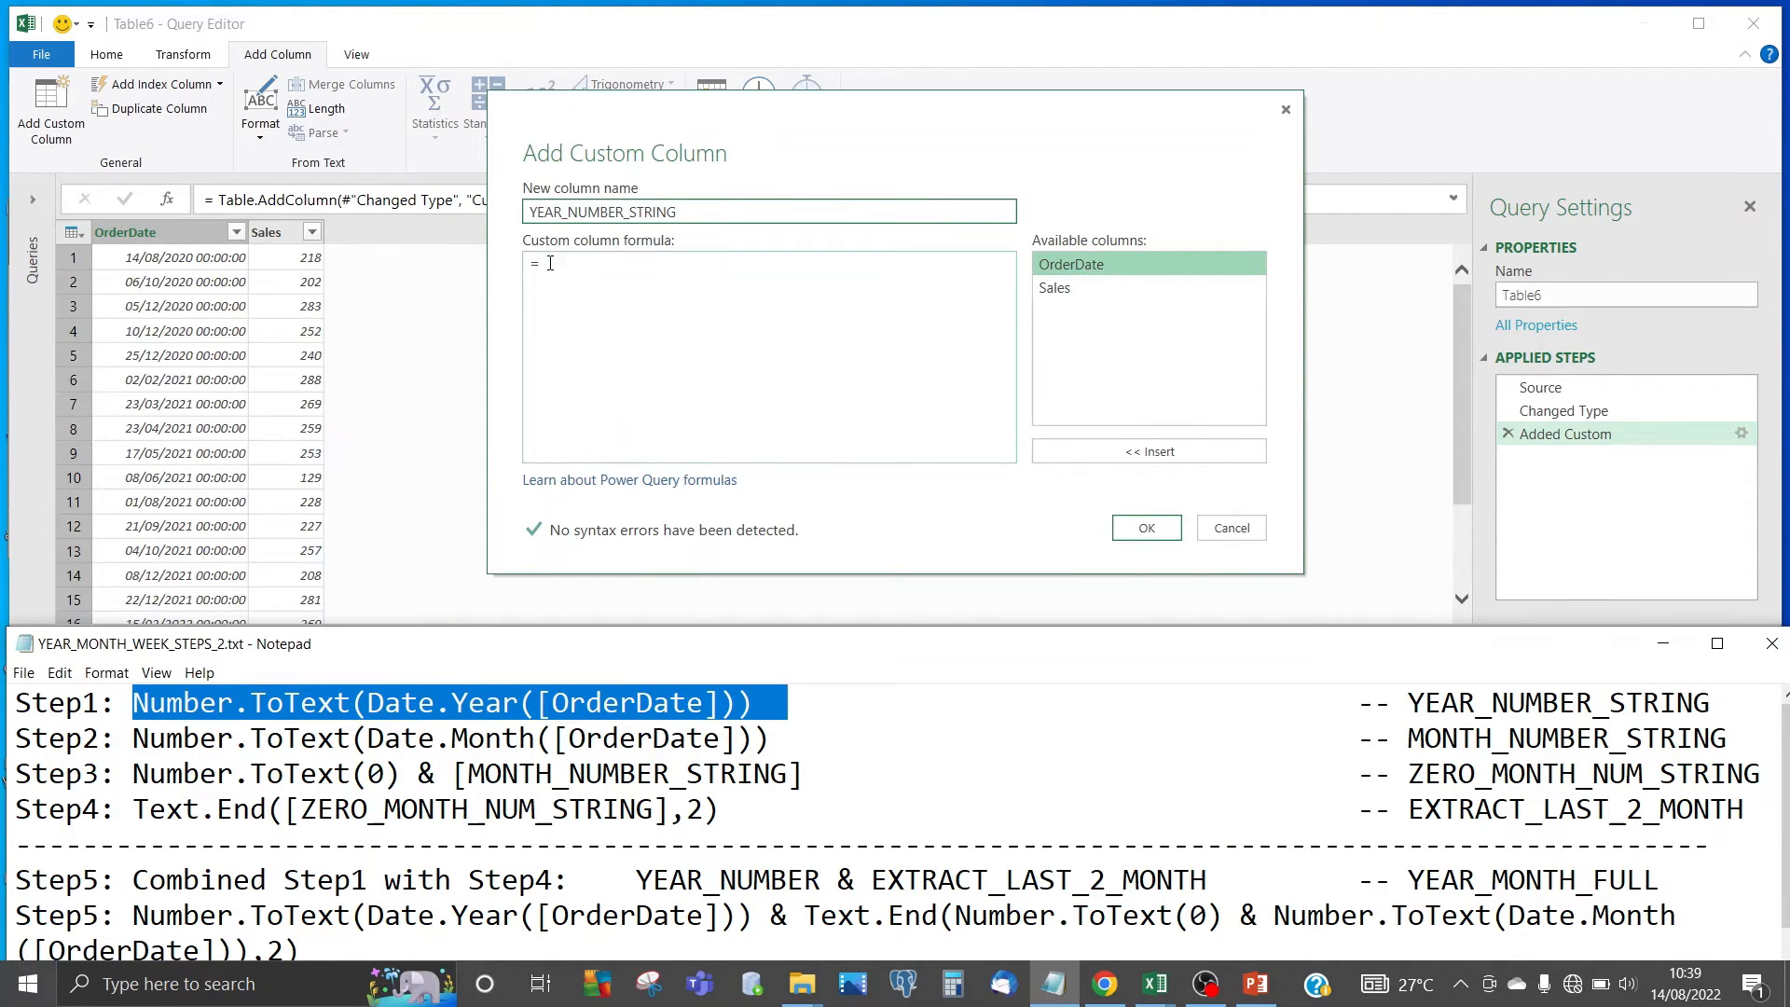
click(550, 264)
key(ctrl+v)
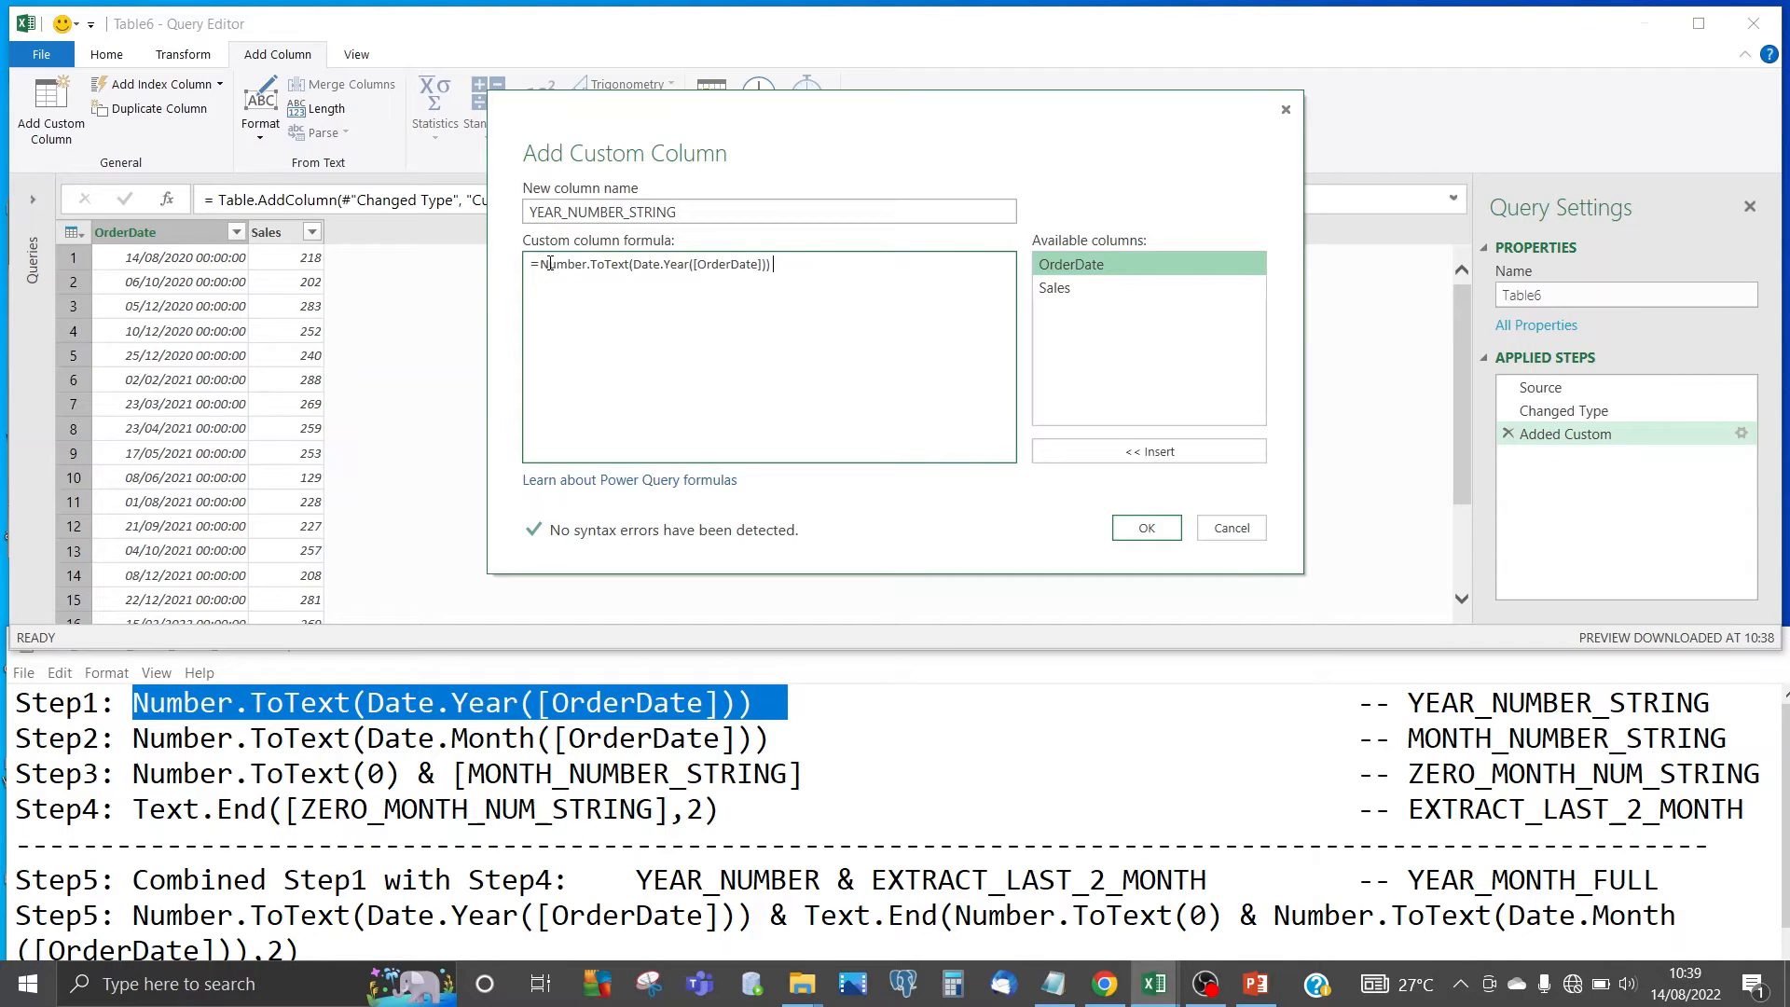
key(BackSpace)
drag(633, 266, 712, 266)
drag(750, 264, 761, 266)
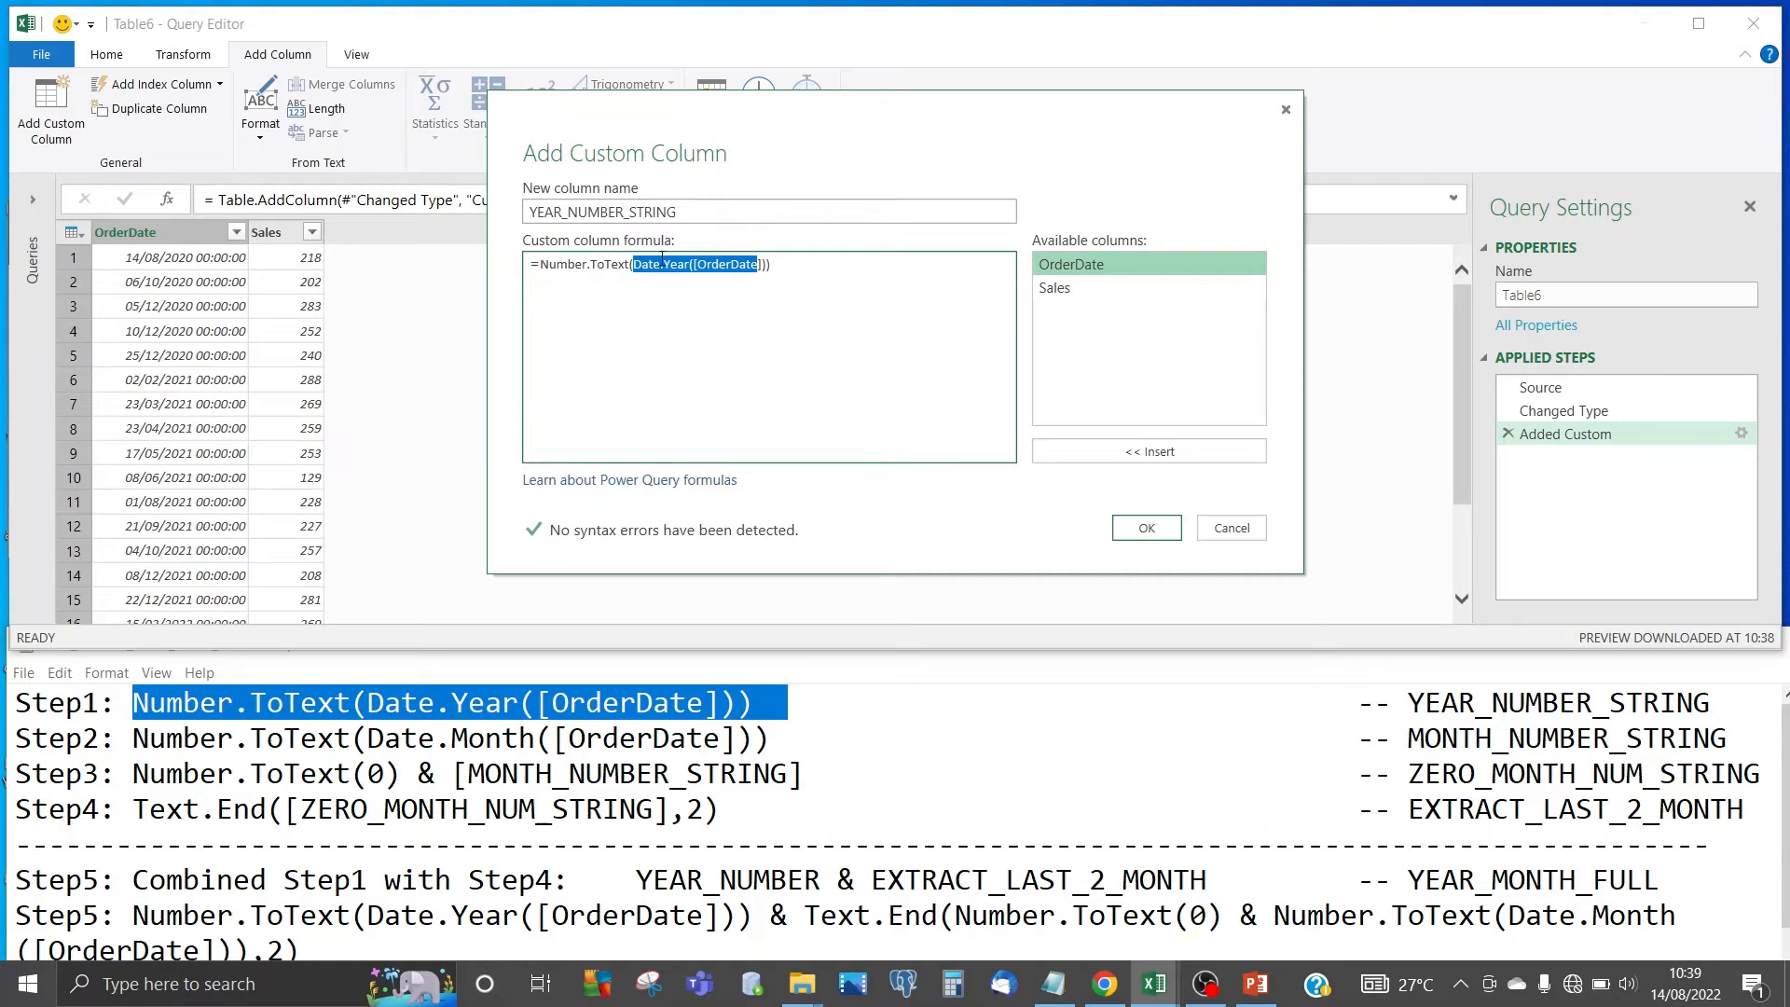
click(1136, 528)
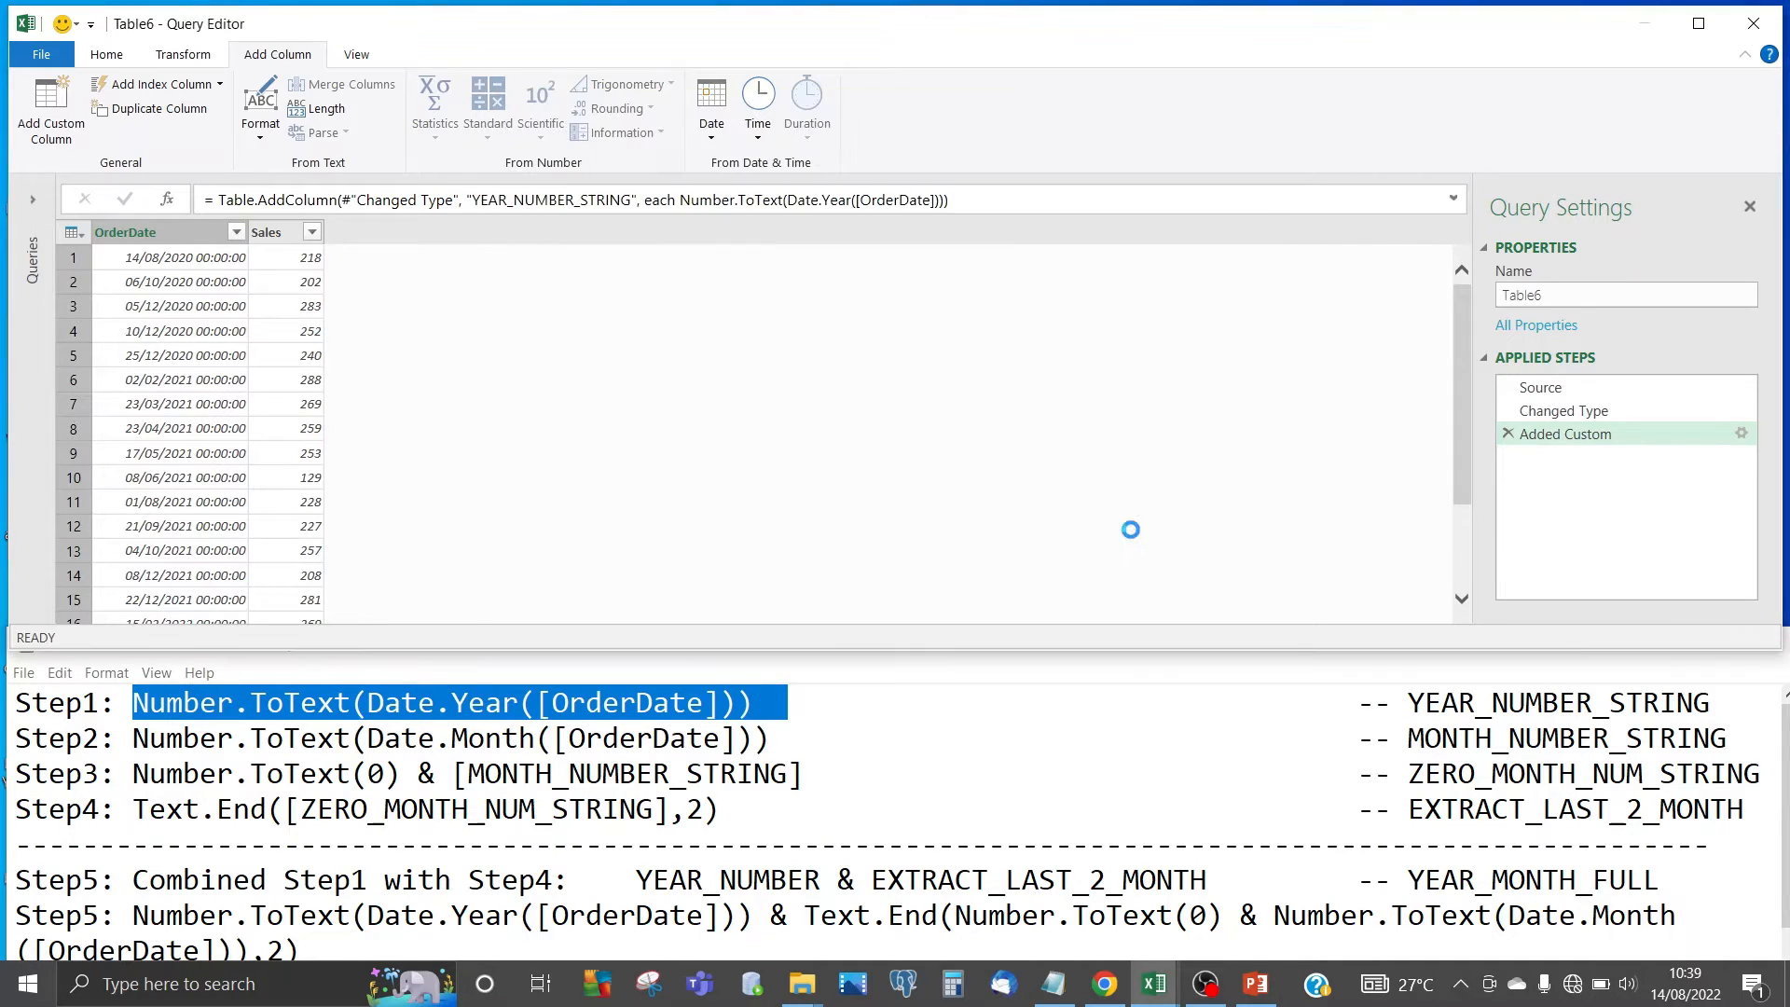
- Start another custom column and name it MONTH_NUMBER_STRING, using the Step2 name in the notes
click(701, 845)
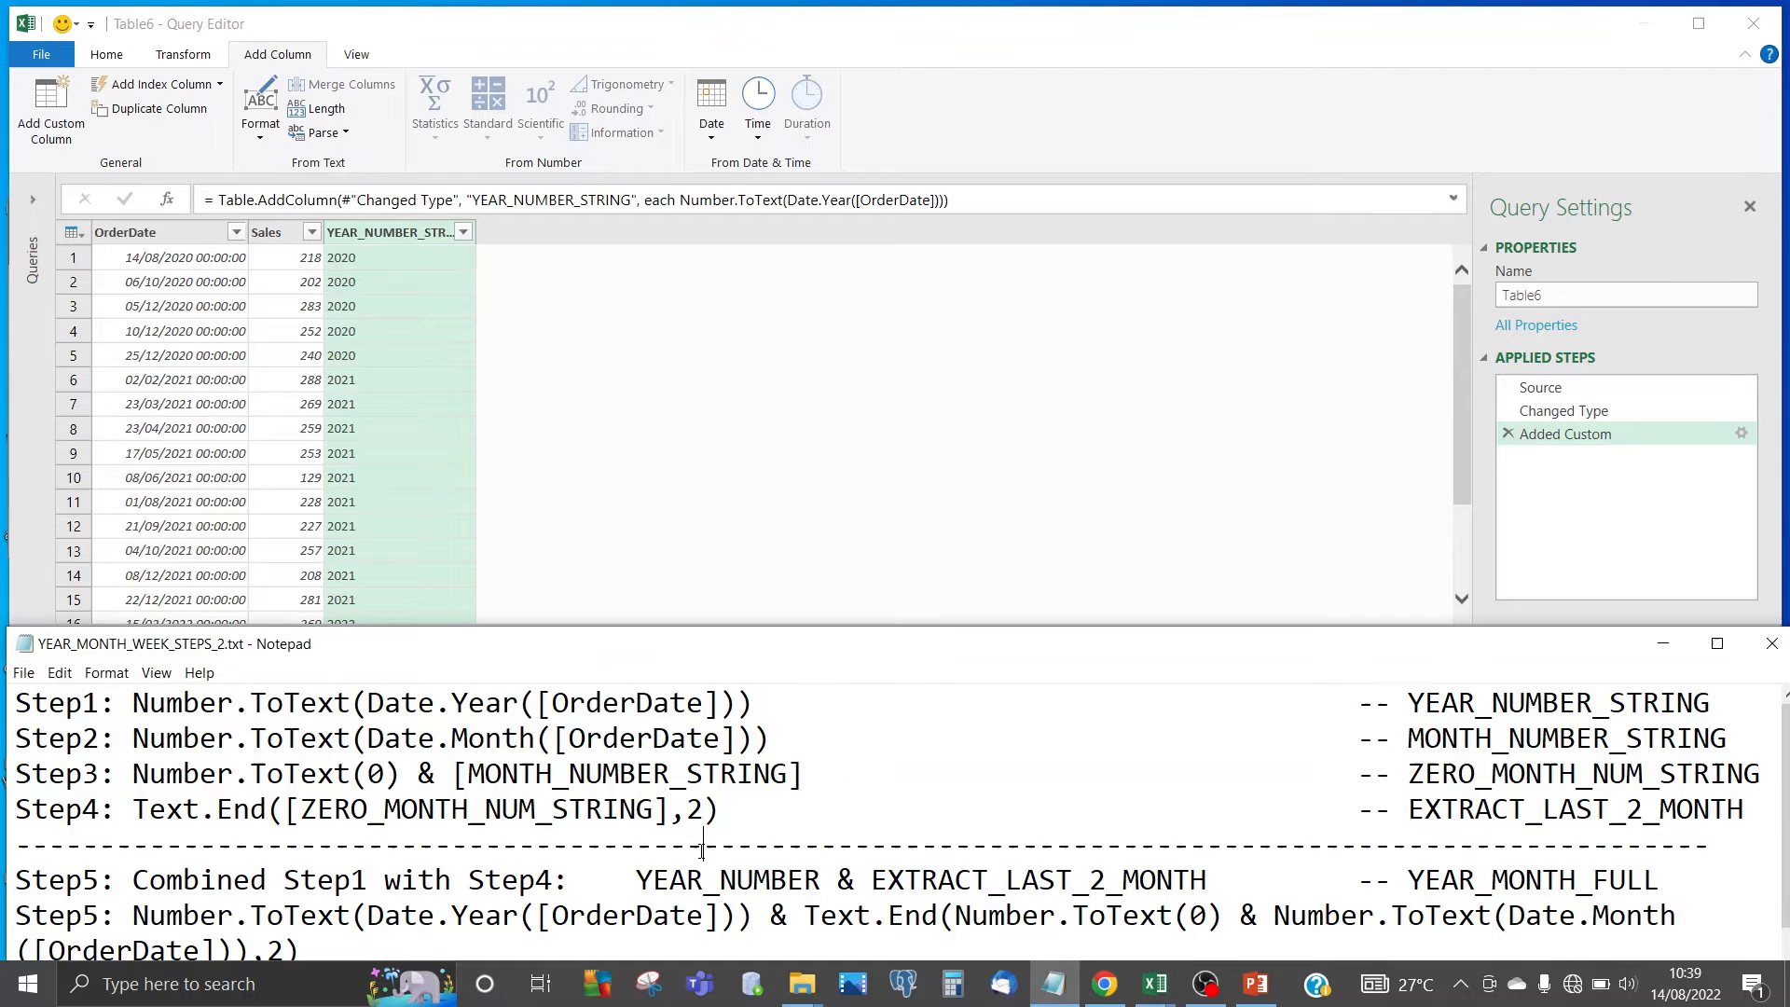
double_click(1510, 737)
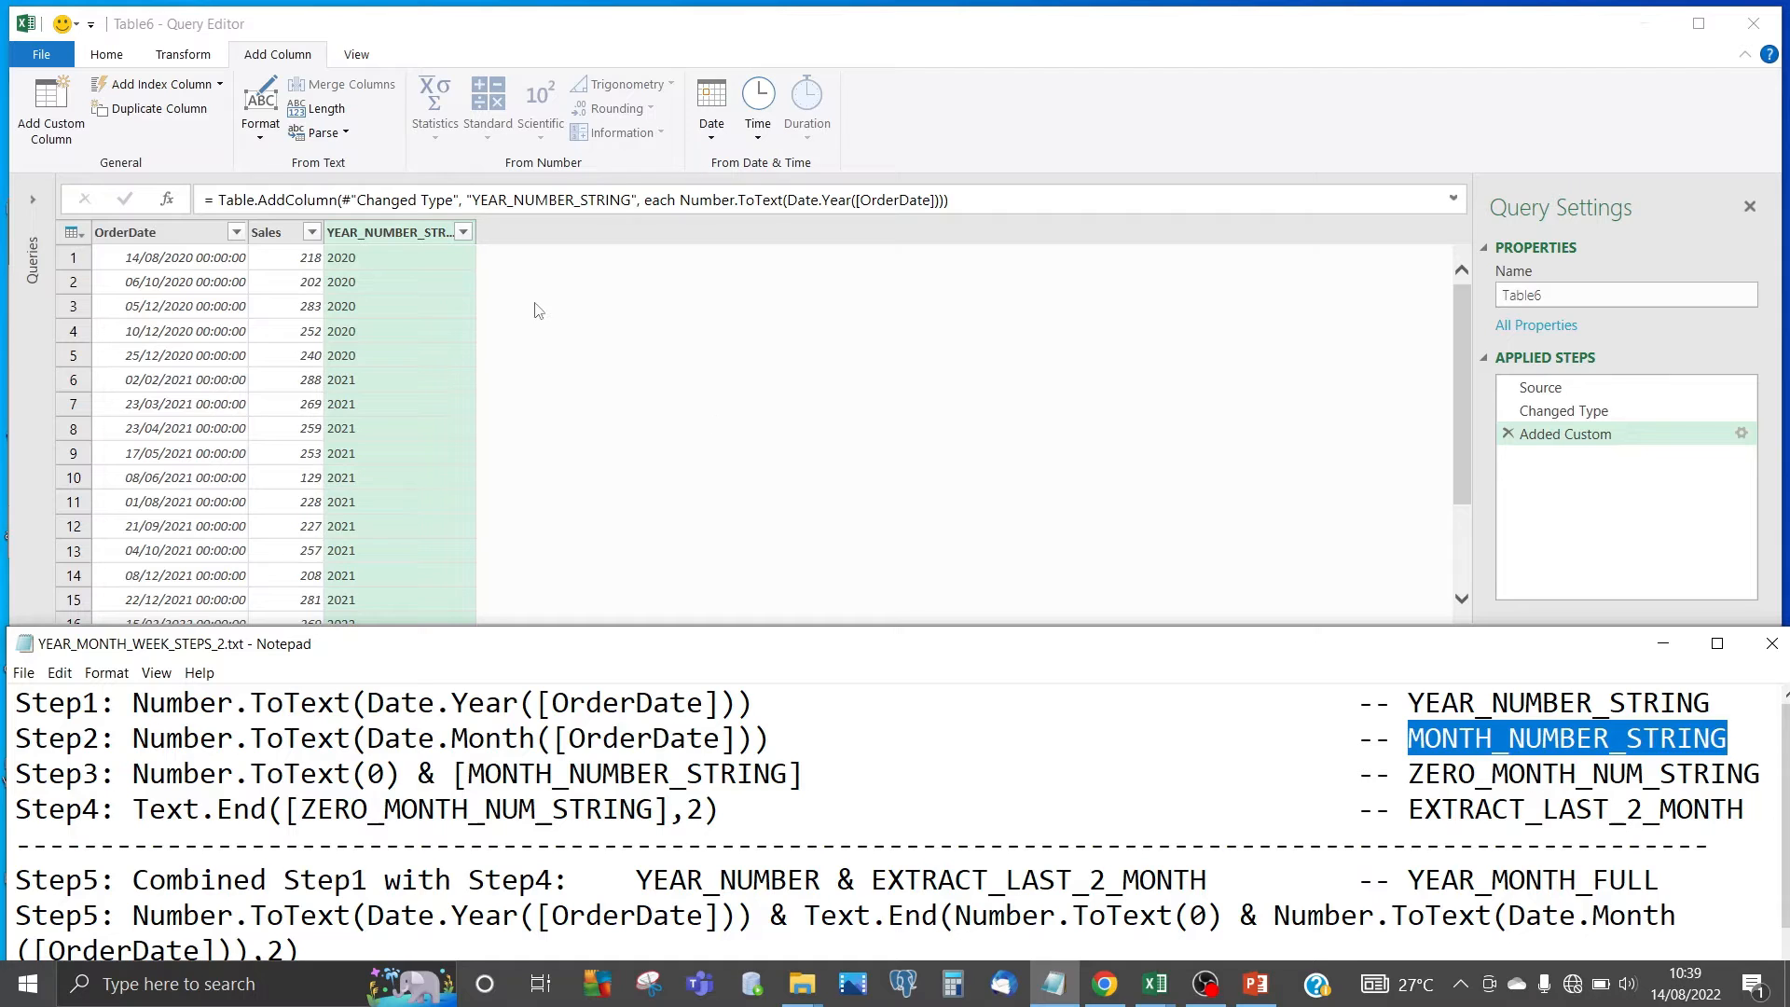
click(53, 112)
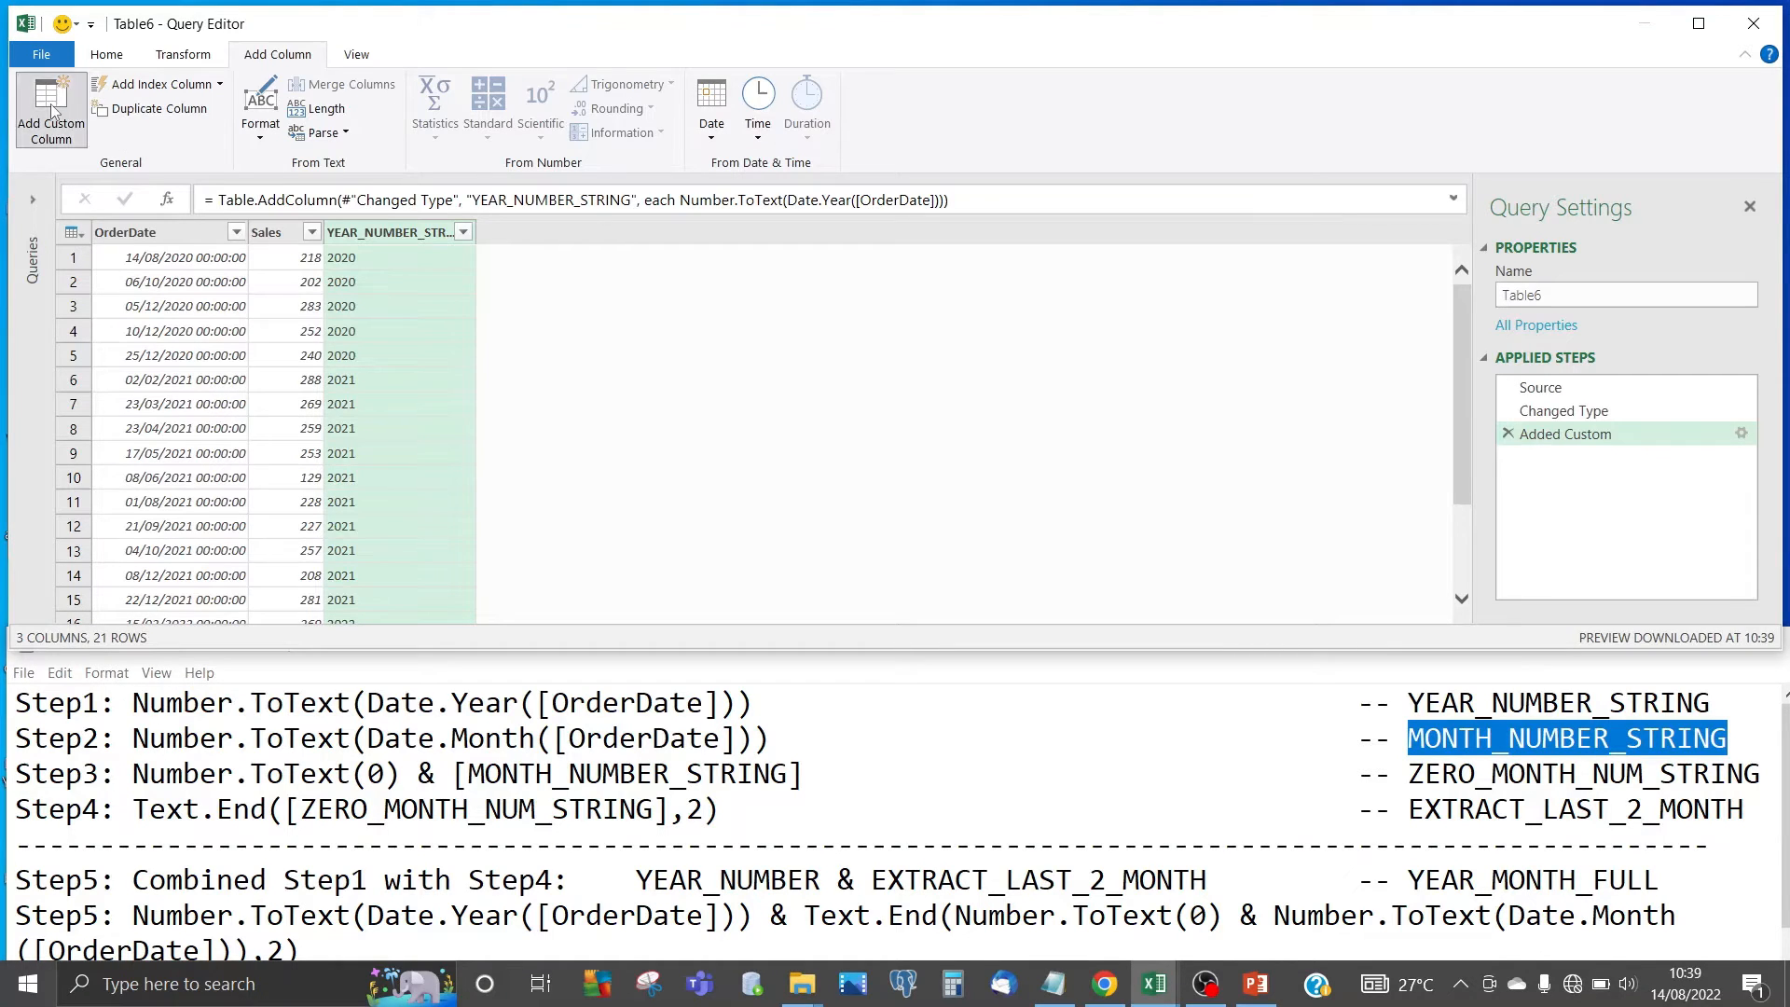
key(ctrl+a)
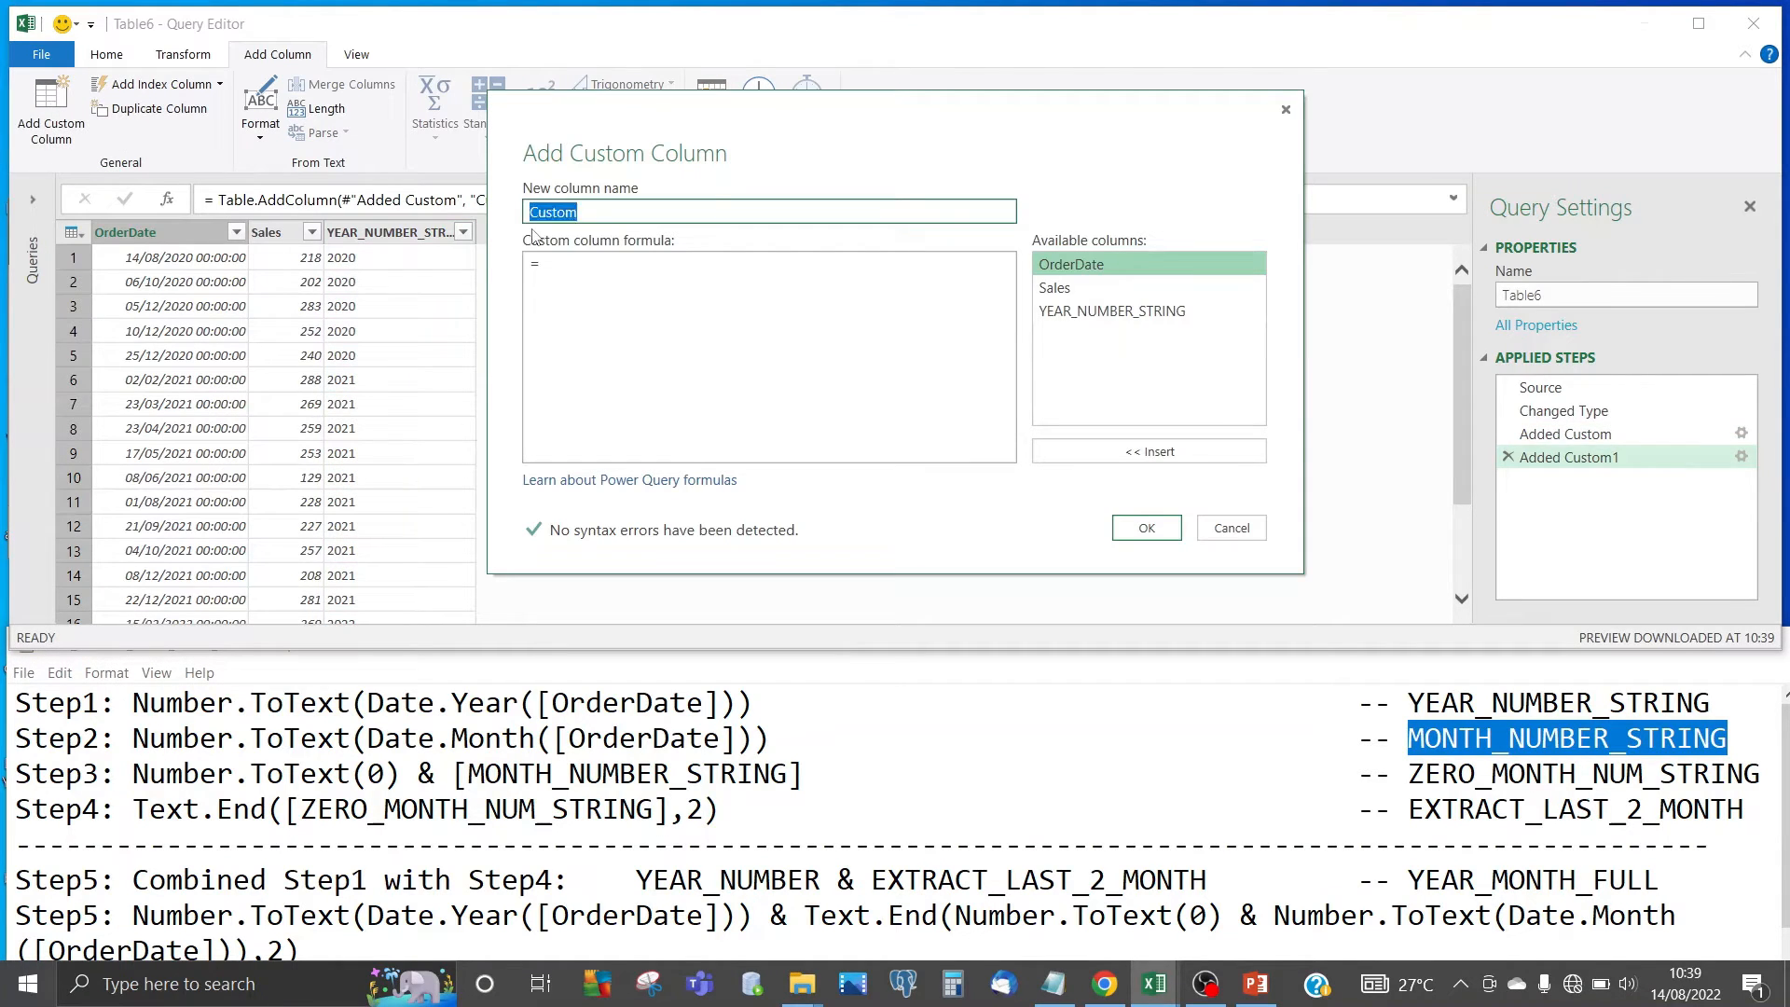
key(ctrl+v)
- Copy the Step2 formula Number.ToText(Date.Month([OrderDate])) from the notes into the custom column formula and create the column
click(553, 268)
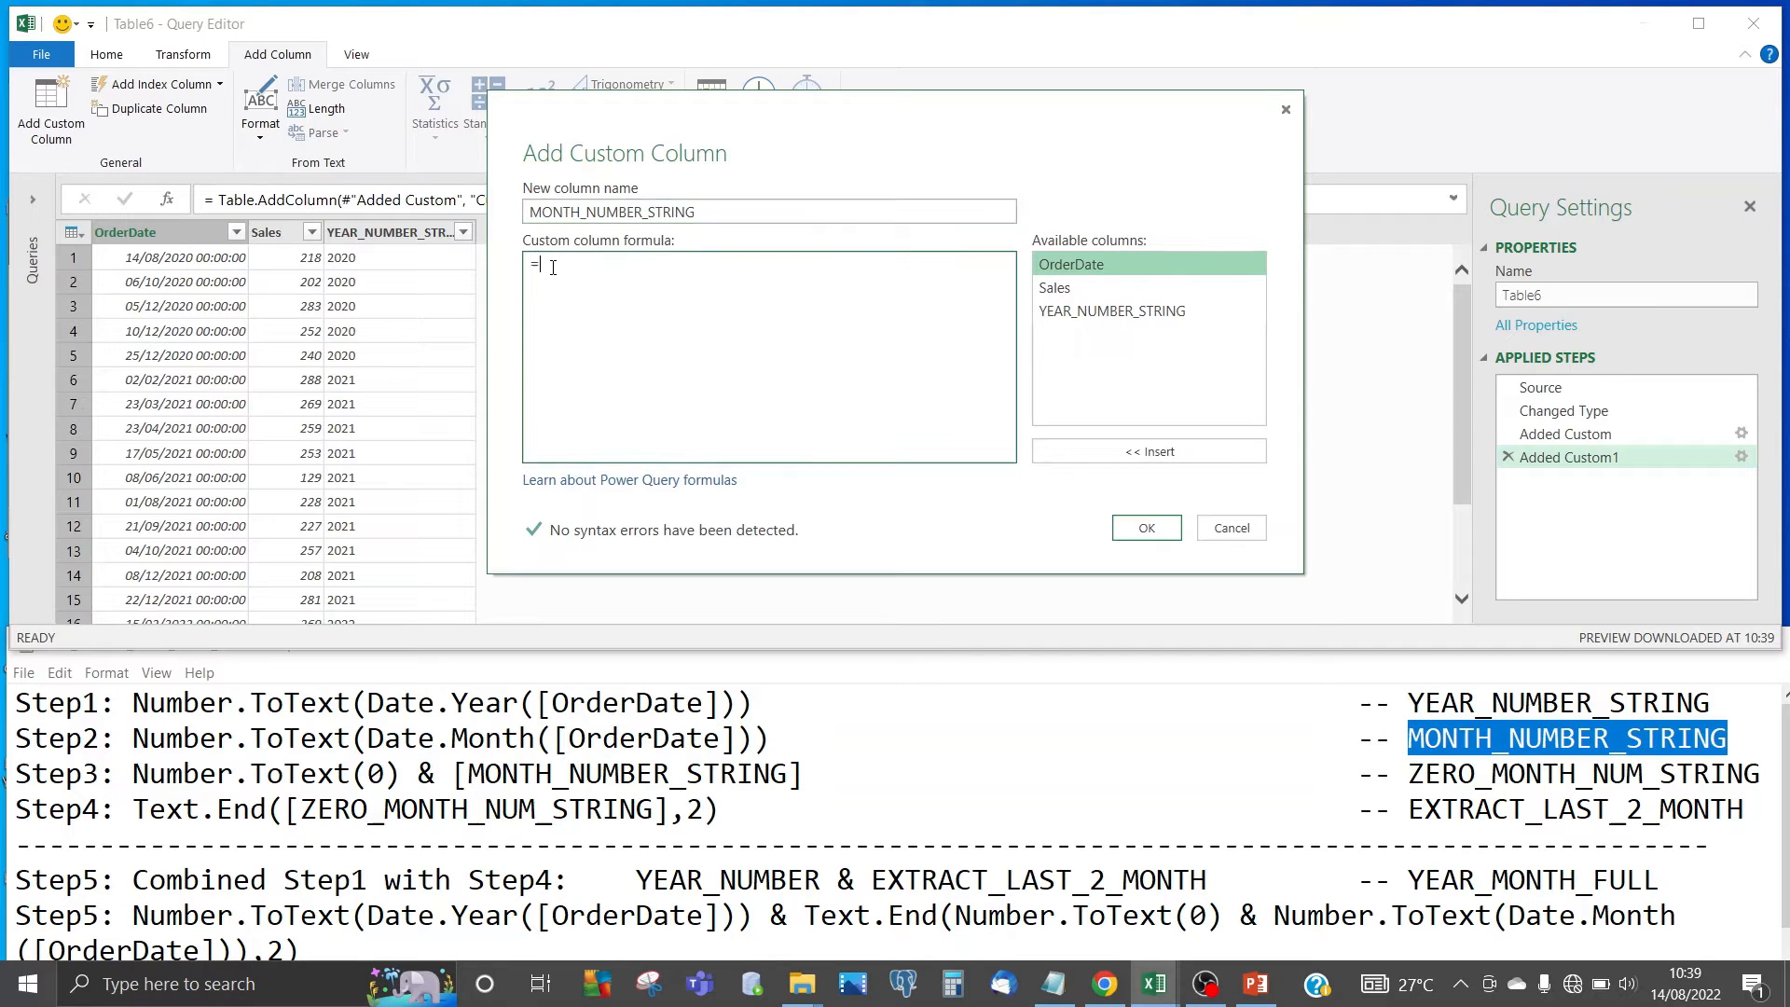
drag(775, 741, 137, 730)
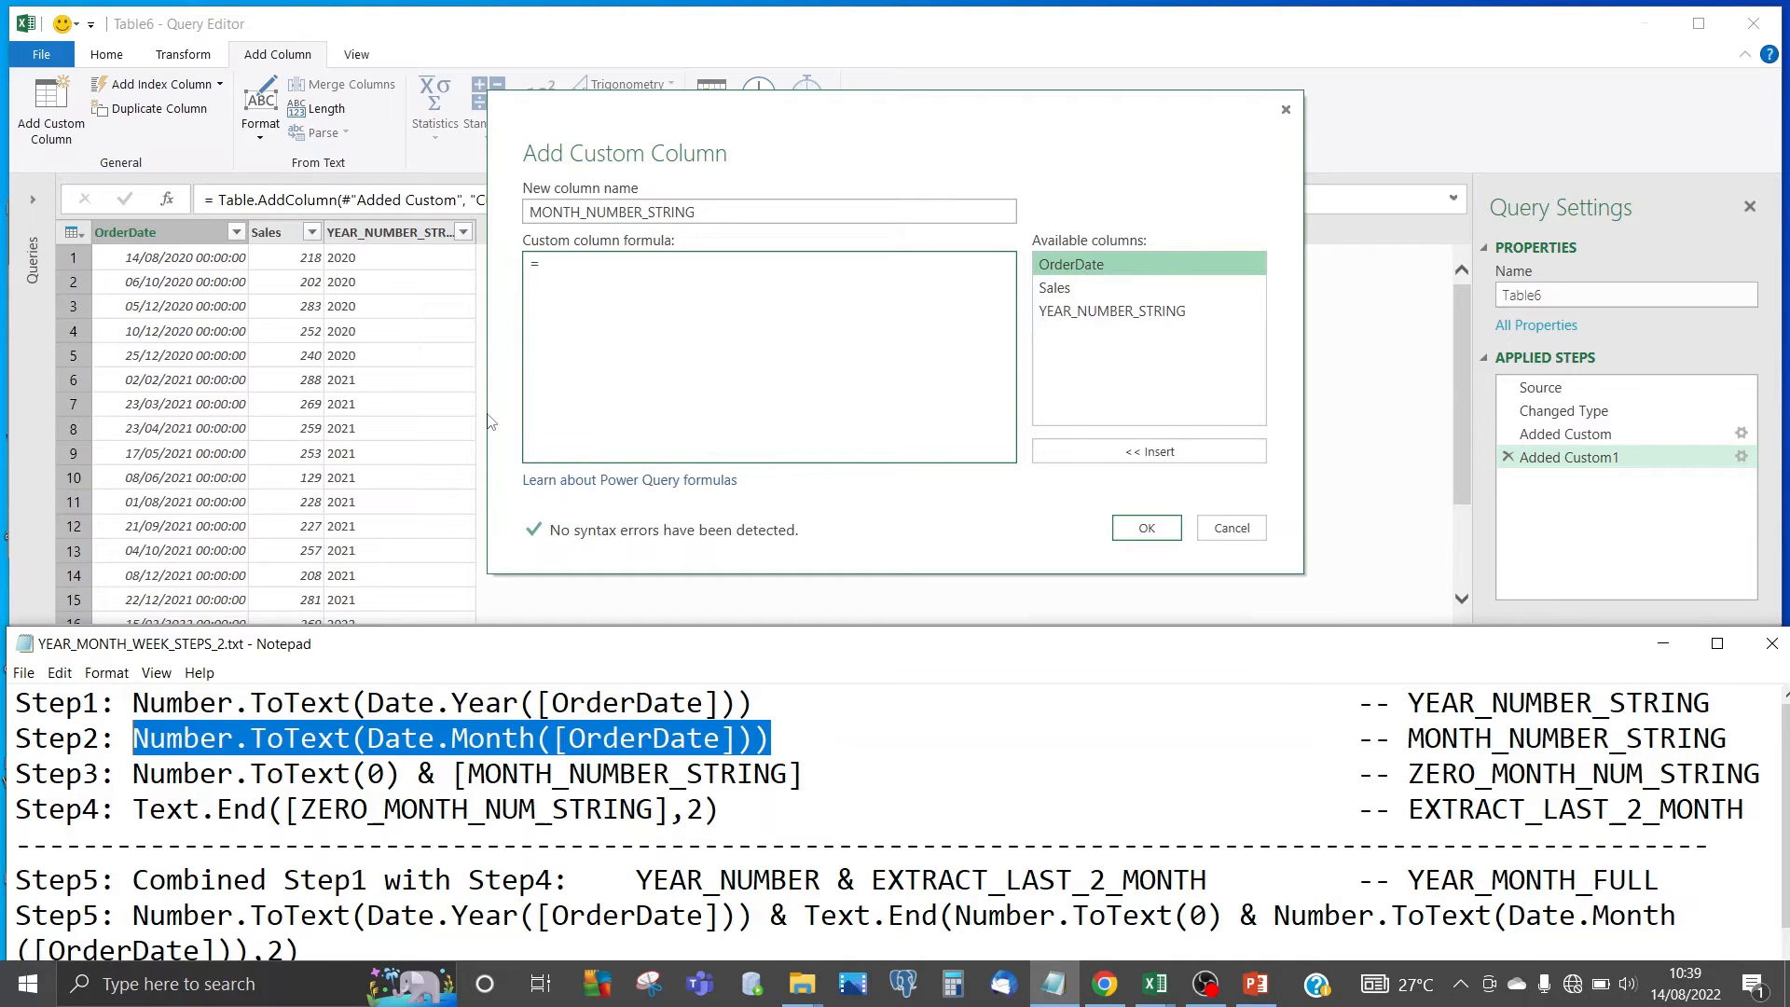
click(574, 269)
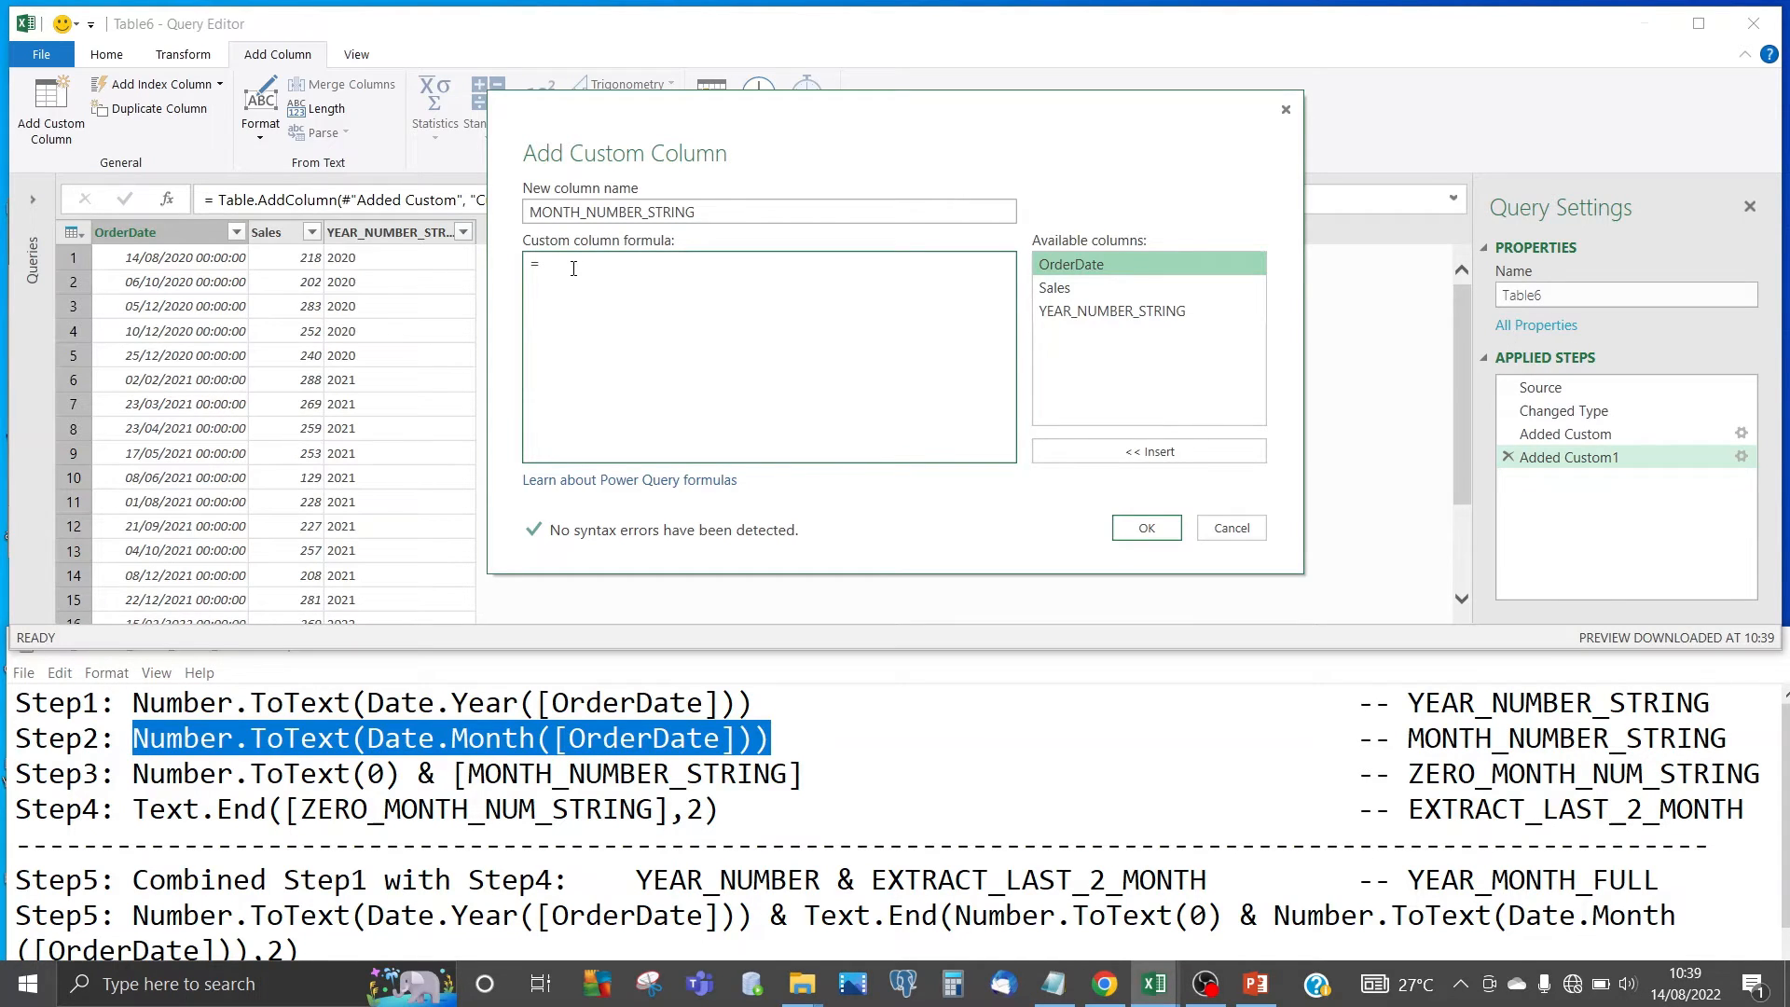
key(ctrl+v)
click(1147, 529)
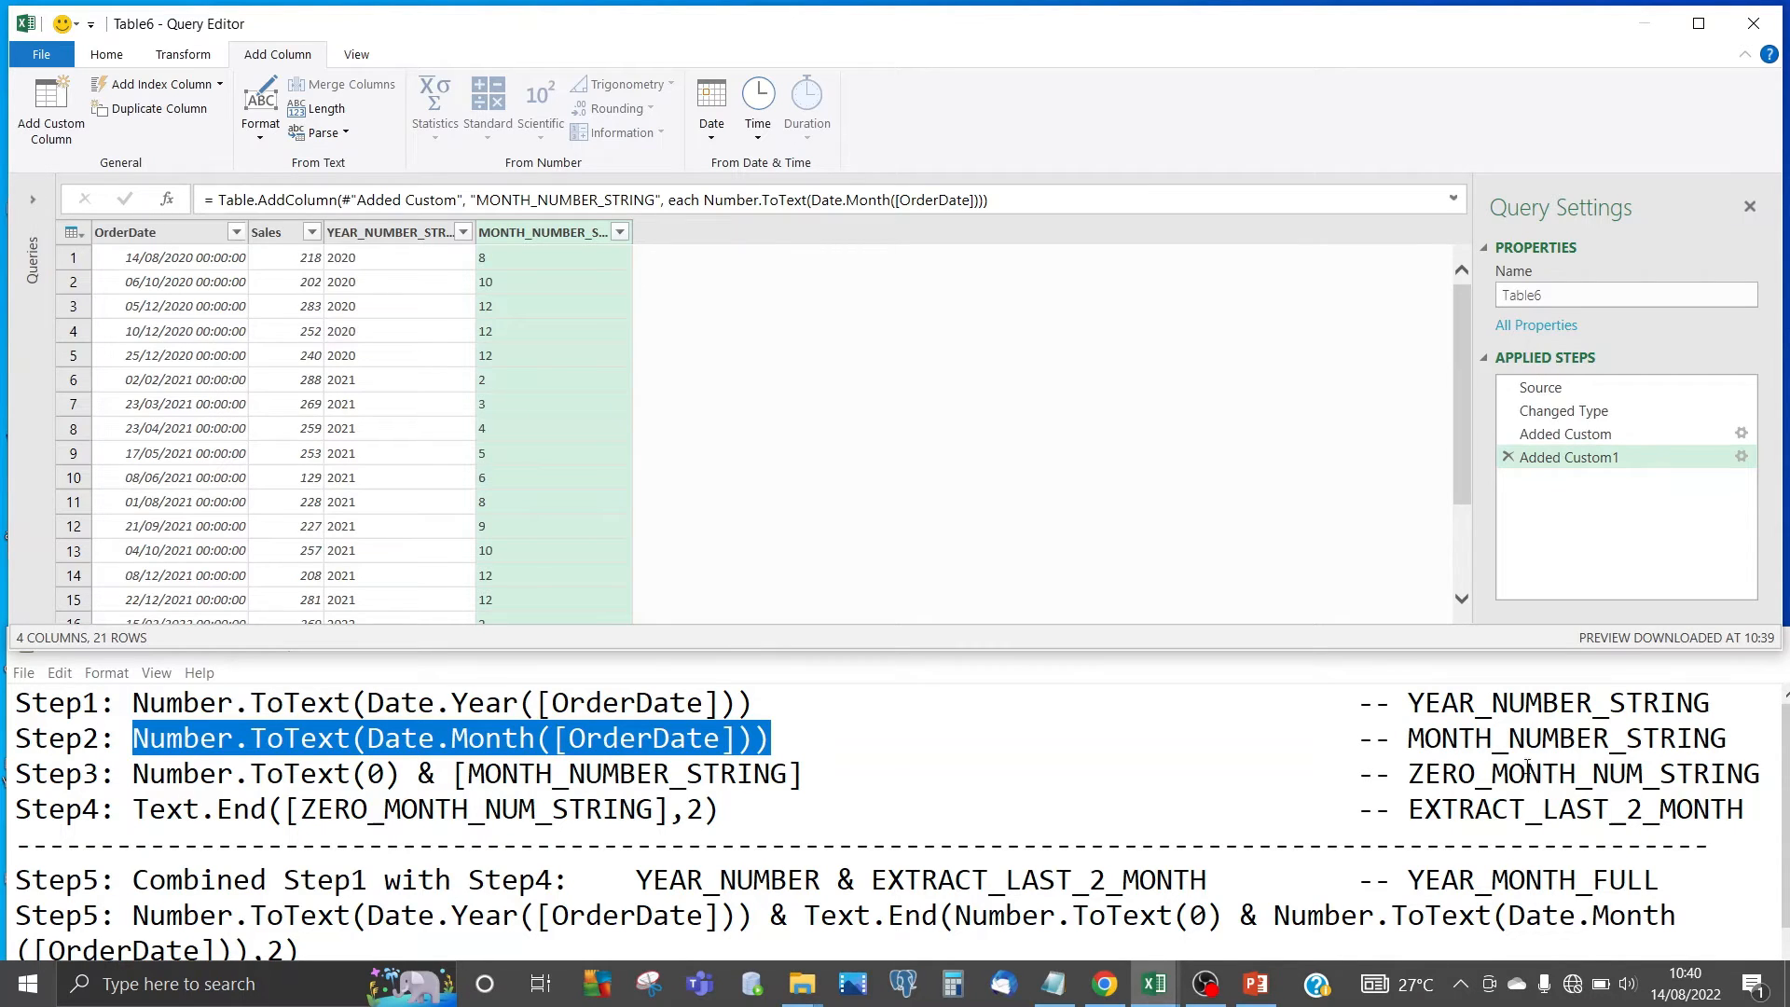
- Start a third custom column and name it ZERO_MONTH_NUM_STRING, using the Step3 name in the notes
click(1476, 774)
double_click(1453, 774)
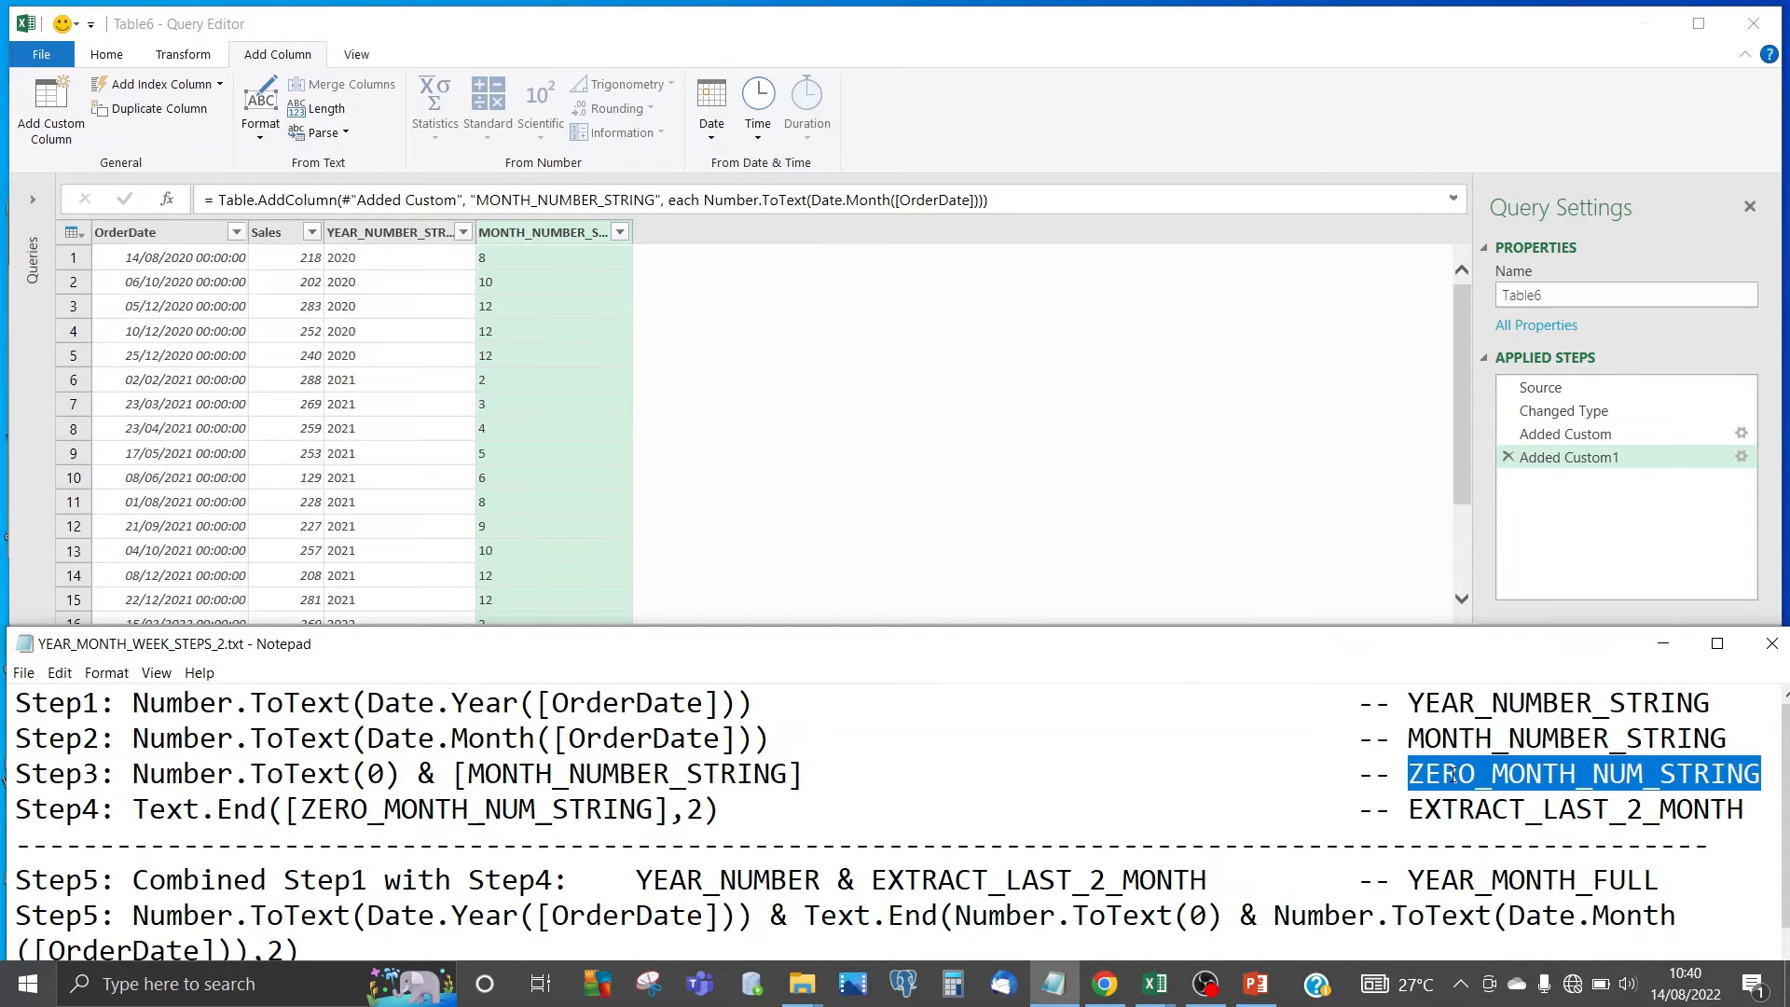
click(66, 142)
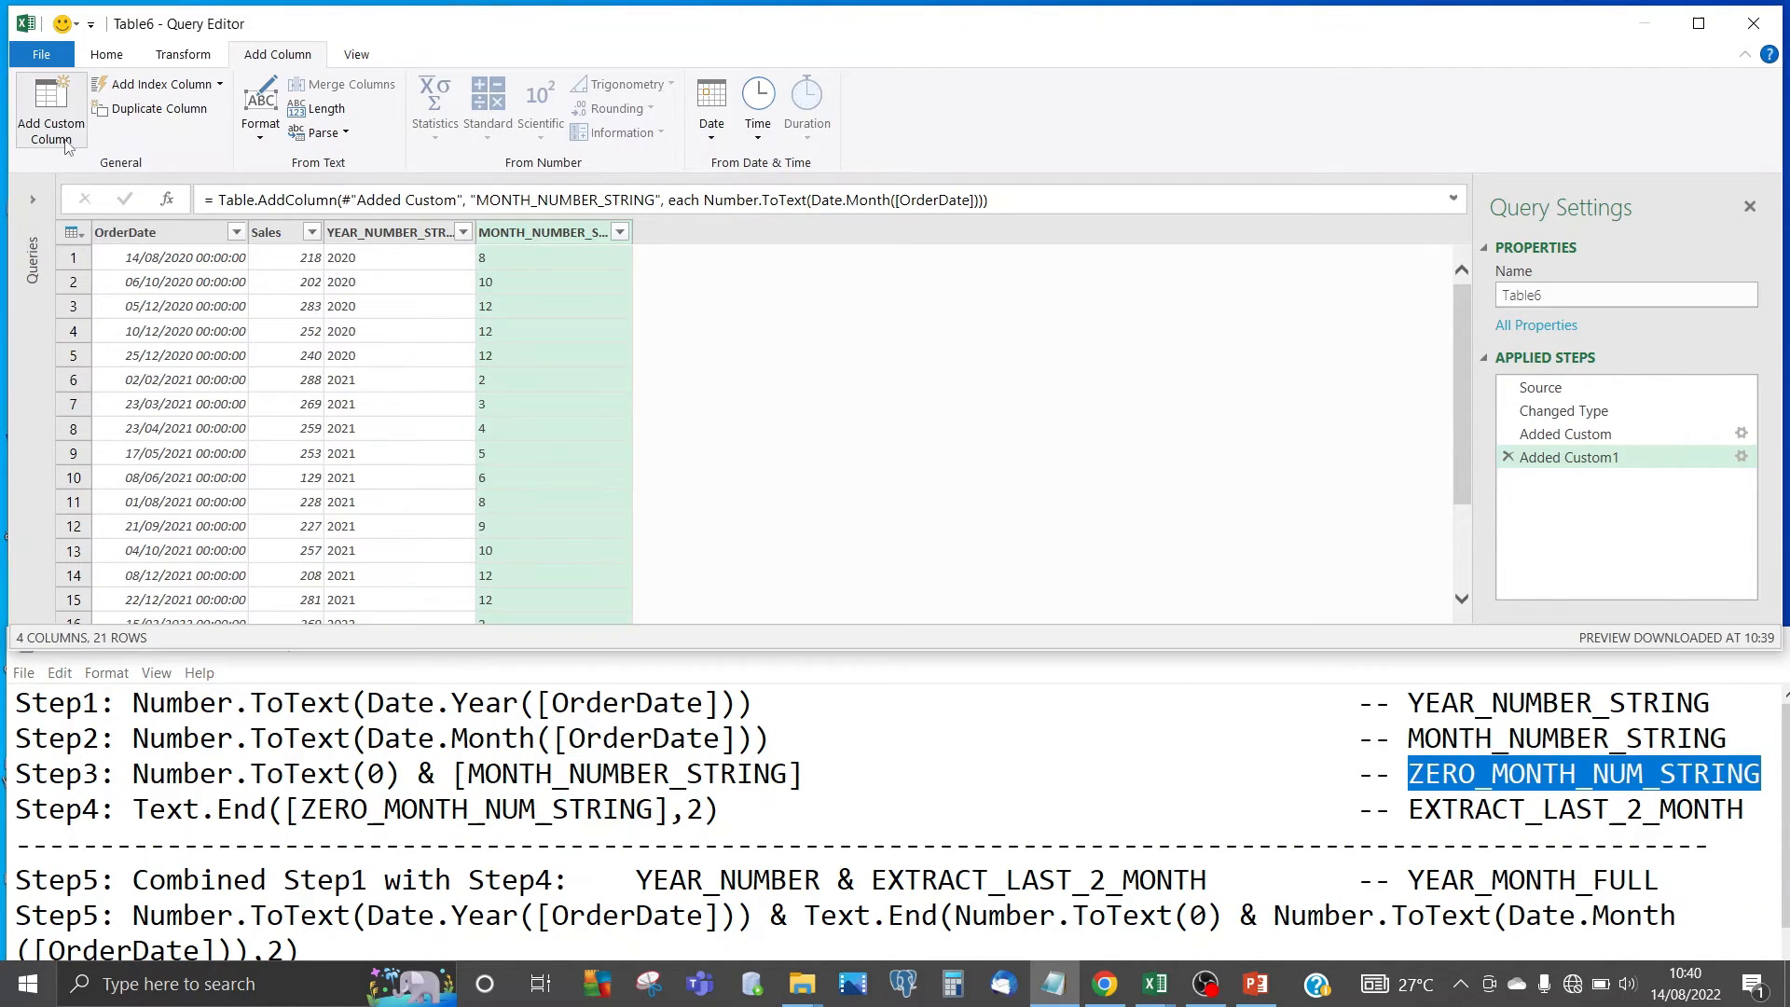
click(66, 142)
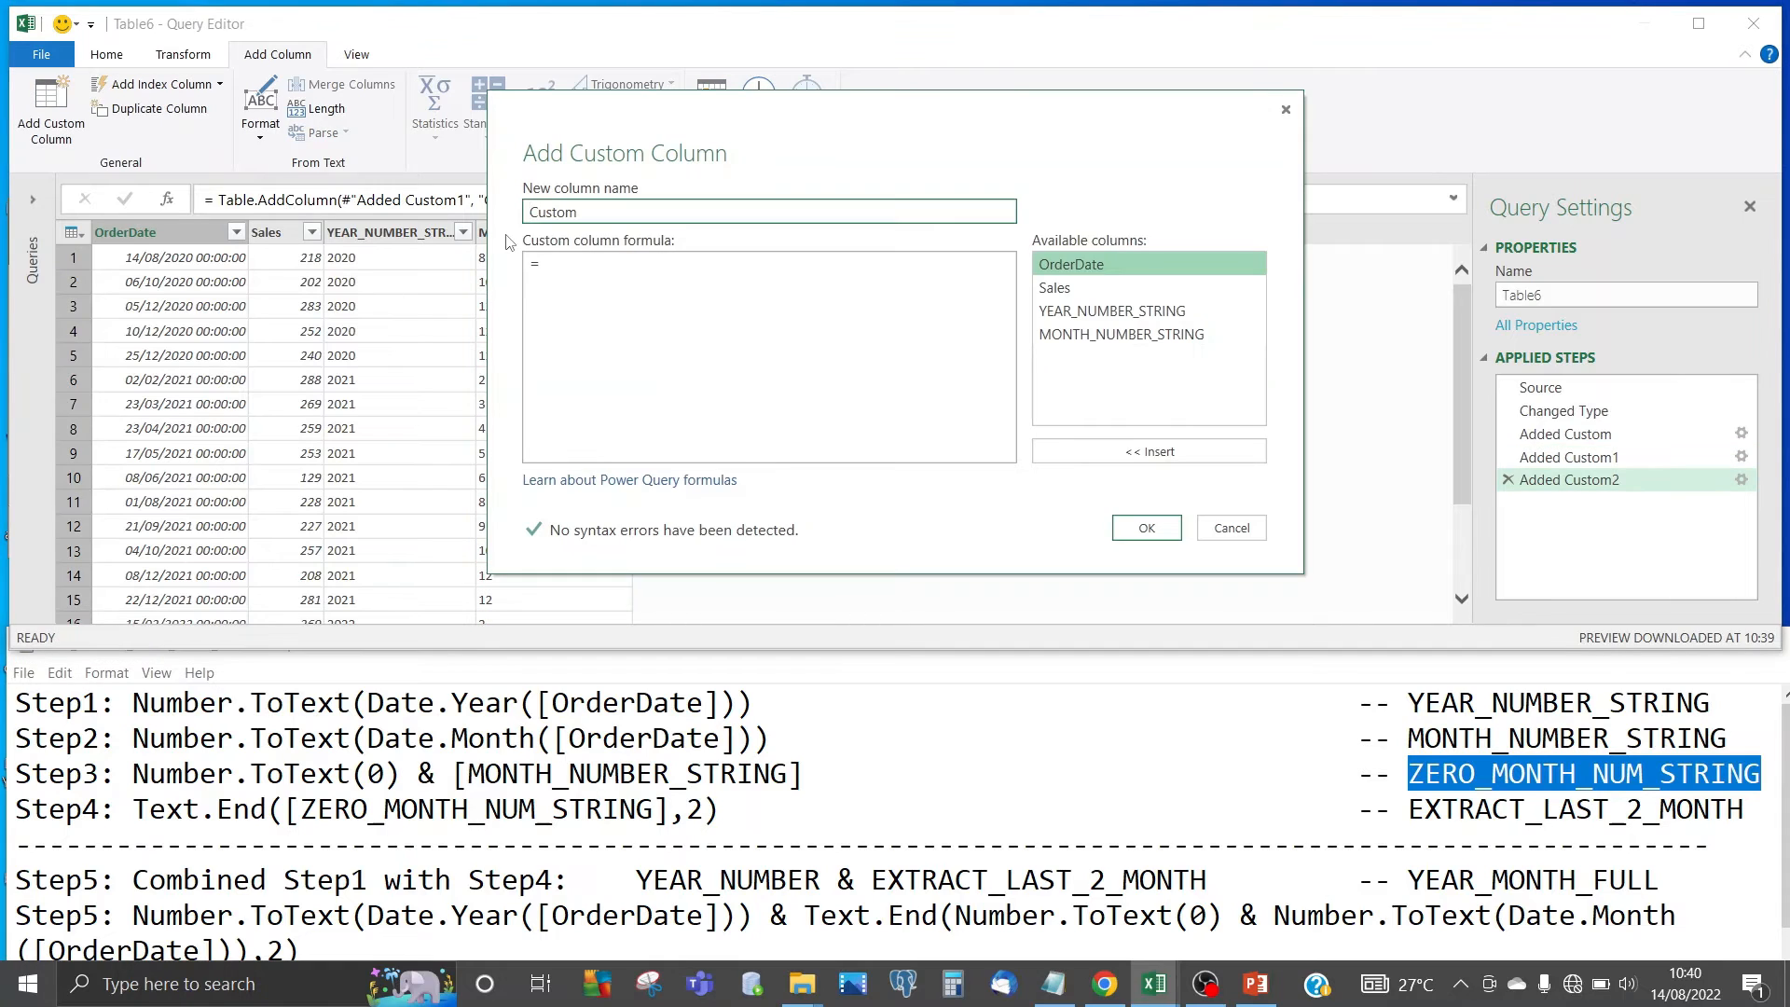
key(ctrl+v)
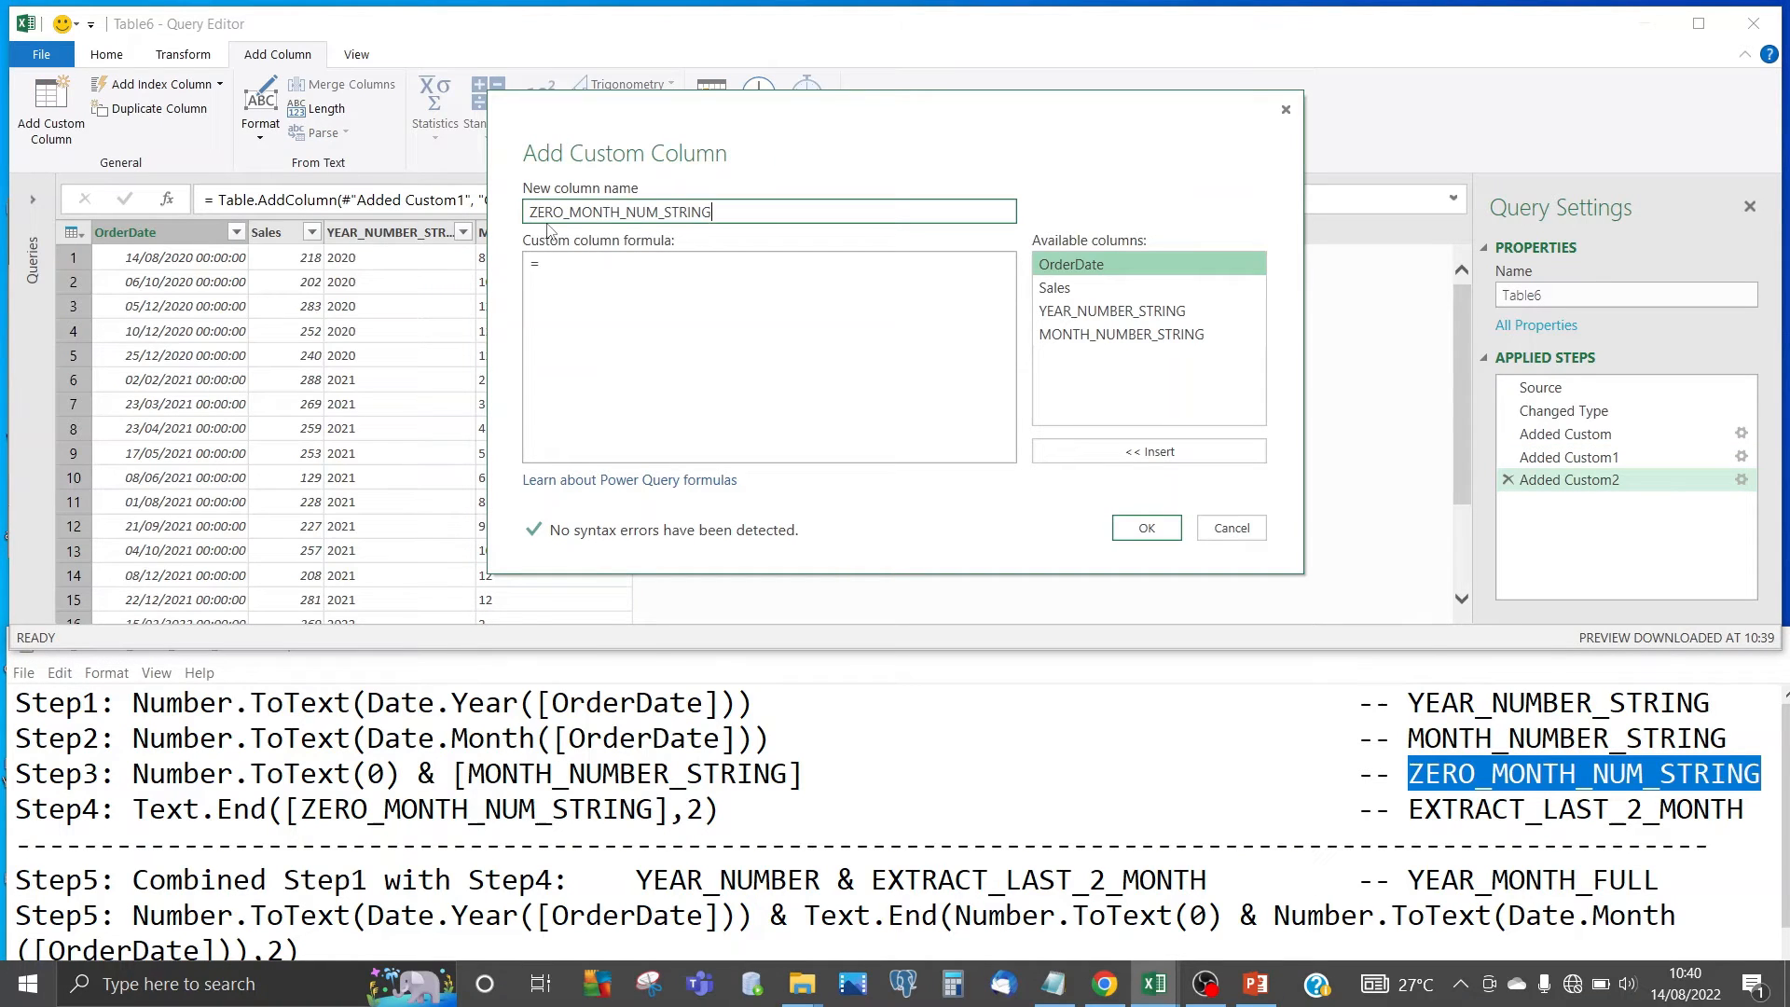
- Copy the Step3 formula Number.ToText(0) & [MONTH_NUMBER_STRING] from the notes into the custom column formula
click(552, 271)
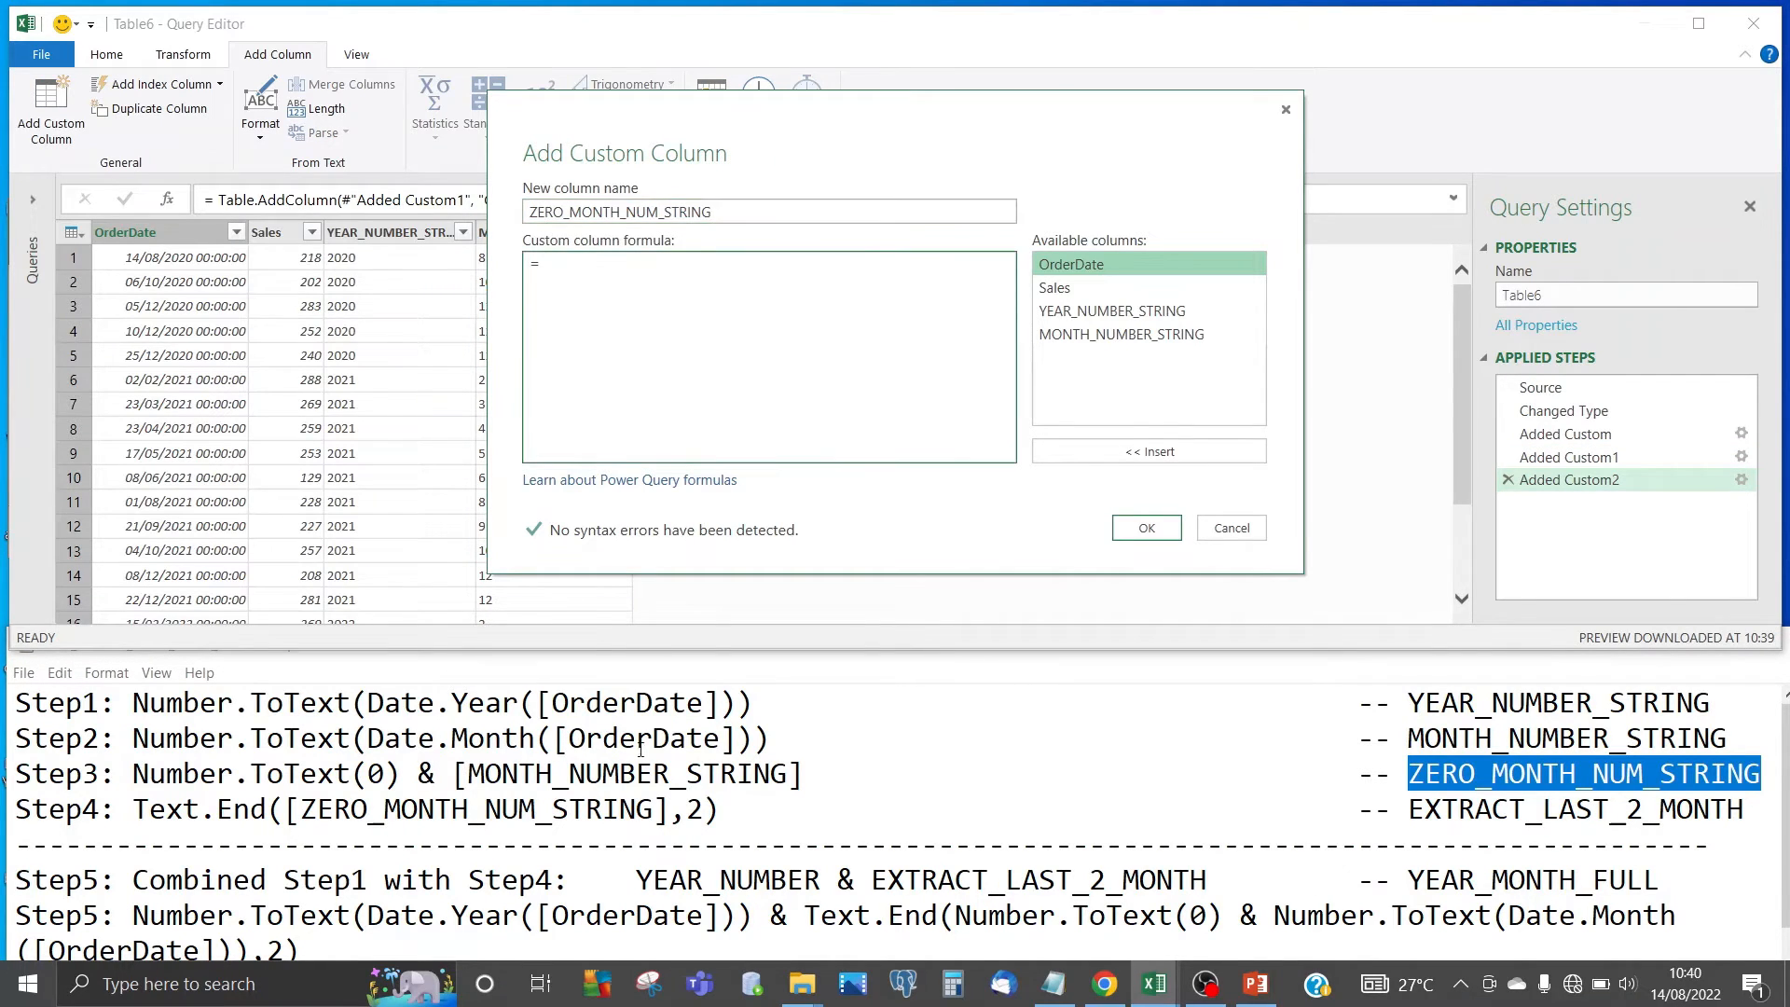
drag(896, 768, 136, 774)
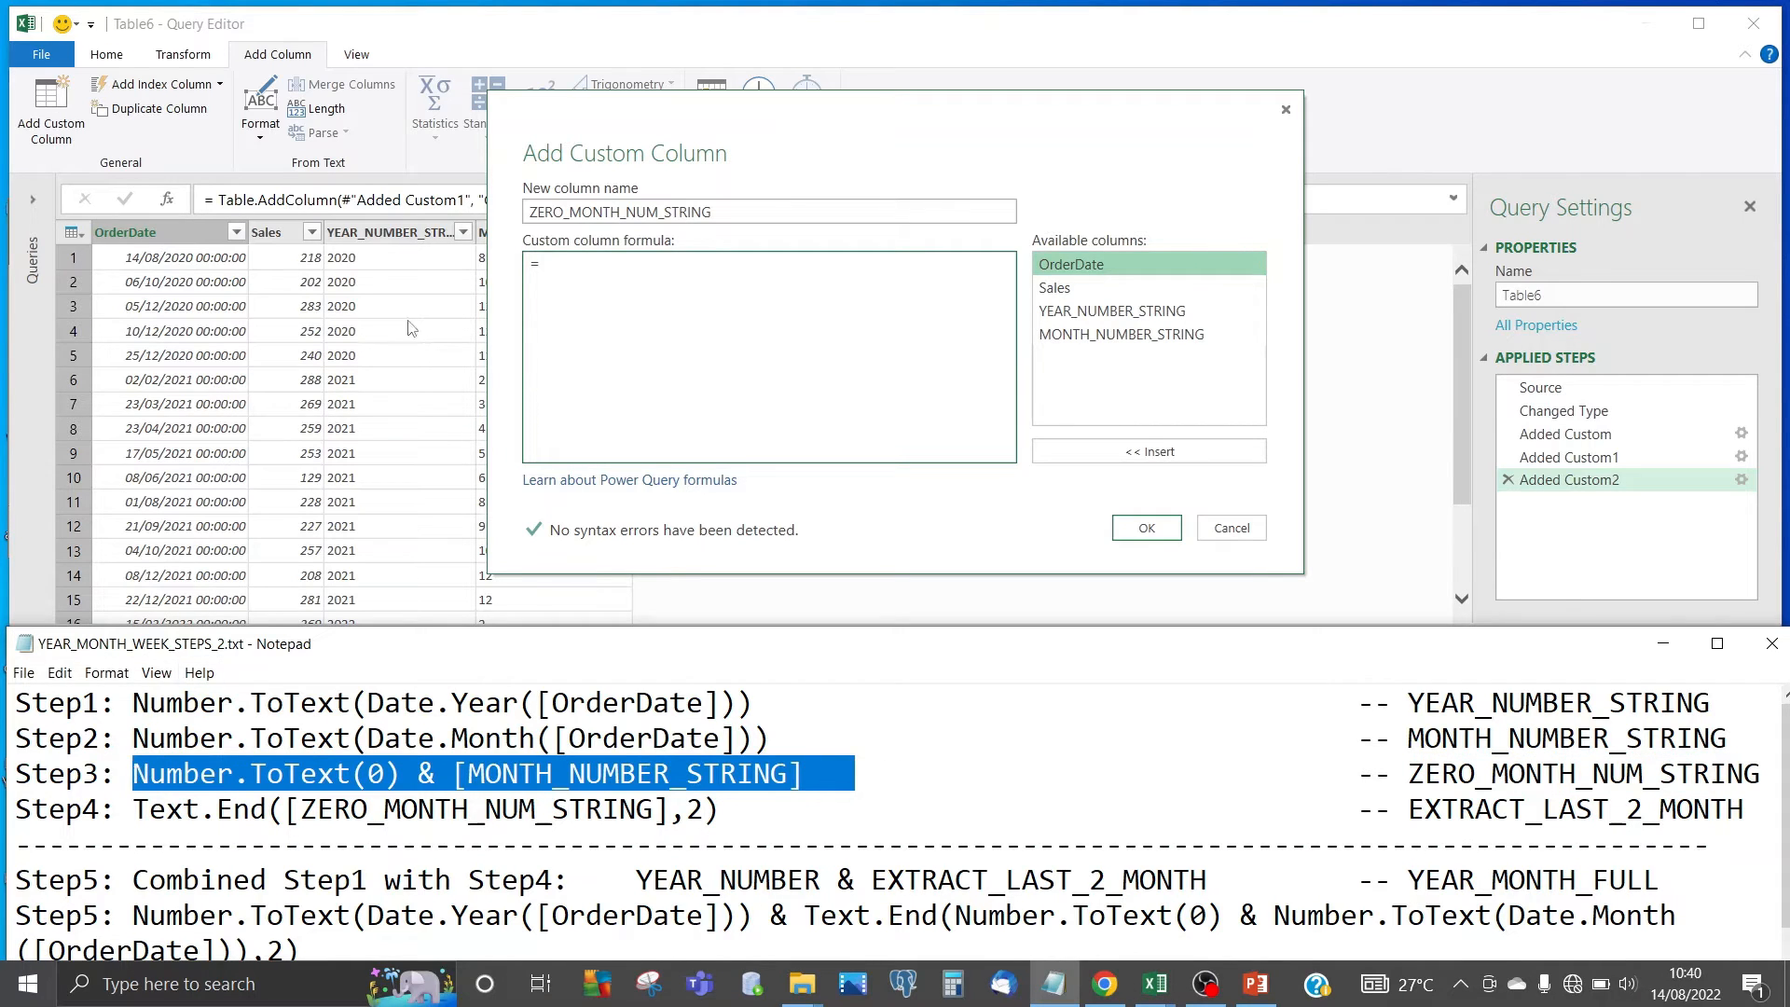
click(549, 278)
key(ctrl+v)
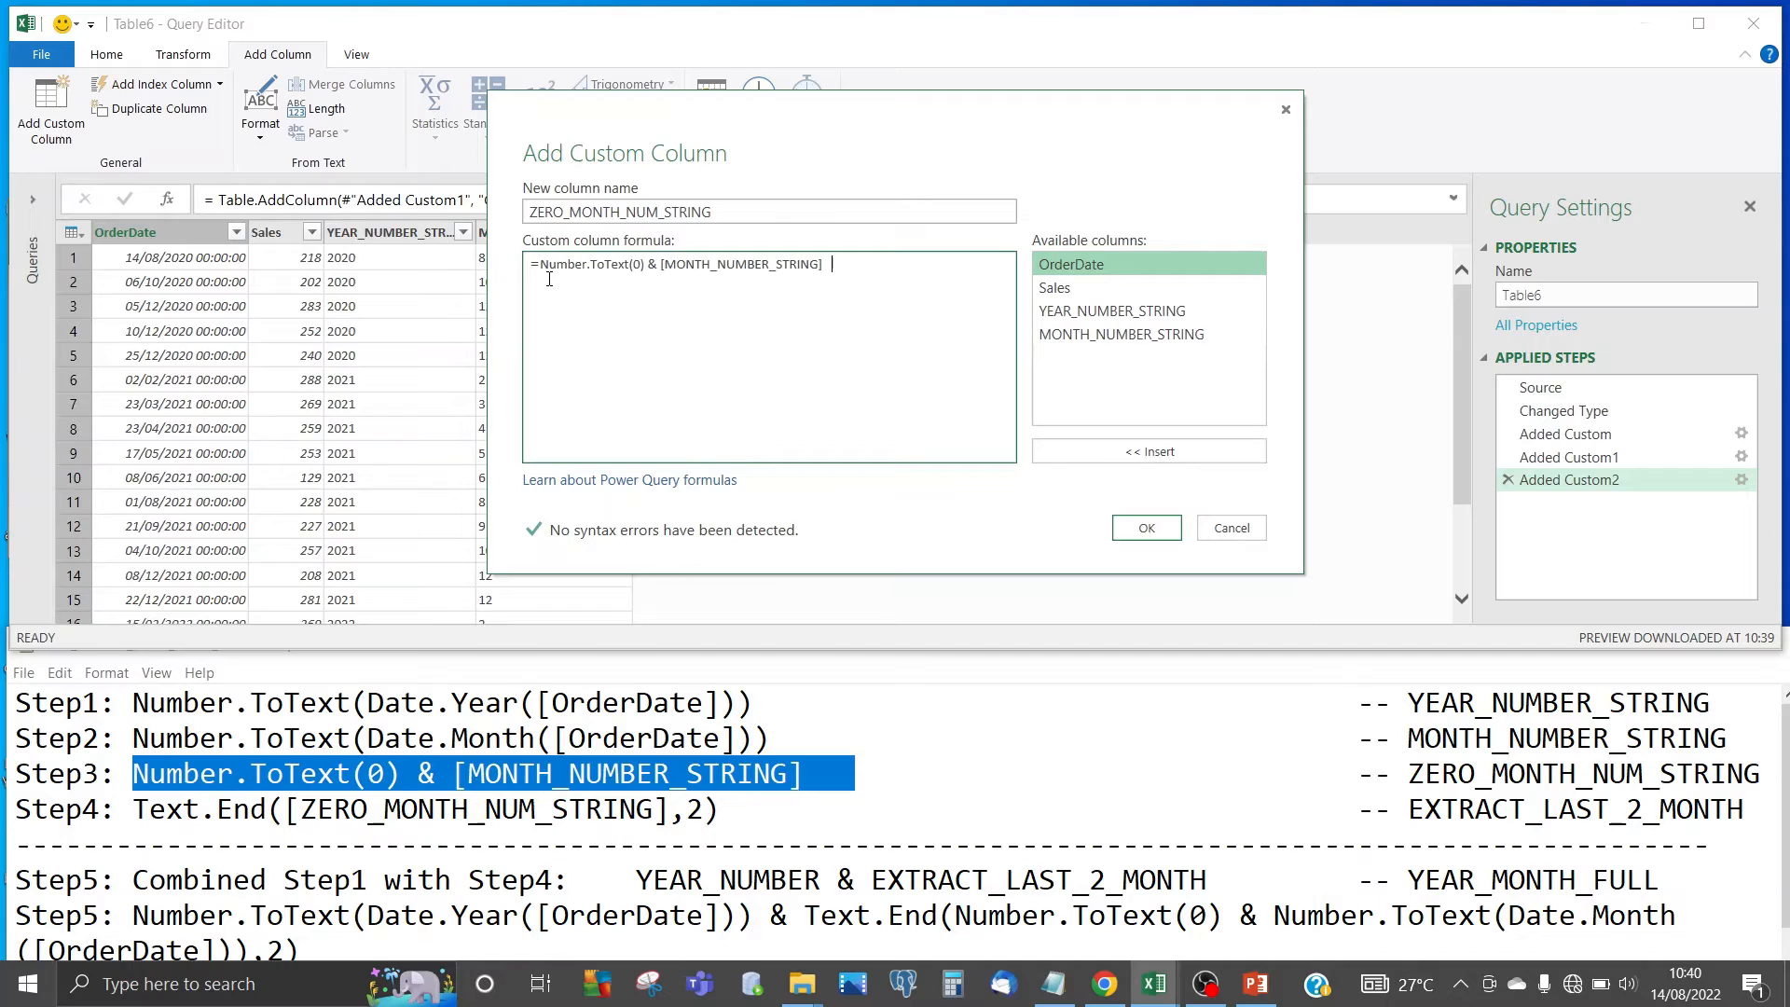
key(BackSpace)
- Delete the [MONTH_NUMBER_STRING] reference from the formula, reinsert it from the available columns and create the column
drag(645, 264, 551, 264)
click(558, 264)
key(BackSpace)
key(BackSpace)
key(BackSpace)
key(BackSpace)
key(BackSpace)
key(BackSpace)
key(BackSpace)
key(BackSpace)
key(BackSpace)
key(BackSpace)
key(BackSpace)
key(BackSpace)
key(BackSpace)
key(BackSpace)
key(BackSpace)
key(BackSpace)
key(BackSpace)
key(BackSpace)
key(BackSpace)
key(BackSpace)
click(1085, 337)
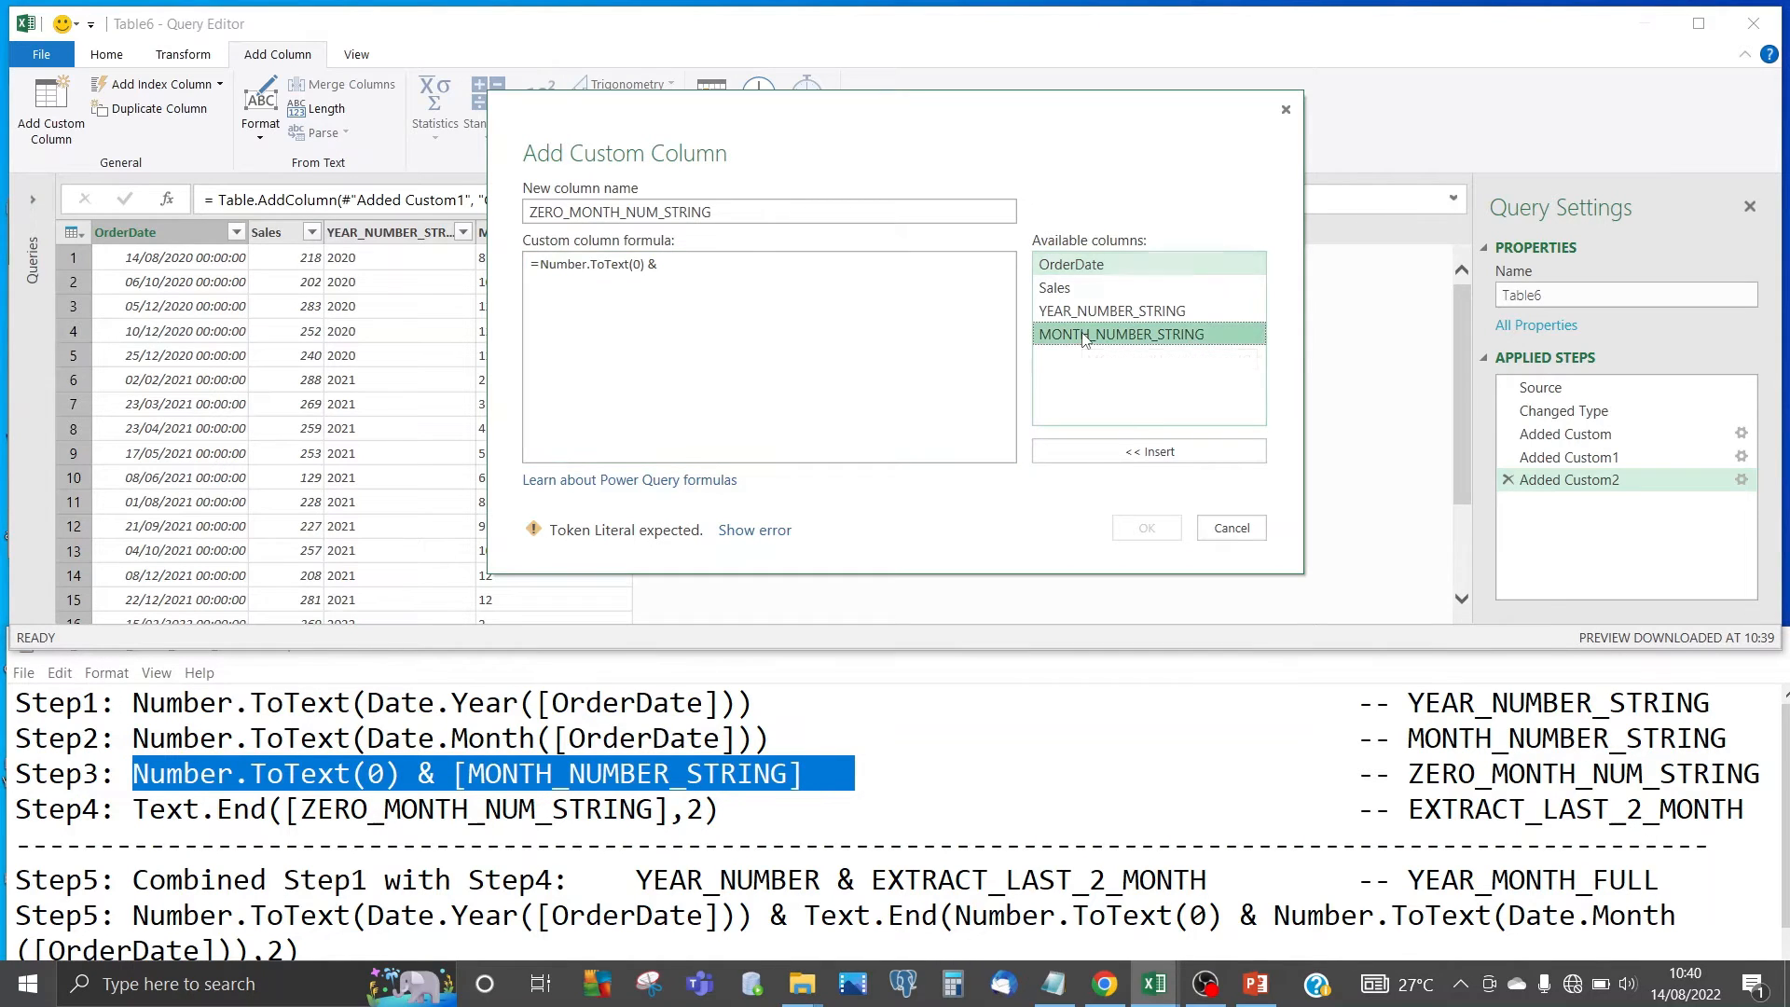
click(1105, 455)
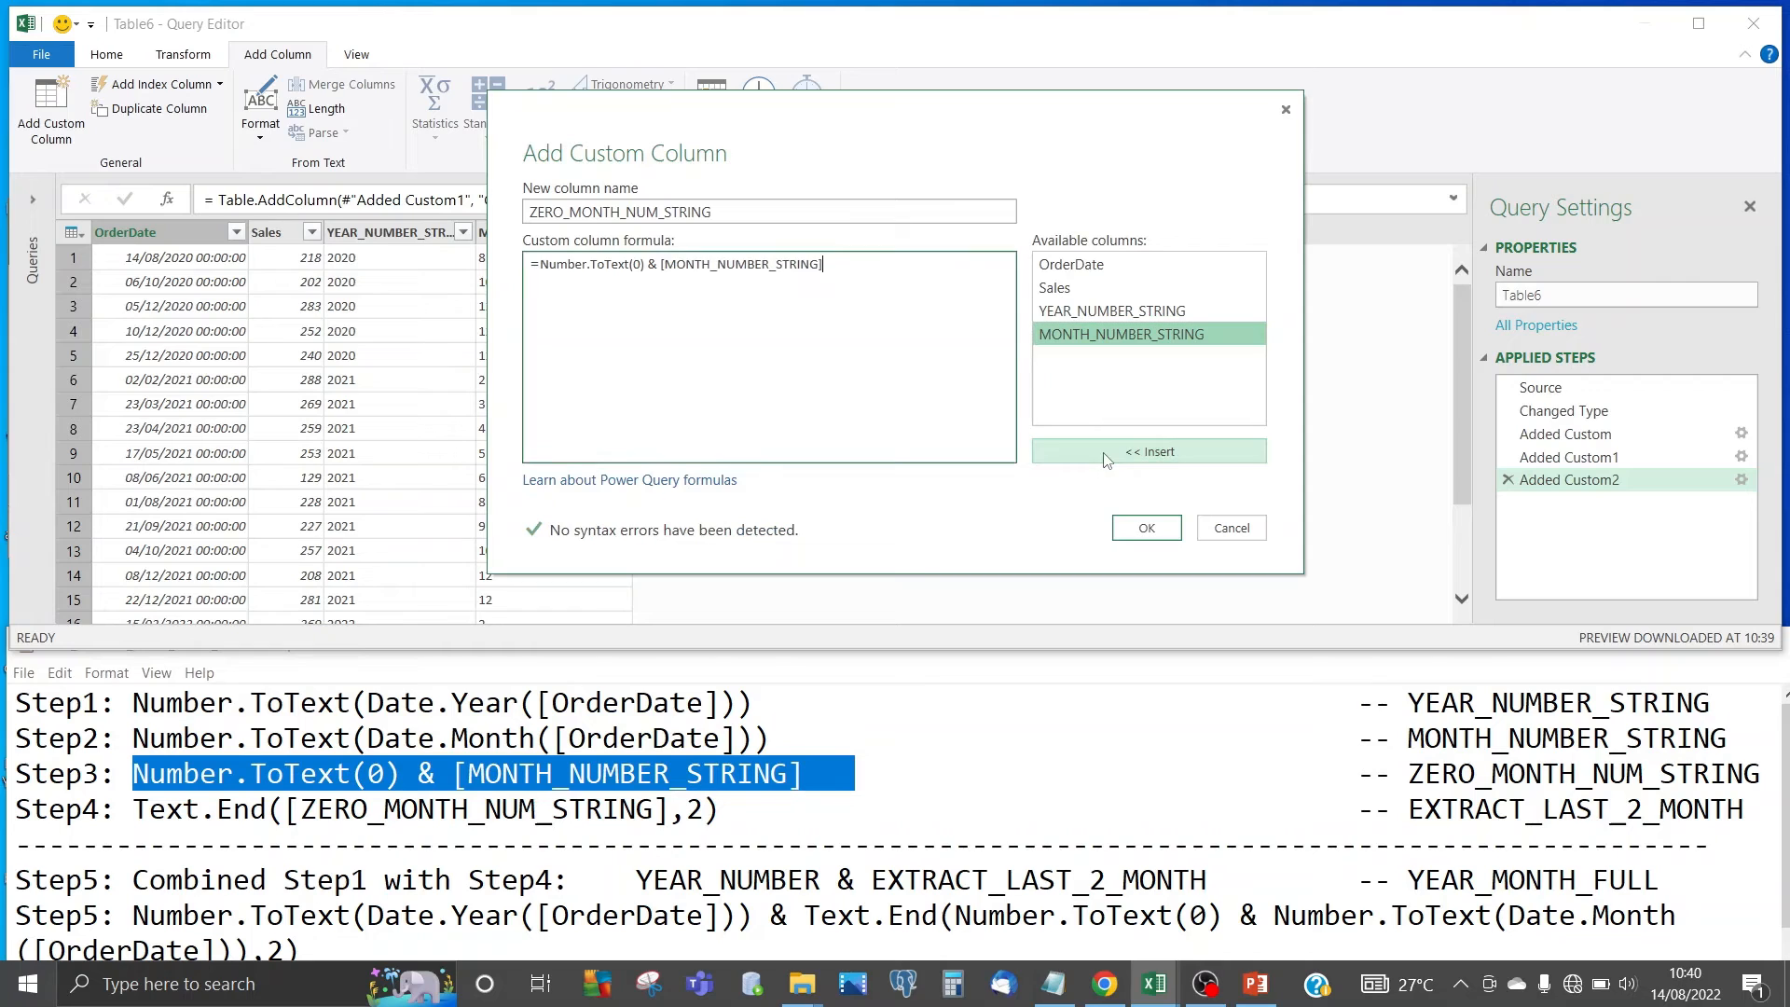
click(1135, 526)
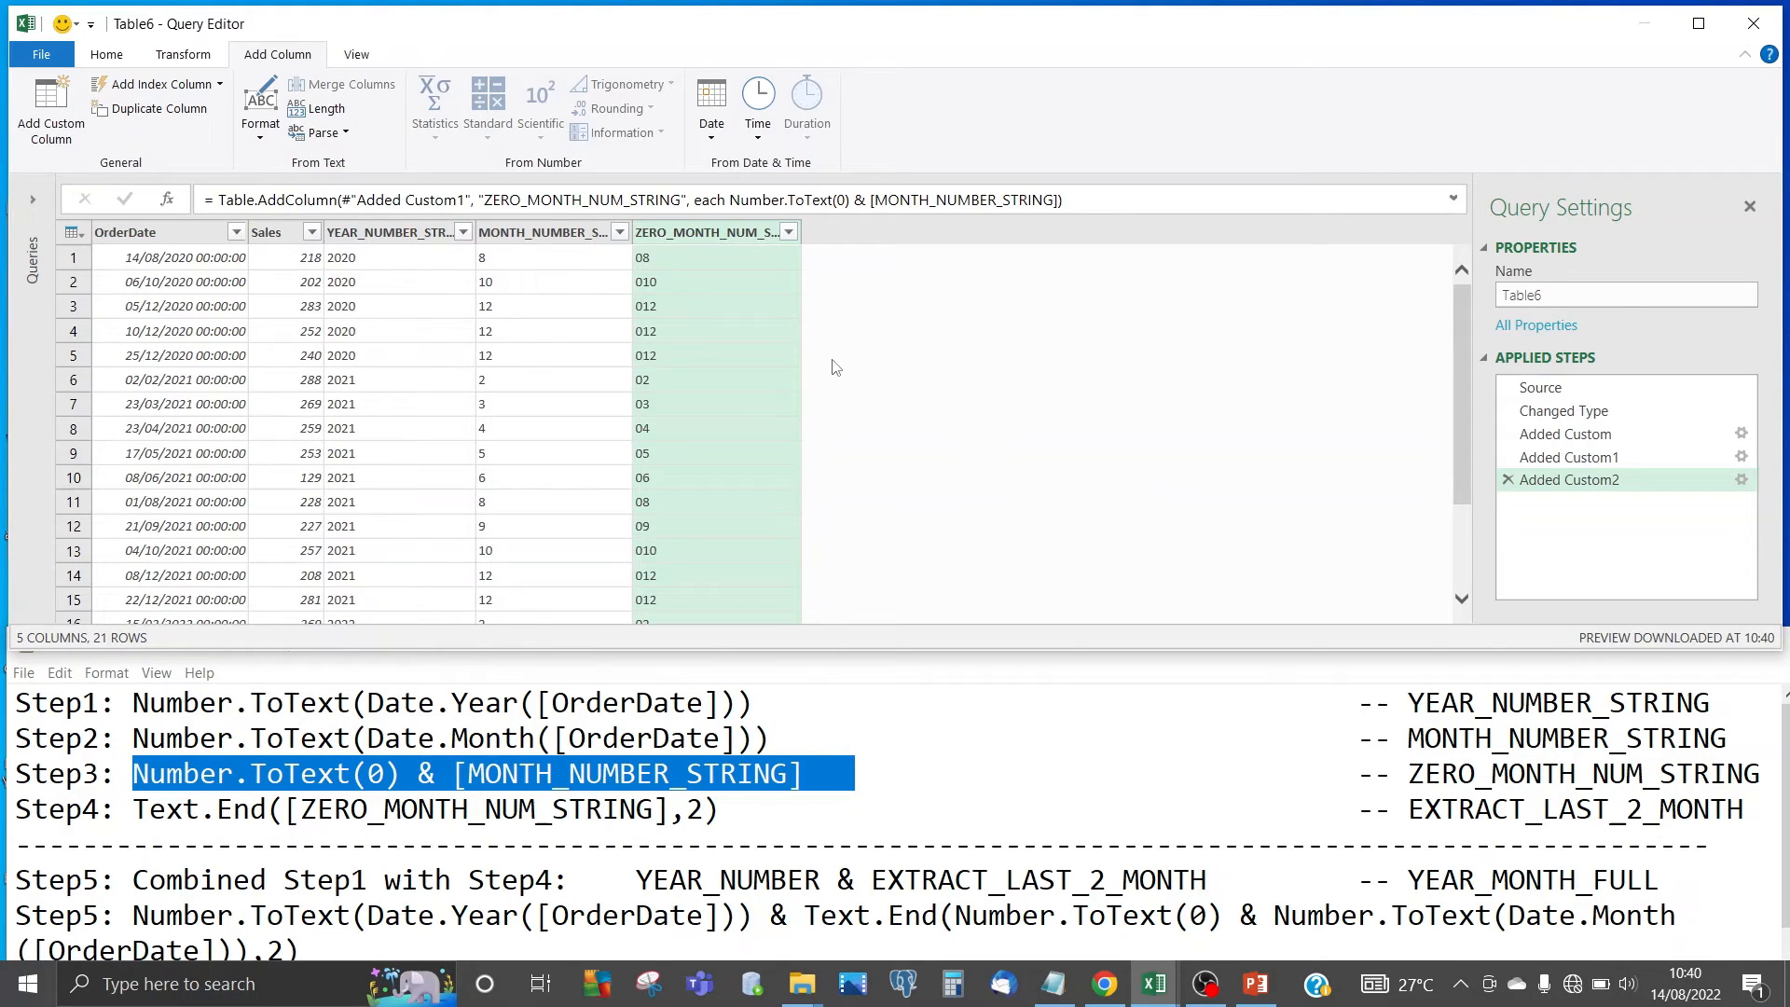
- Compare the MONTH_NUMBER_STRING and ZERO_MONTH_NUM_STRING values in rows 4 and 6
click(710, 342)
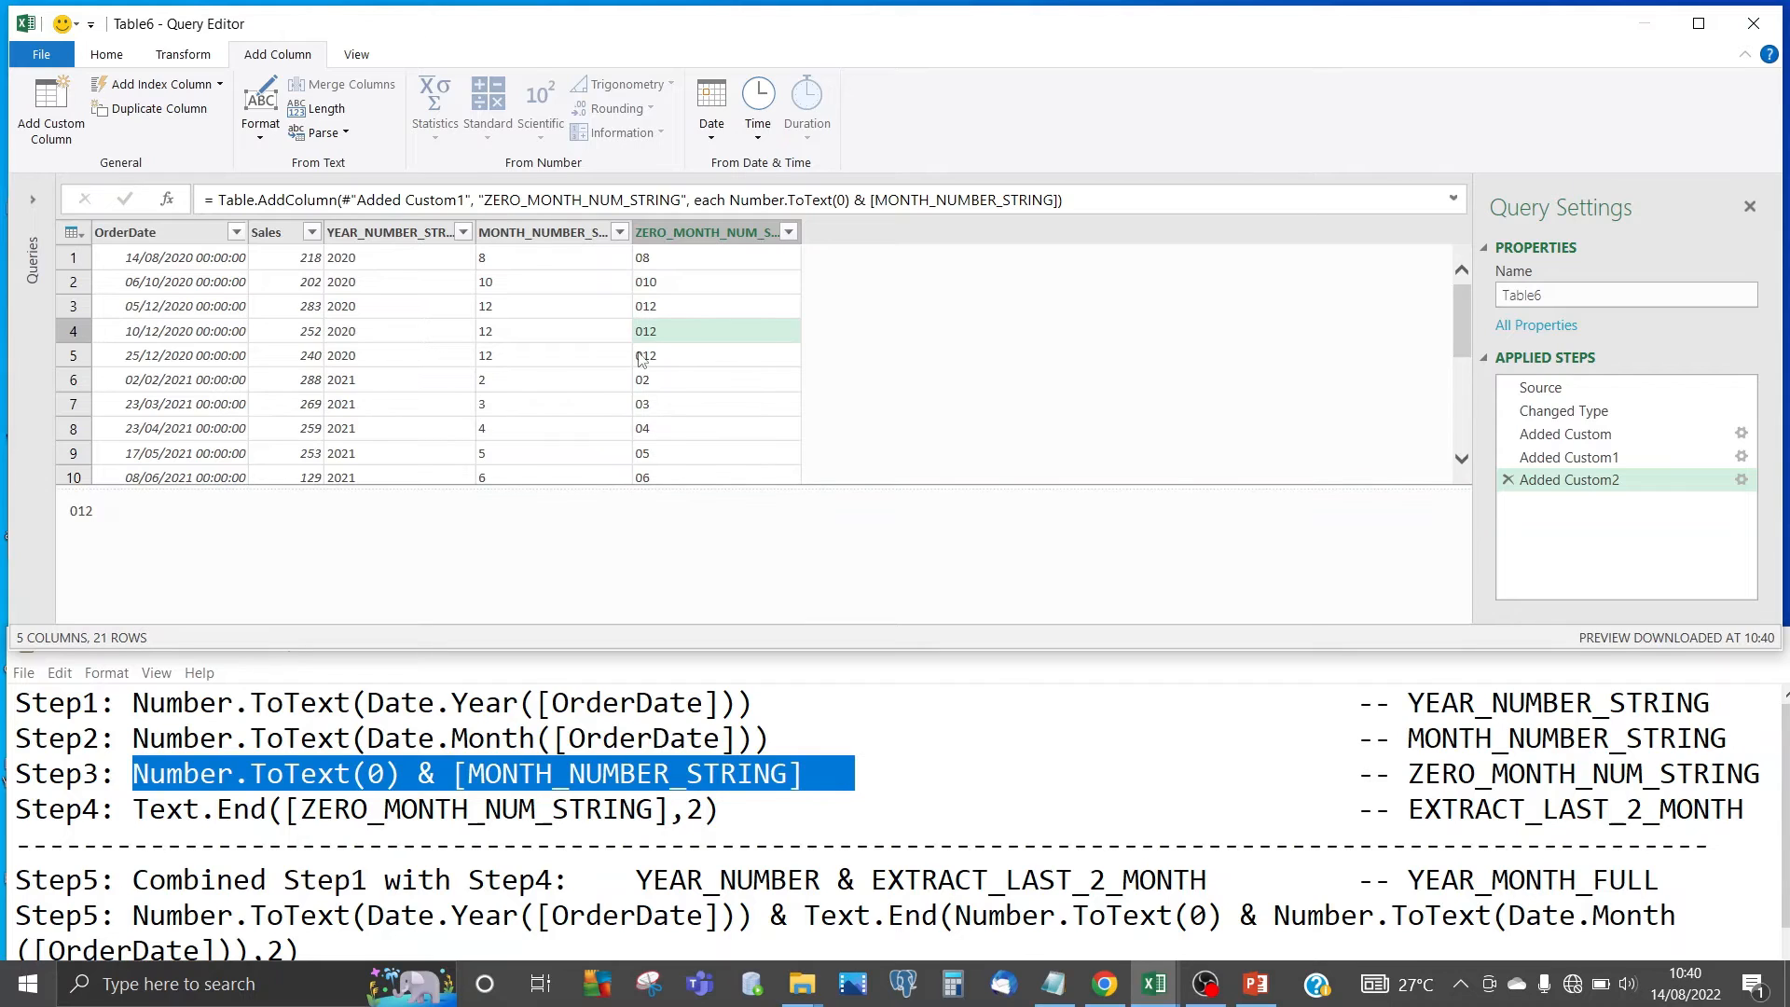
click(532, 334)
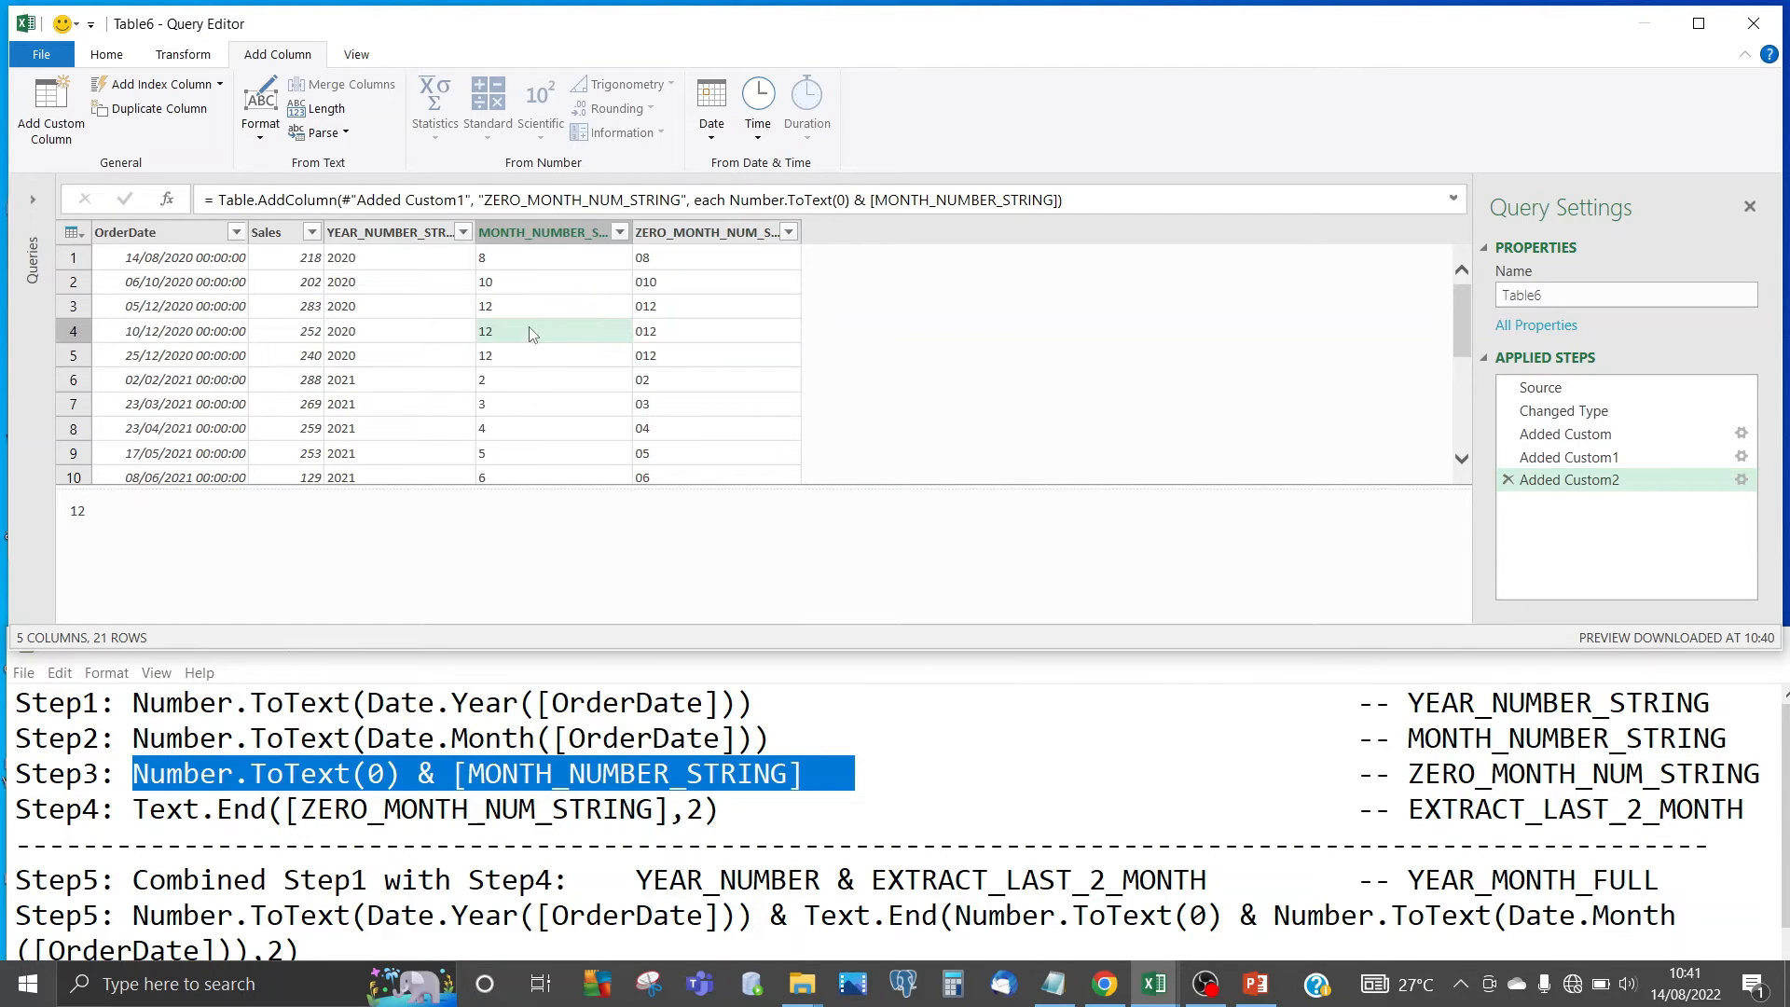
click(677, 342)
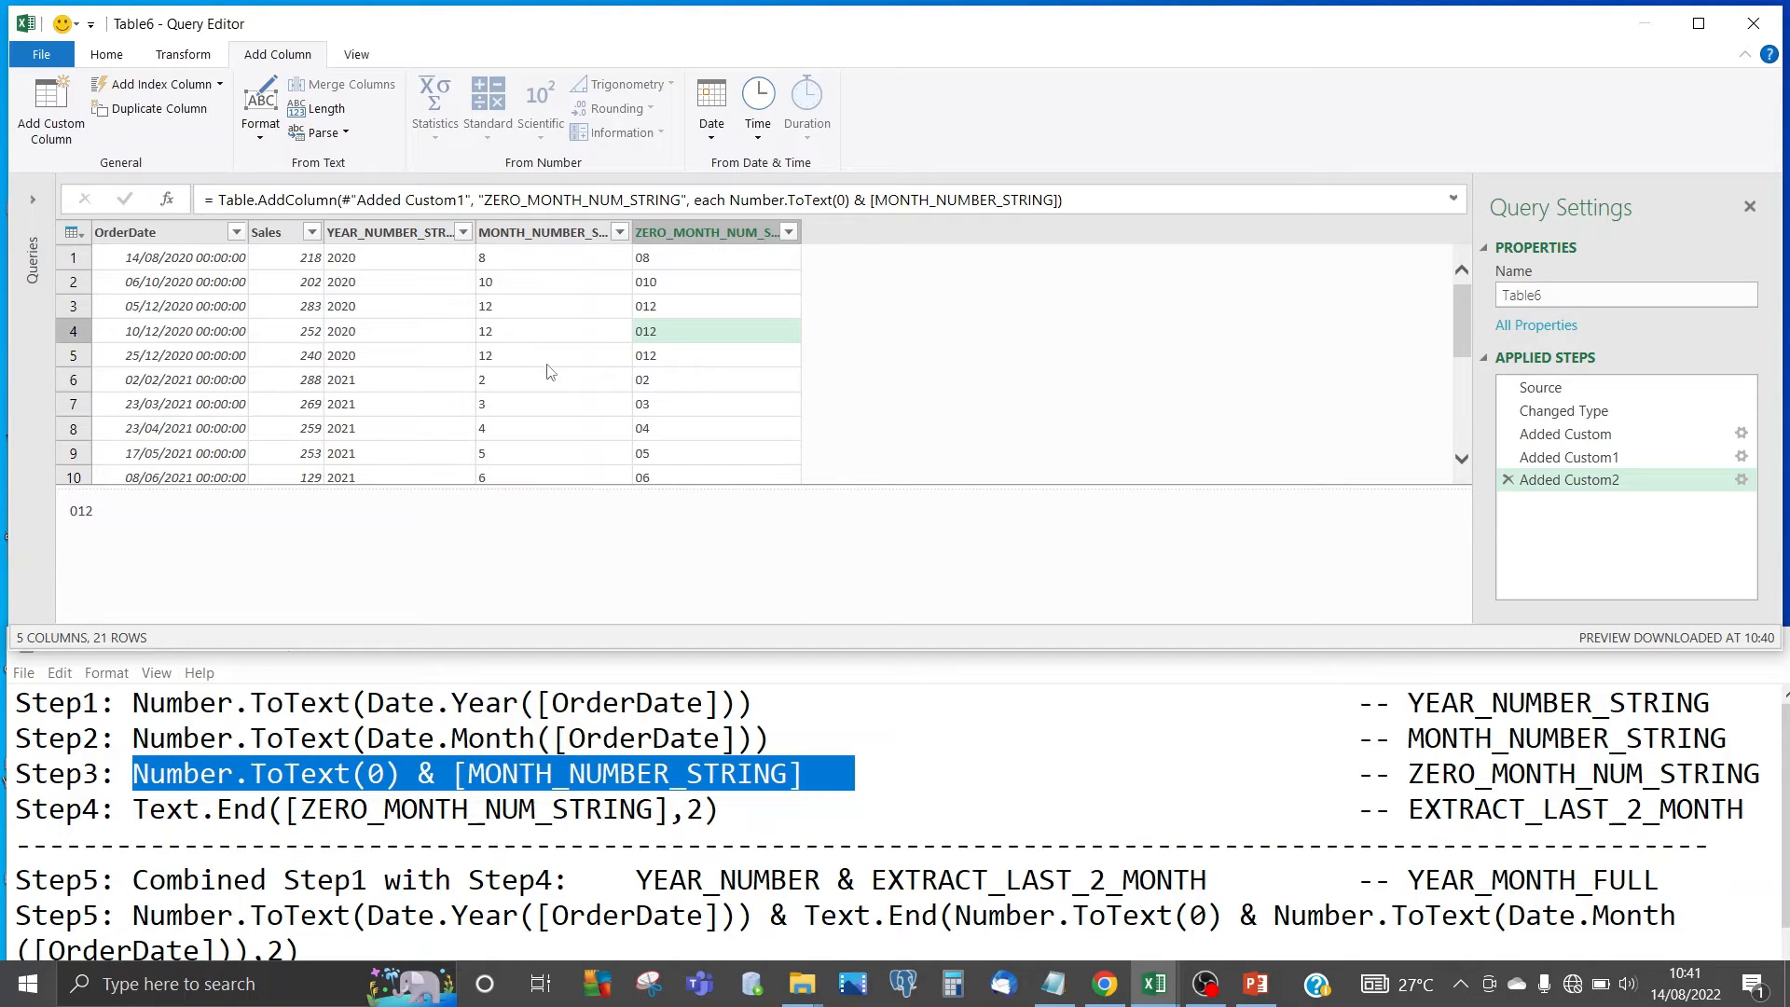
click(491, 382)
click(676, 385)
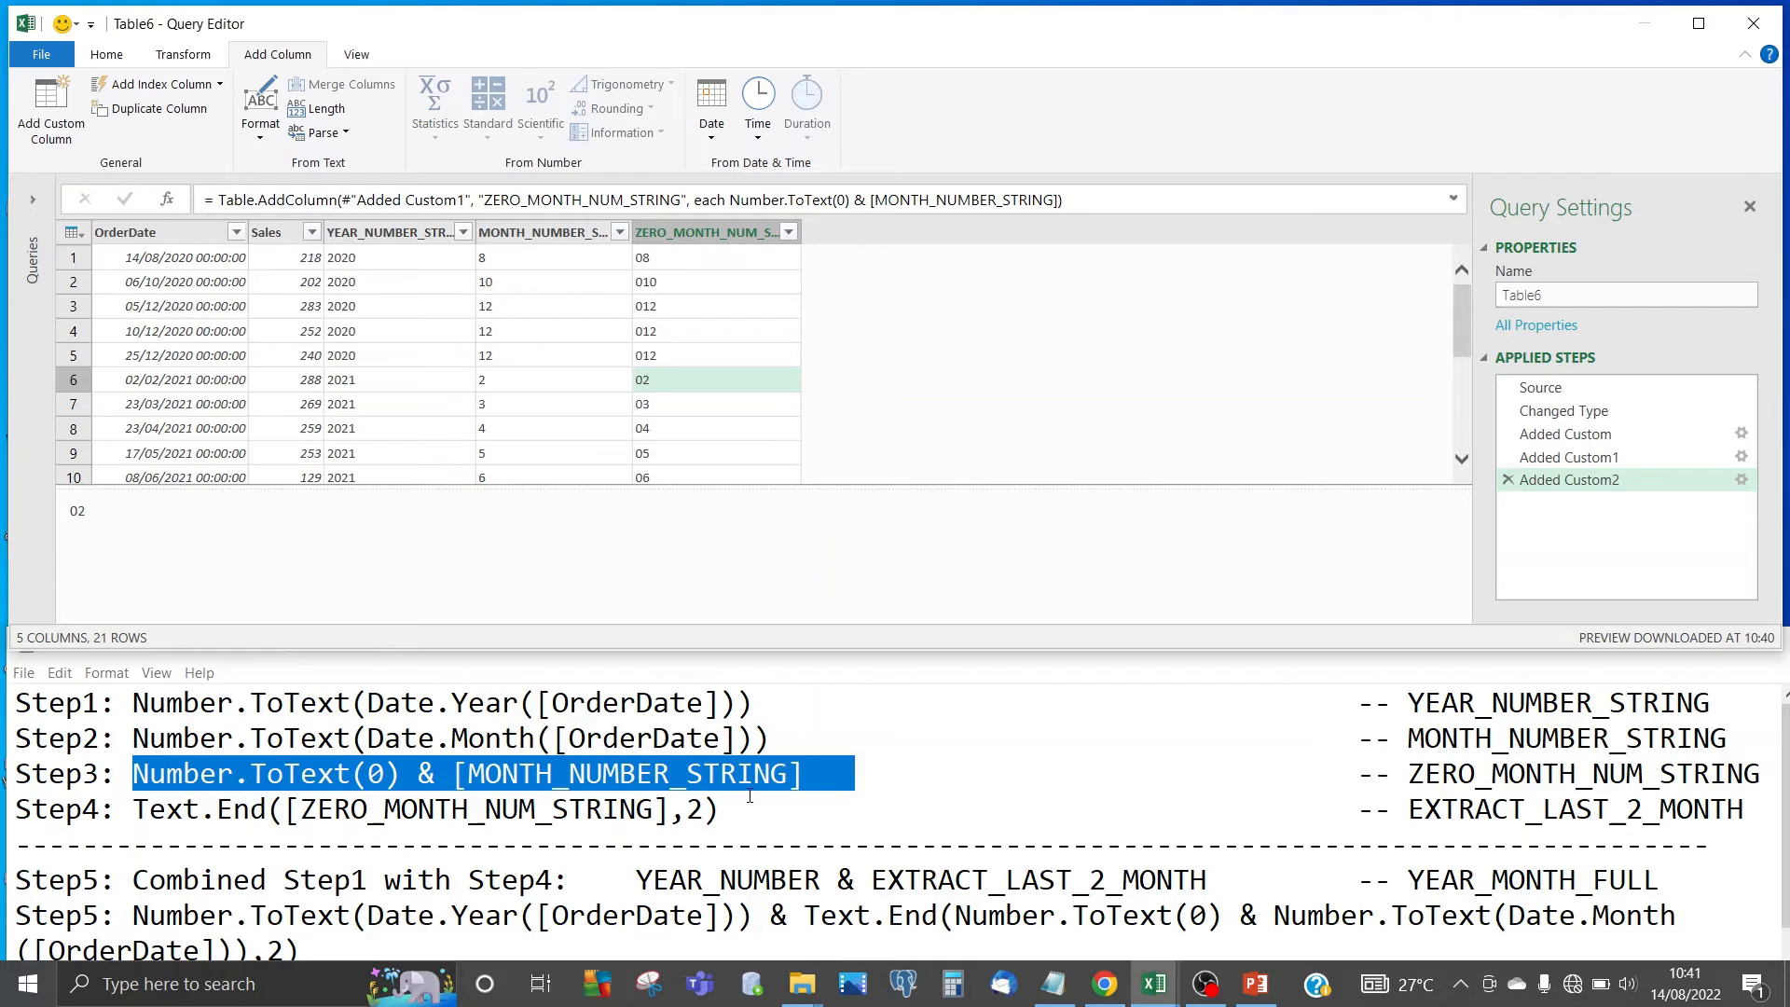
- Start a fourth custom column and name it EXTRACT_LAST_2_MONTH, copying the Step4 name from the notes
click(1541, 808)
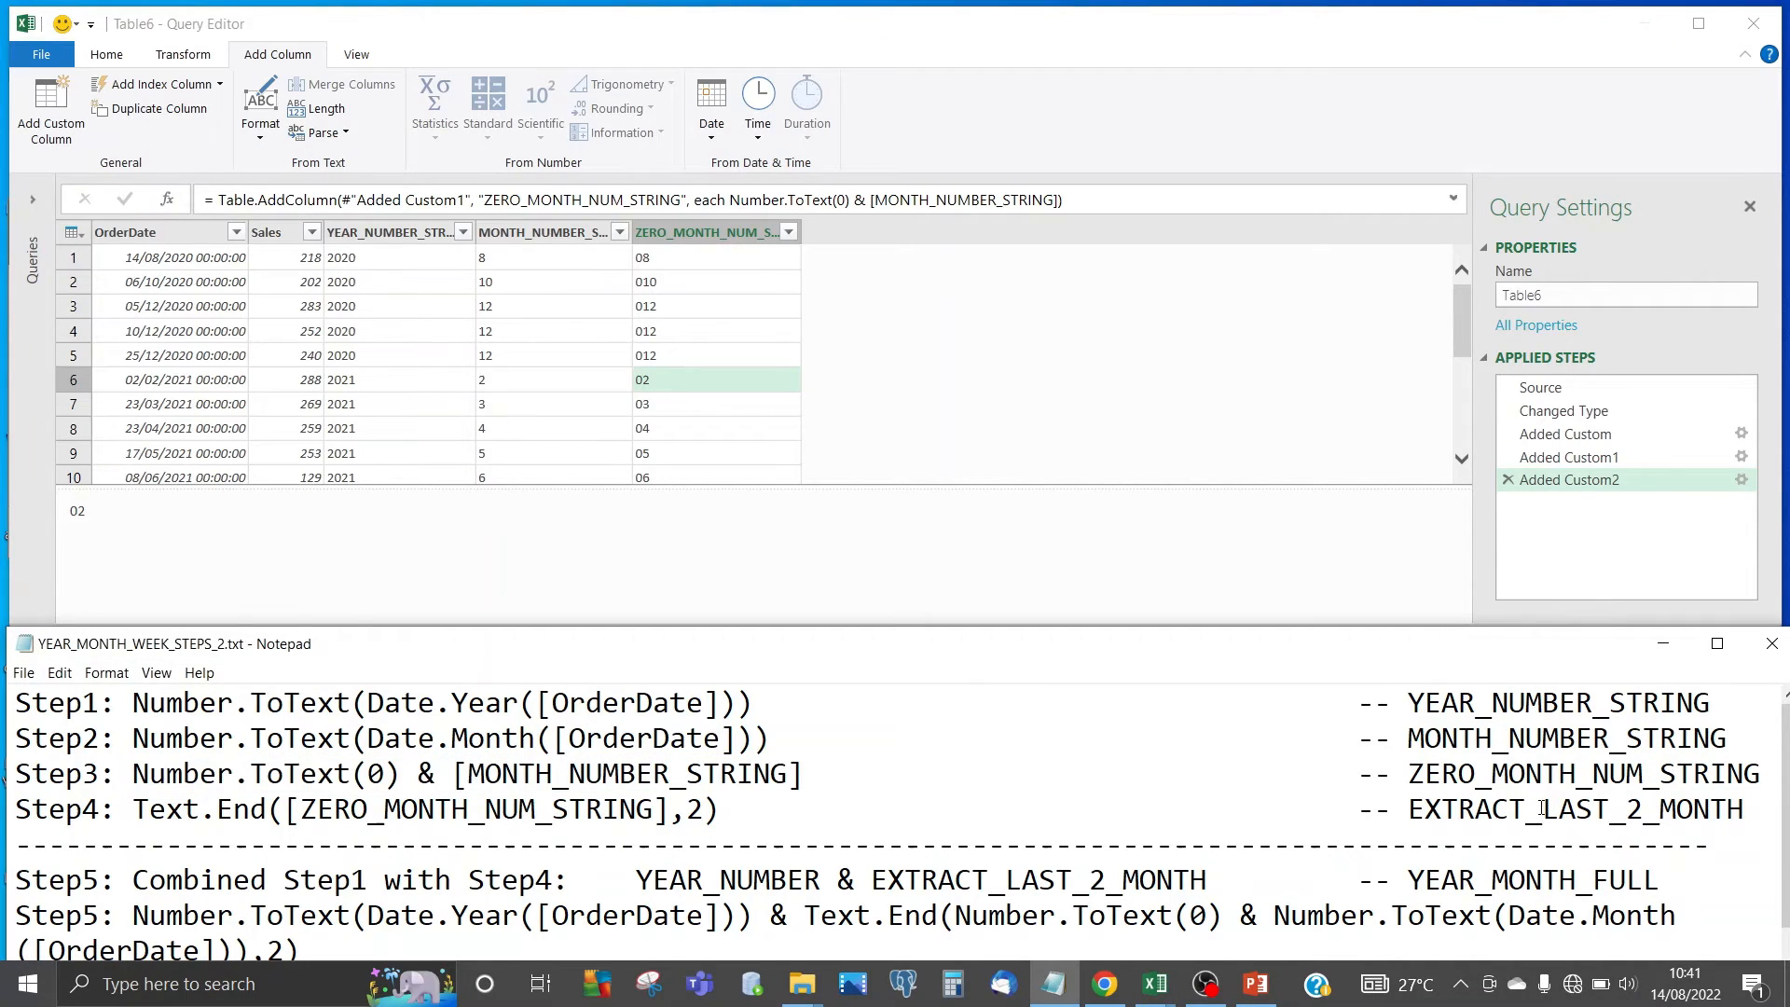
double_click(1541, 808)
key(ctrl+c)
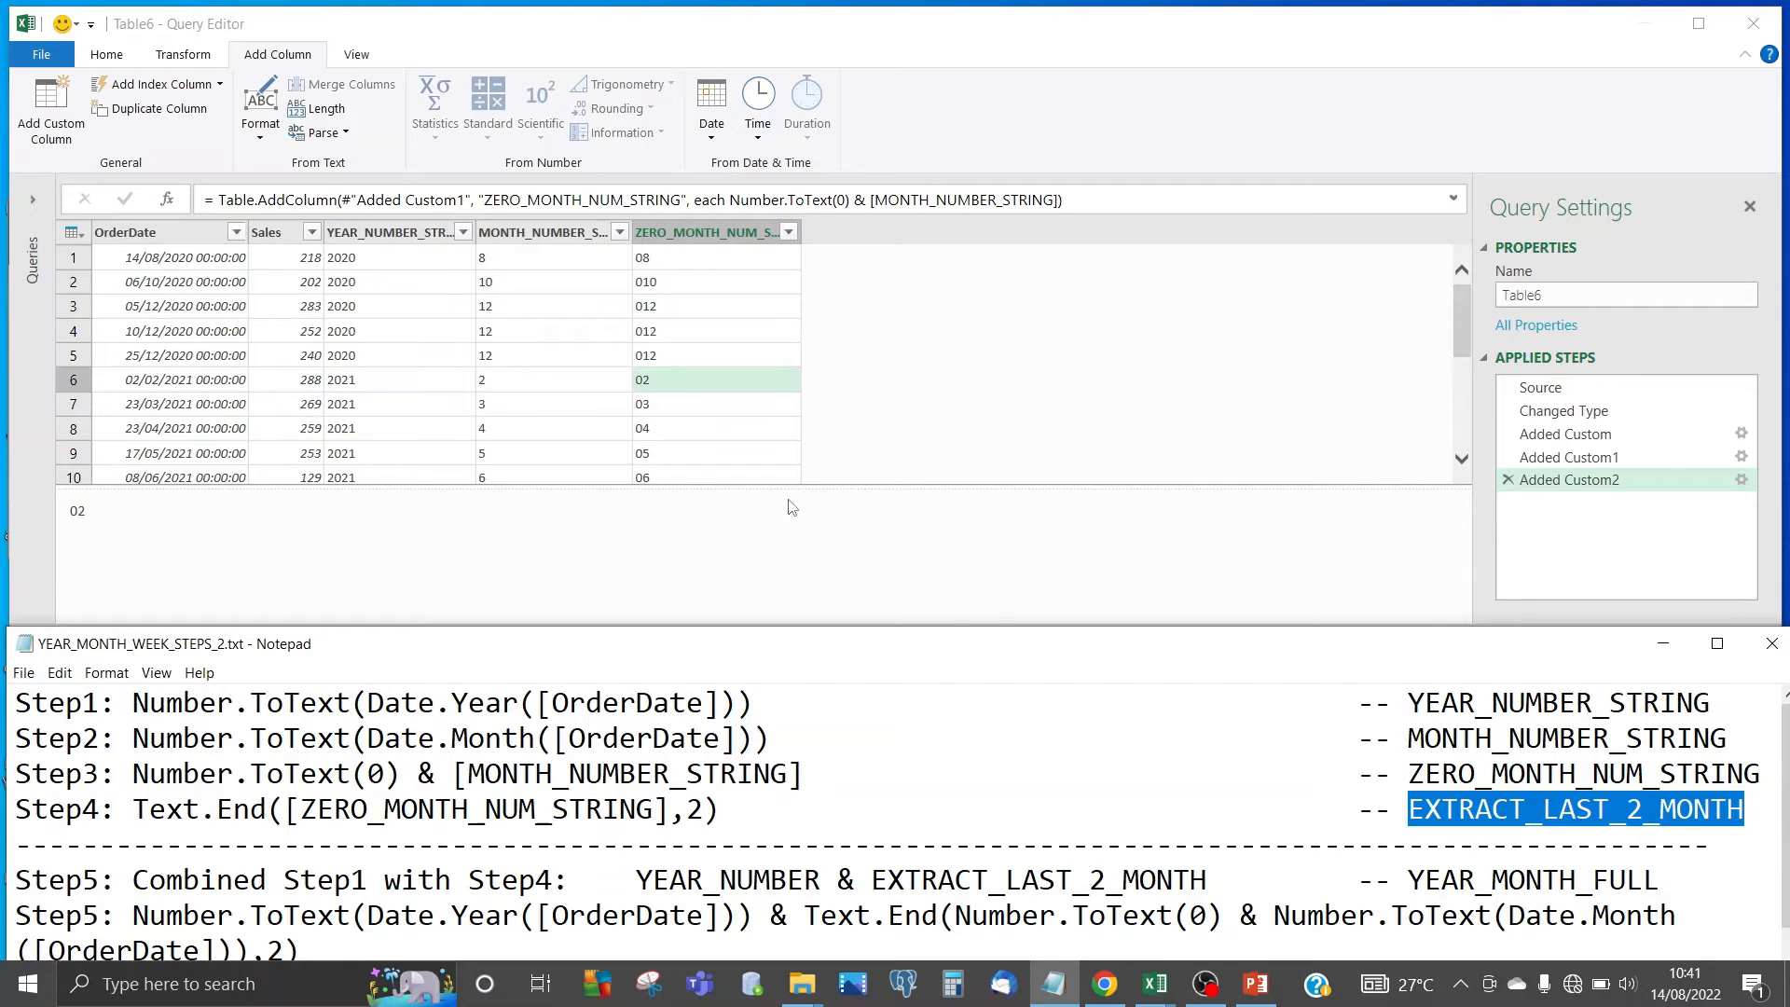
click(58, 119)
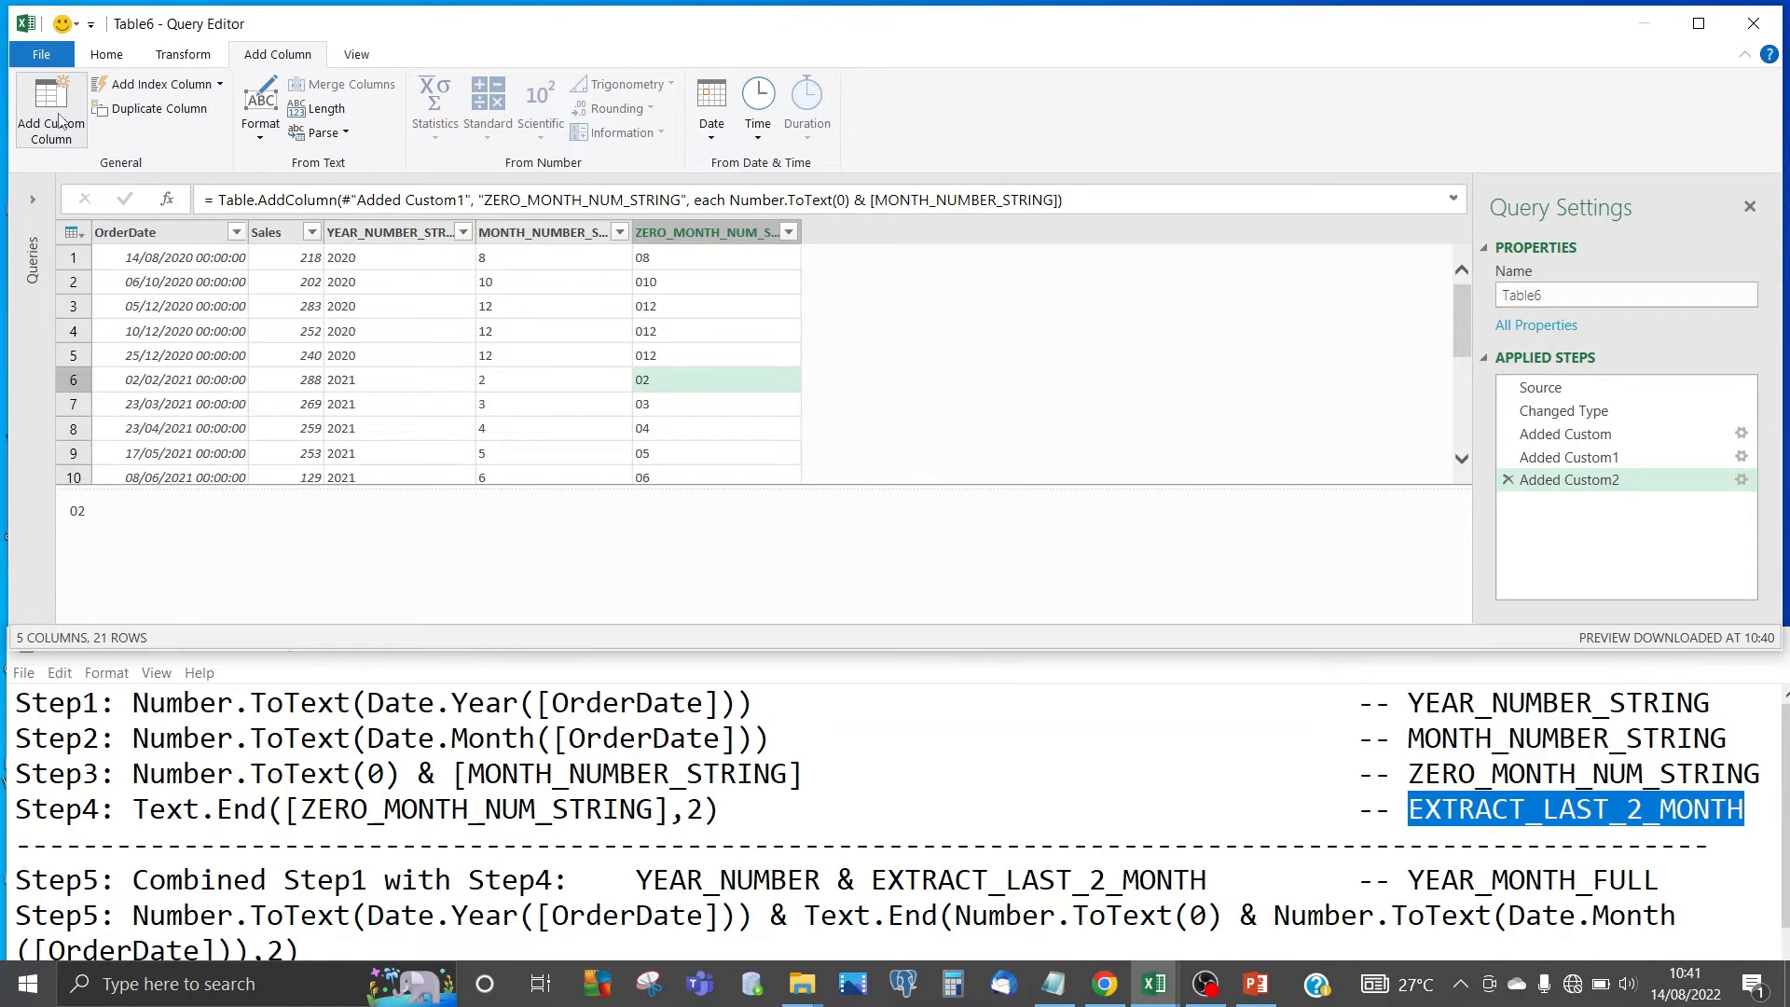
click(59, 119)
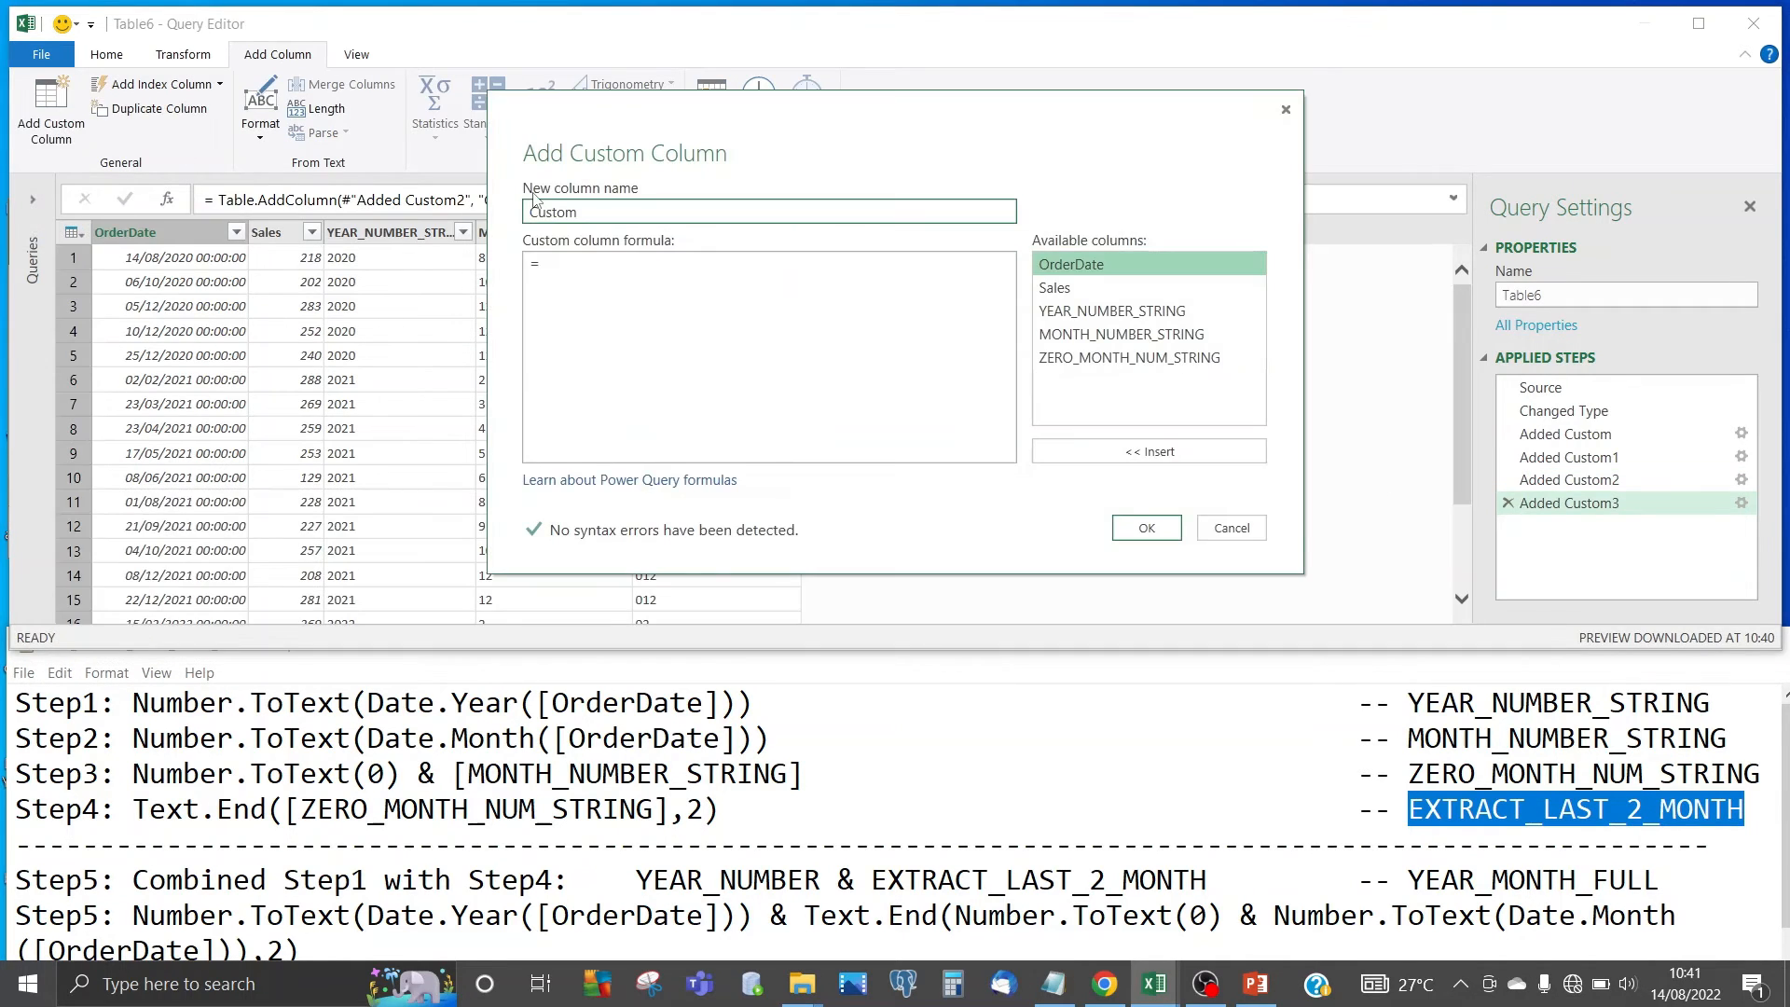
double_click(536, 211)
key(ctrl+v)
- Copy the Step4 formula Text.End([ZERO_MONTH_NUM_STRING],2) from the notes into the custom column formula and create the column
drag(742, 804, 138, 809)
key(ctrl+c)
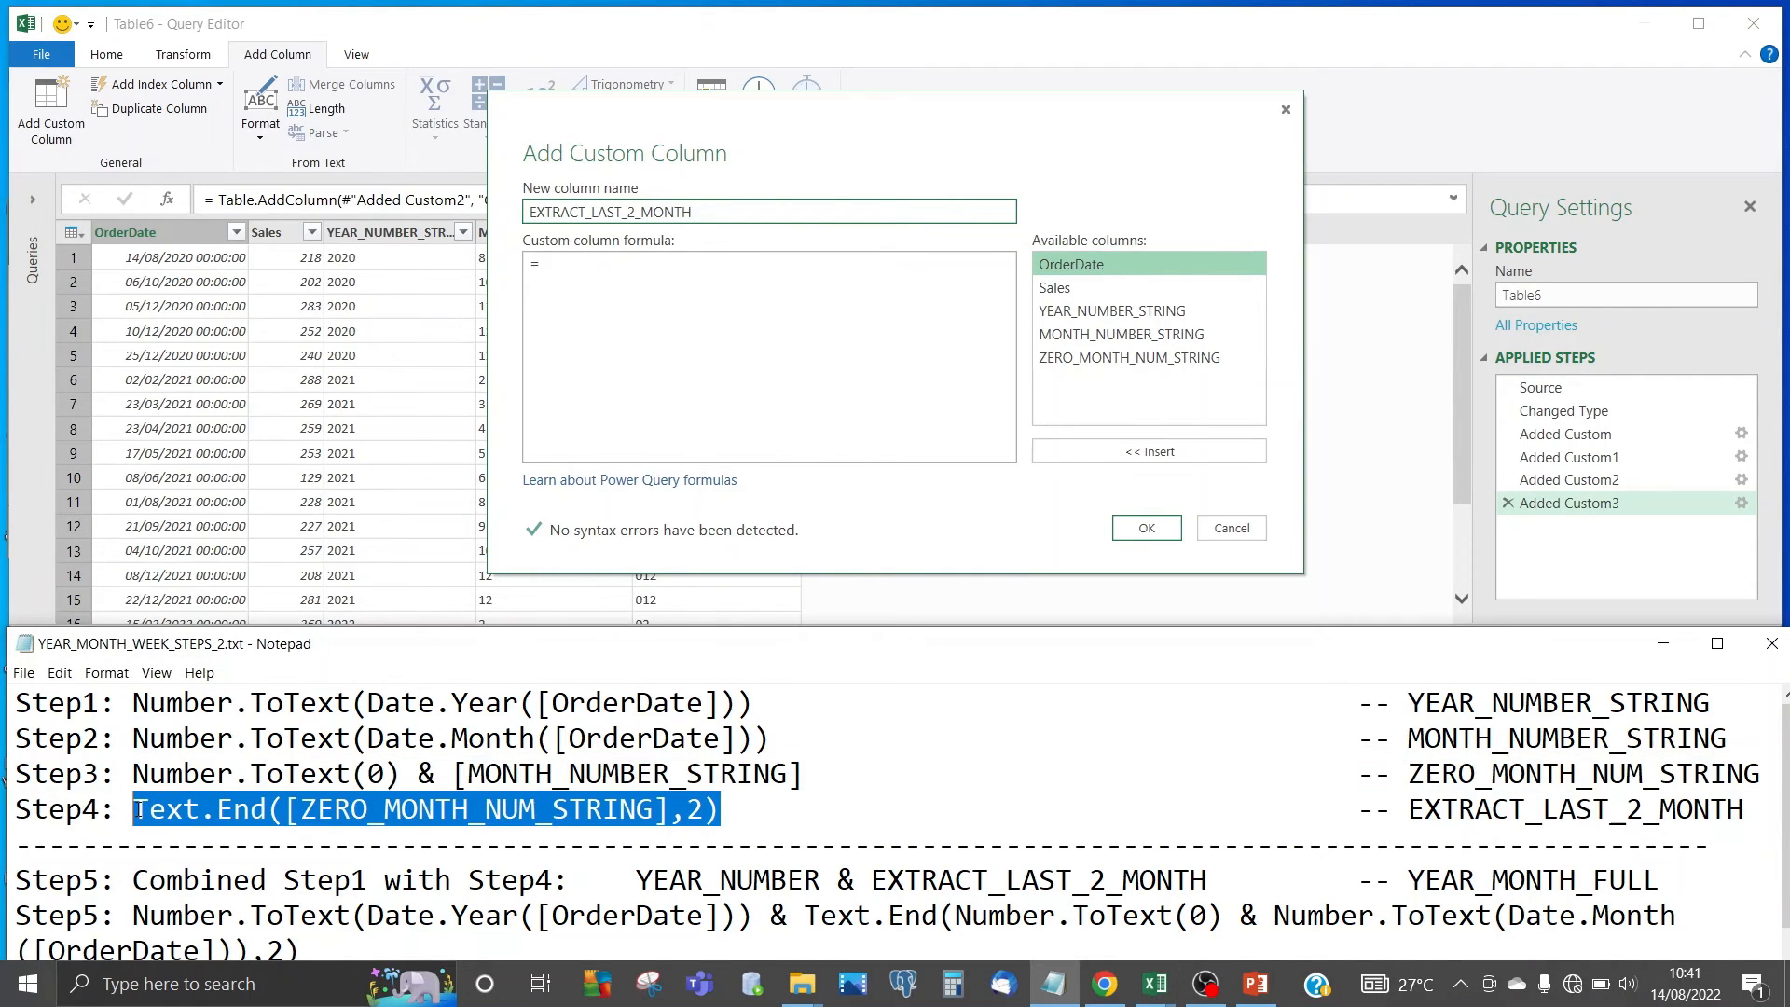
click(553, 281)
key(ctrl+v)
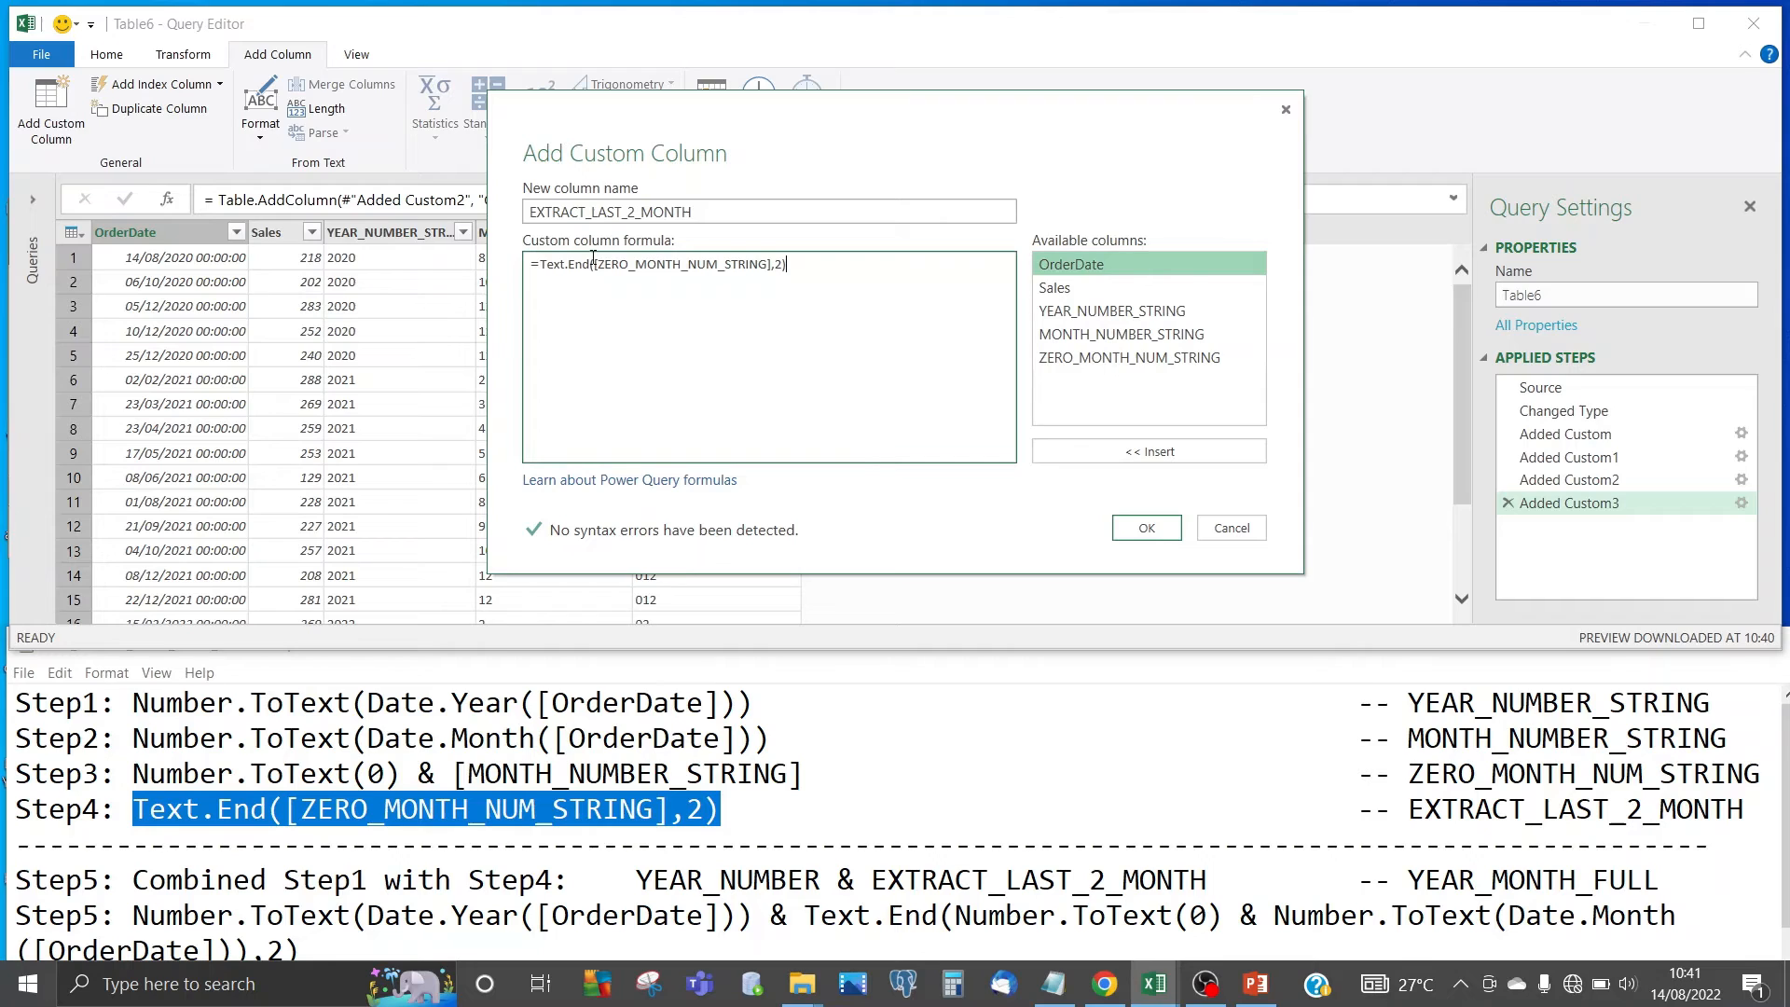
drag(544, 267, 586, 264)
click(778, 265)
click(1145, 528)
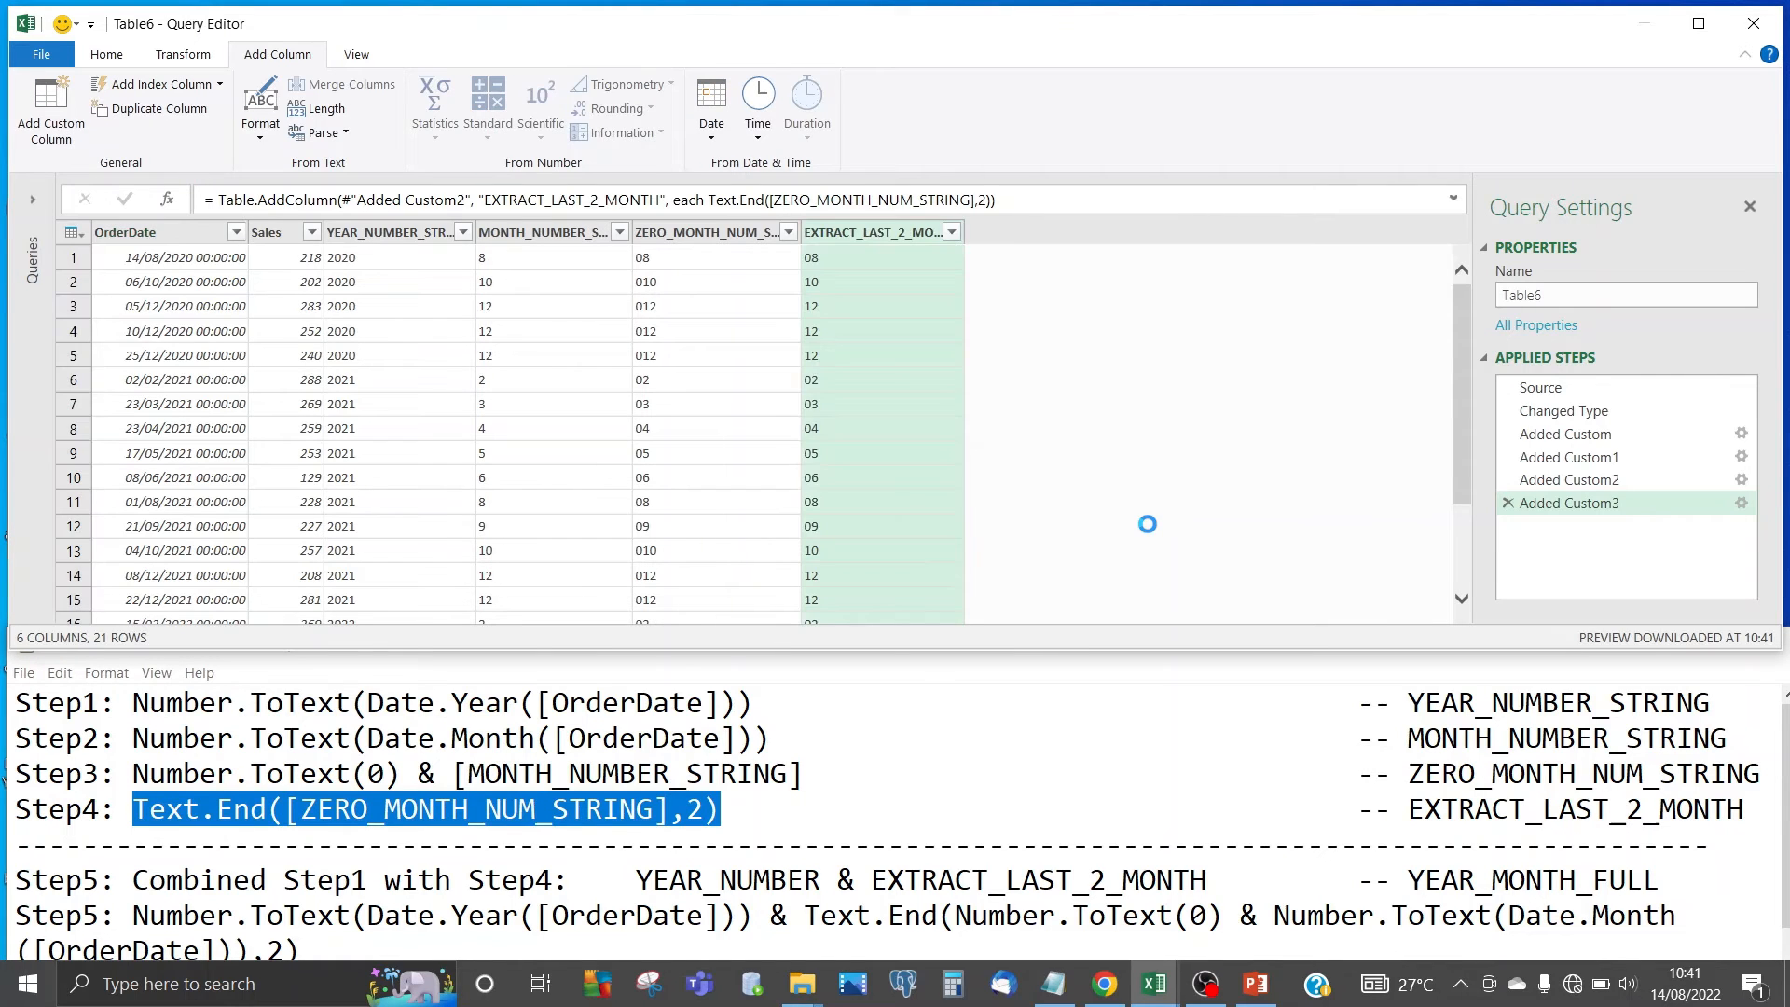
- Compare the ZERO_MONTH_NUM_STRING and EXTRACT_LAST_2_MONTH values in rows 3 and 6
click(878, 311)
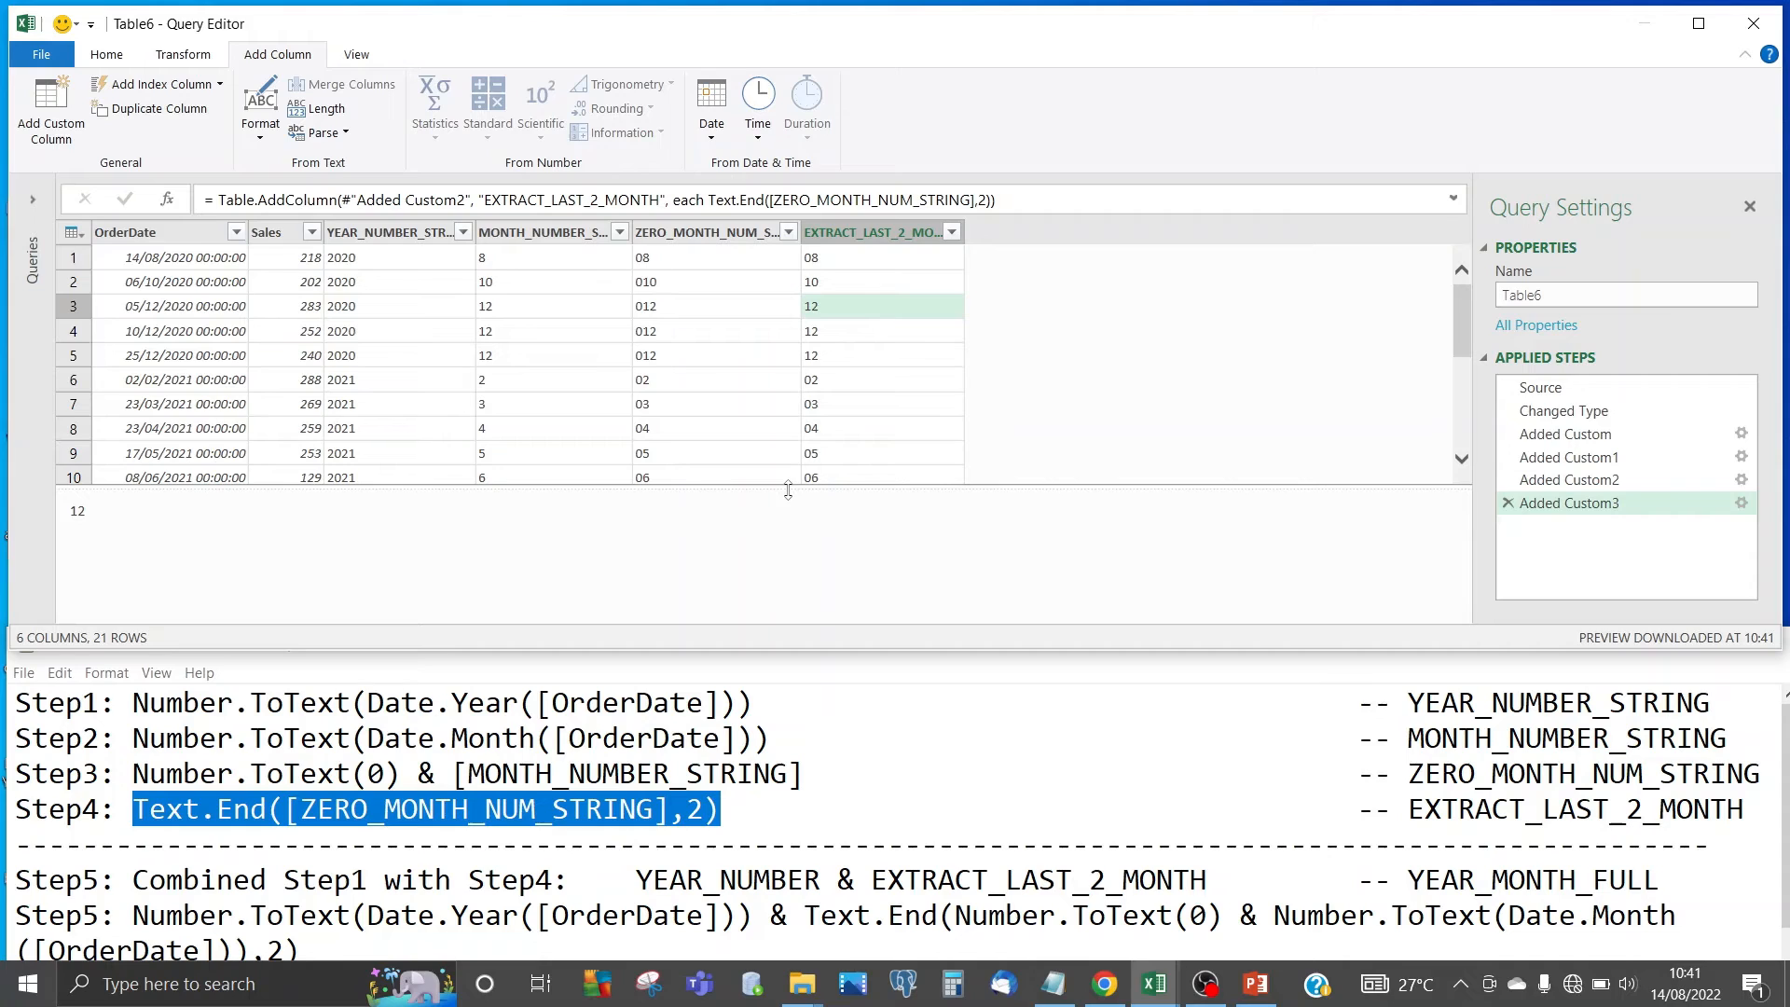
drag(787, 489, 783, 606)
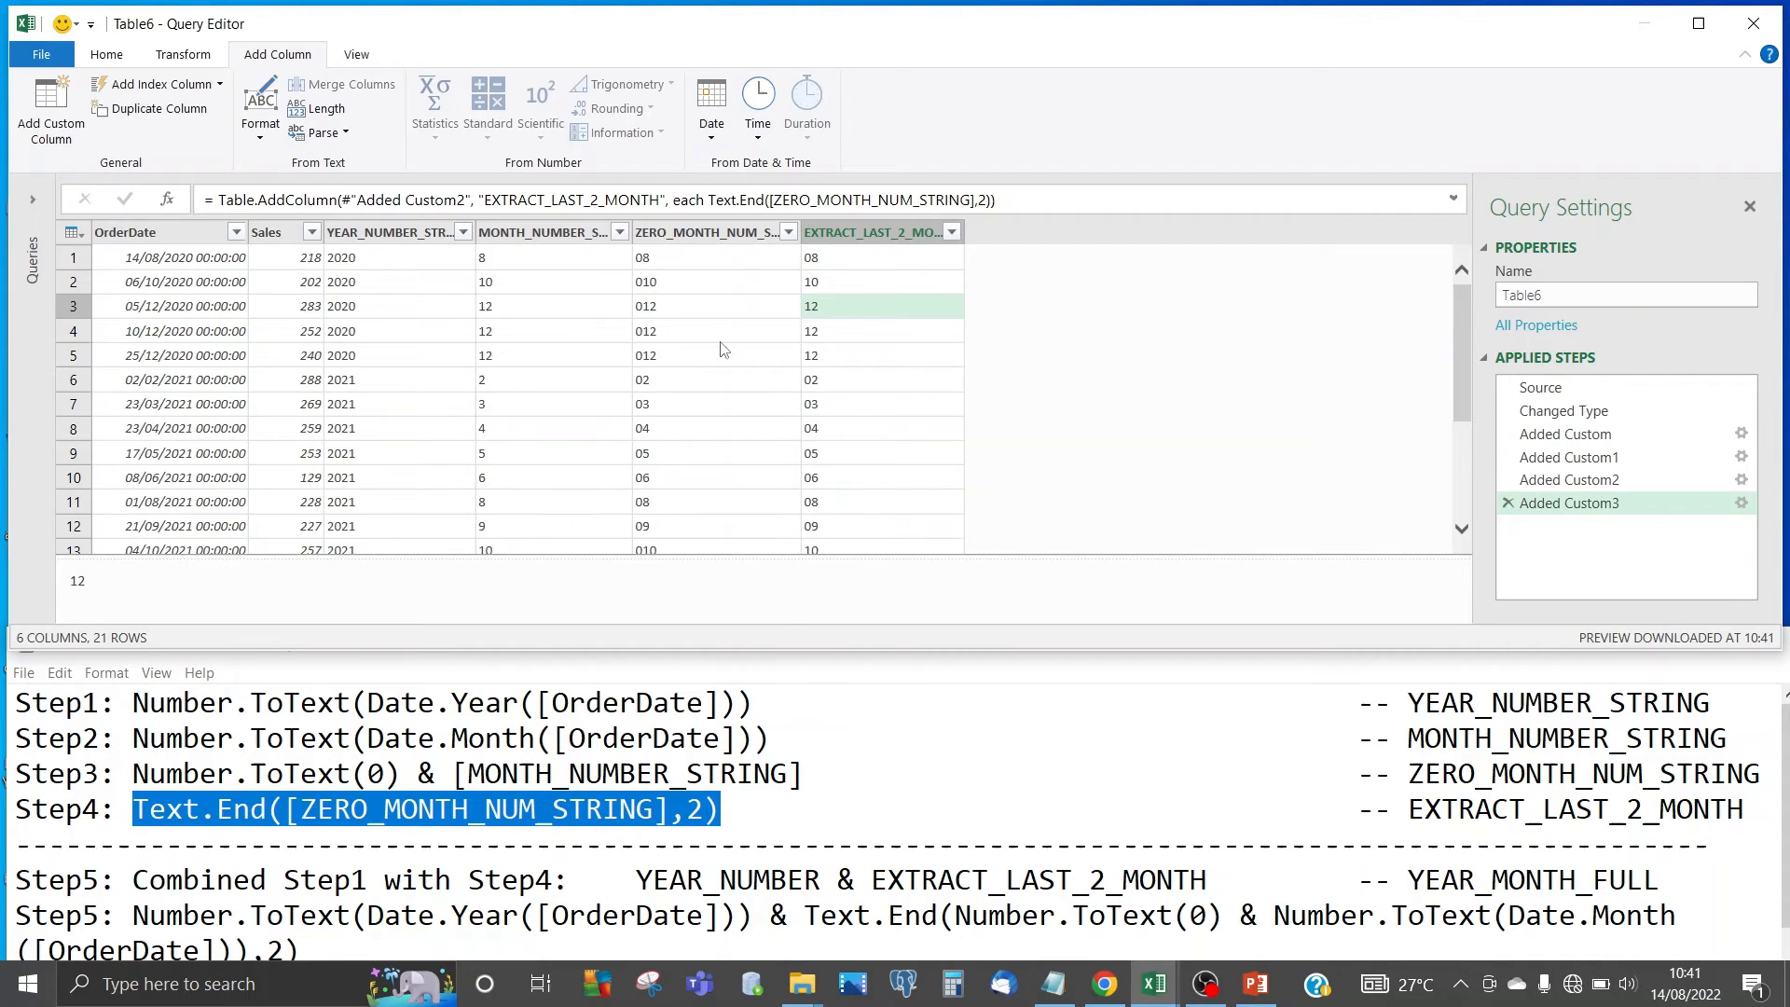
click(675, 311)
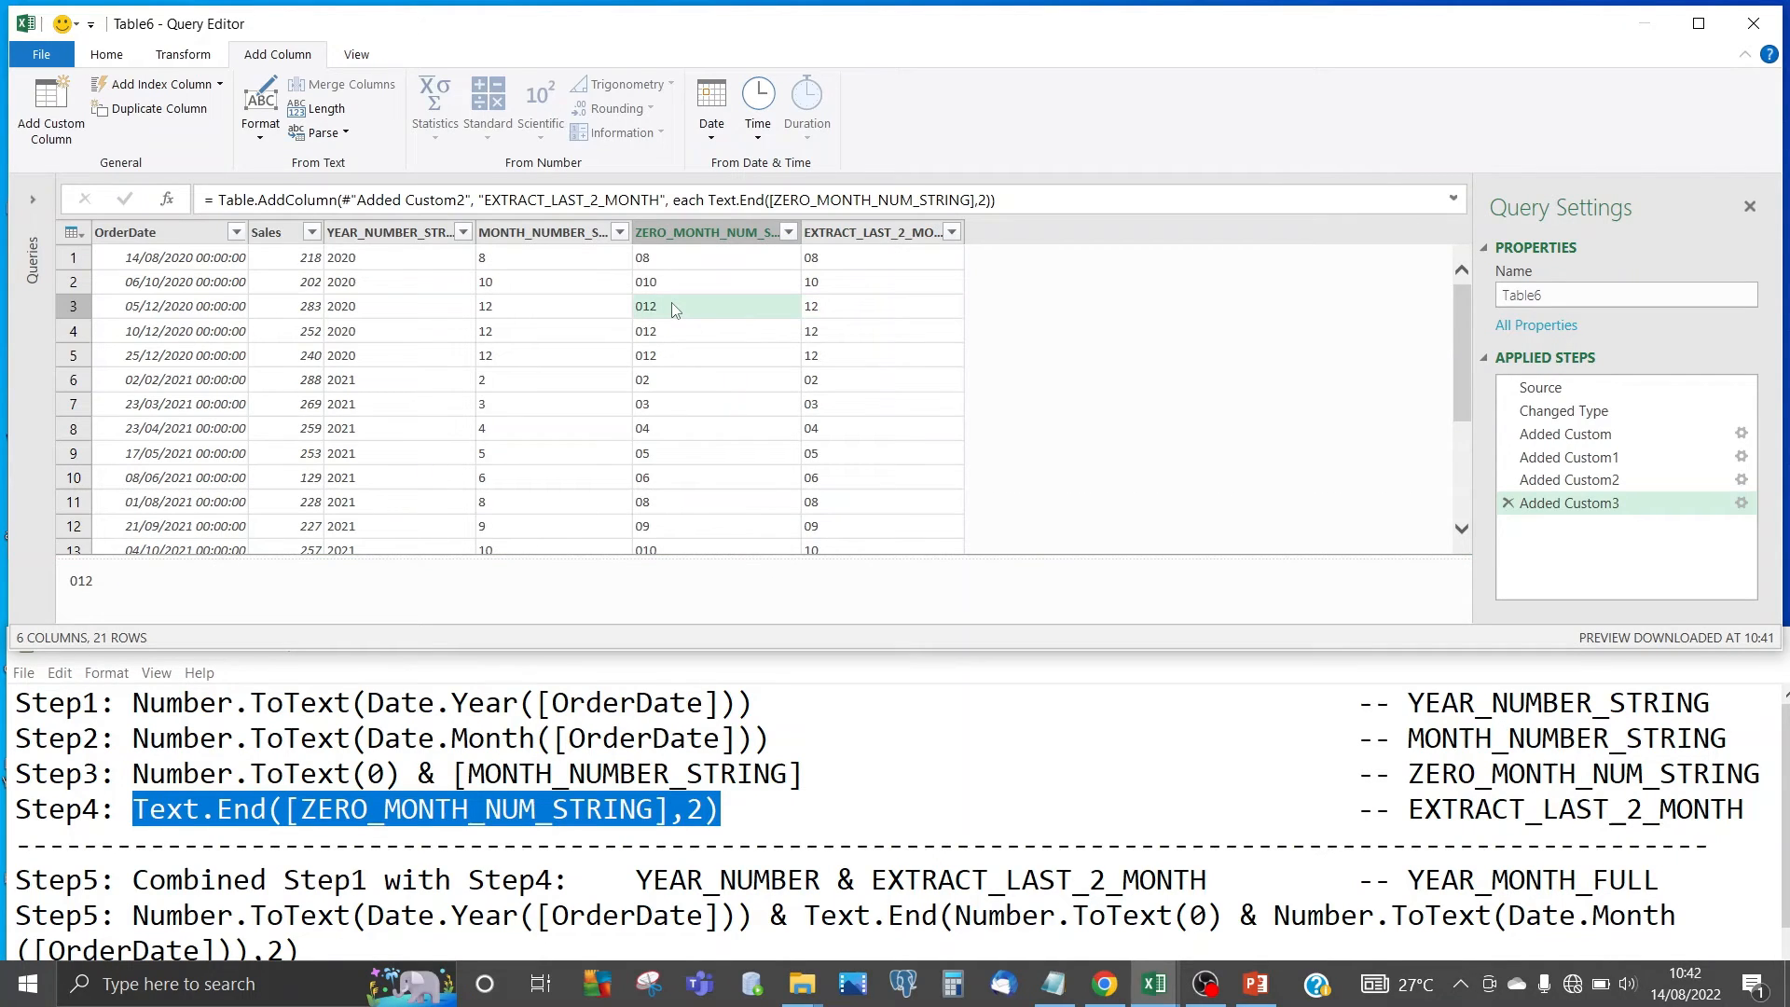
click(841, 310)
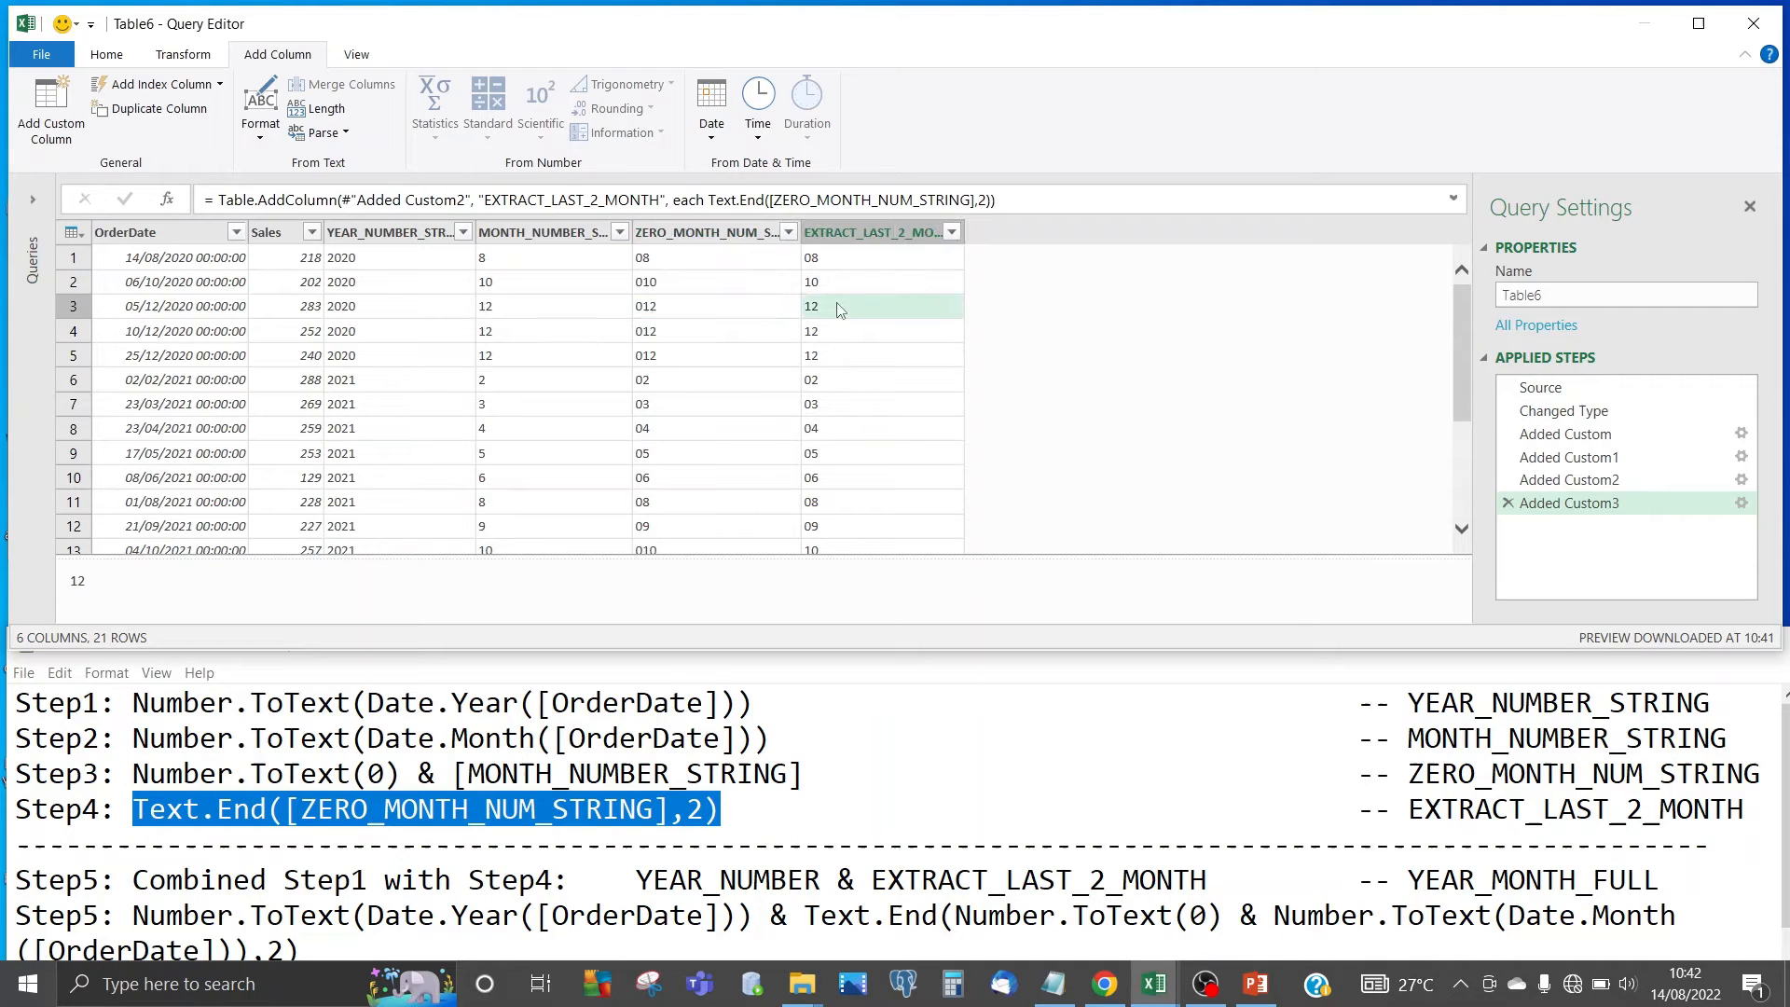
click(666, 384)
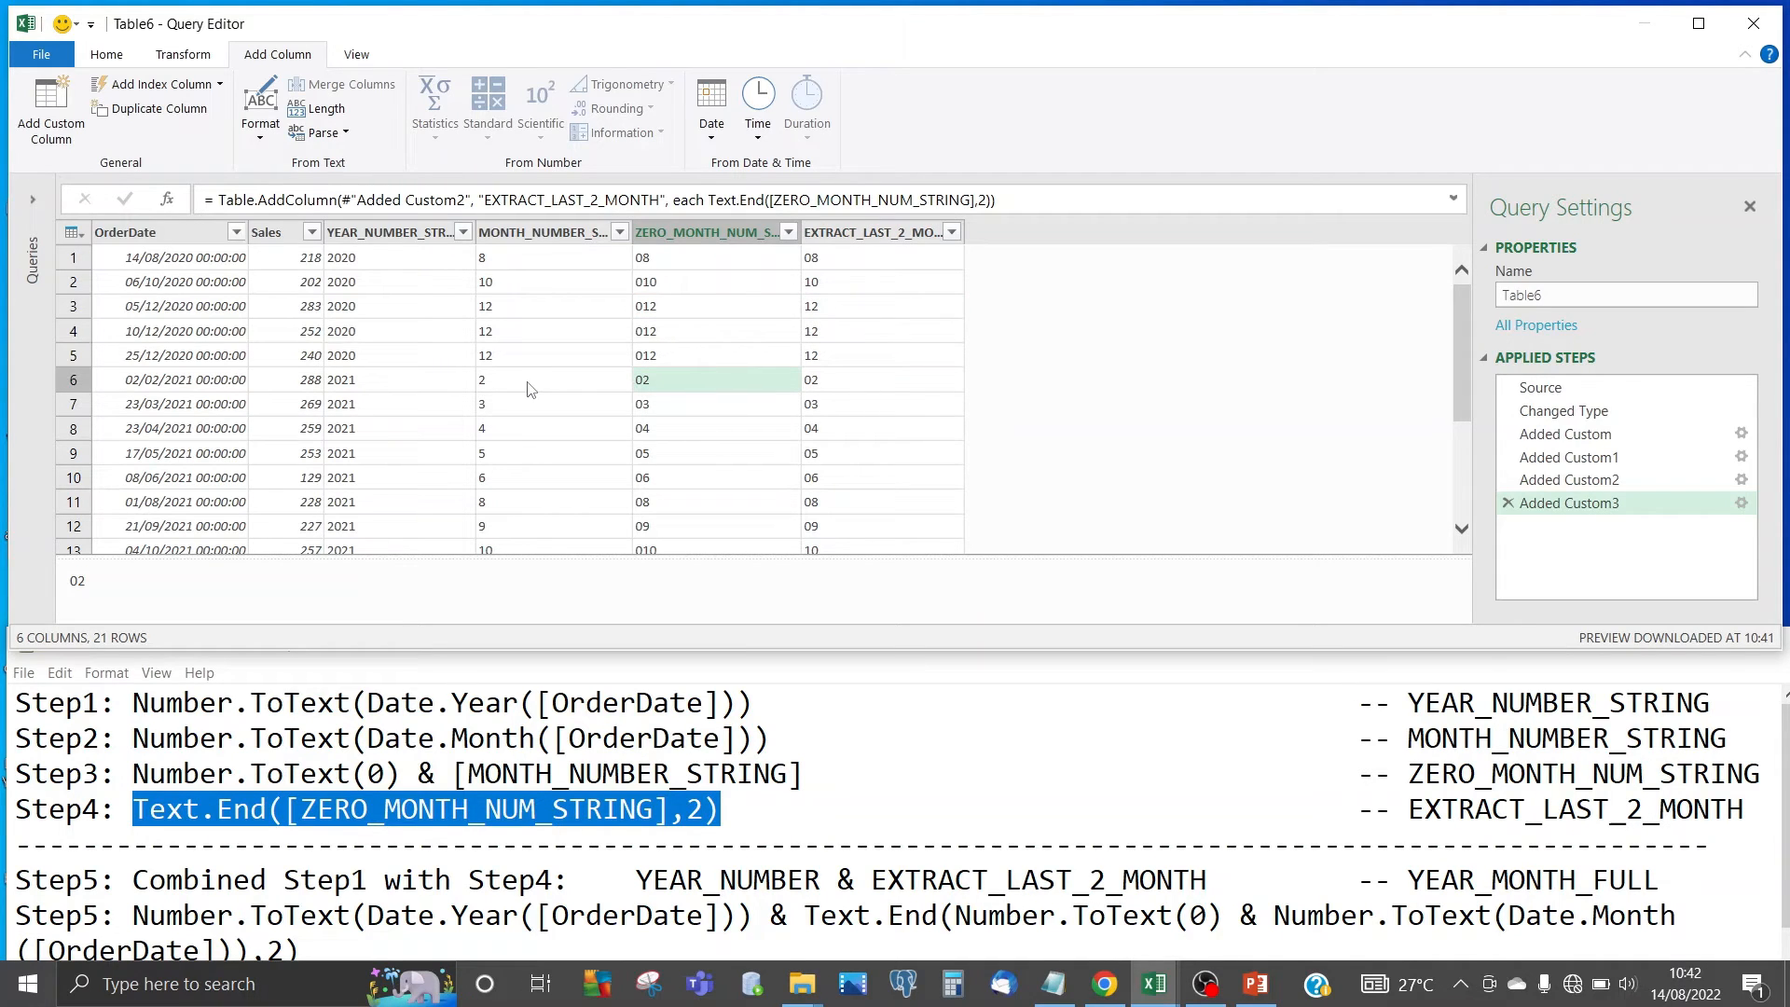
click(810, 386)
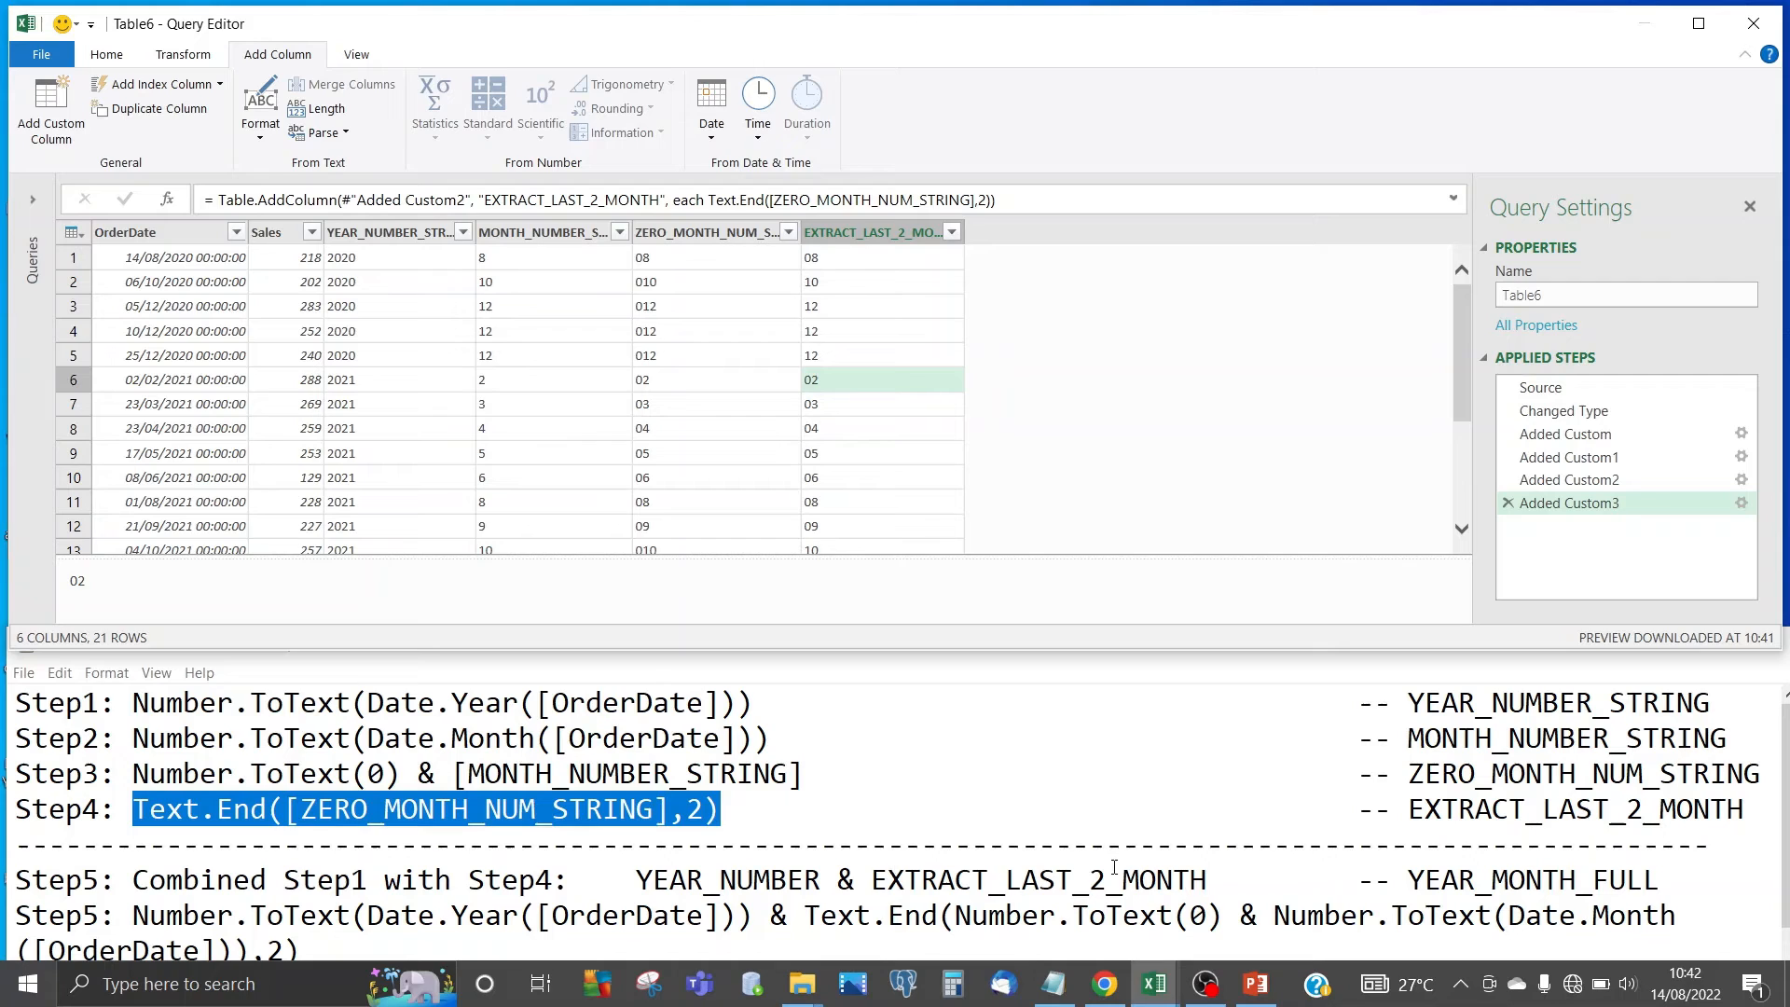
- Start a fifth custom column and name it YEAR_MONTH_FULL, copying the Step5 name from the notes
double_click(1485, 879)
key(ctrl+c)
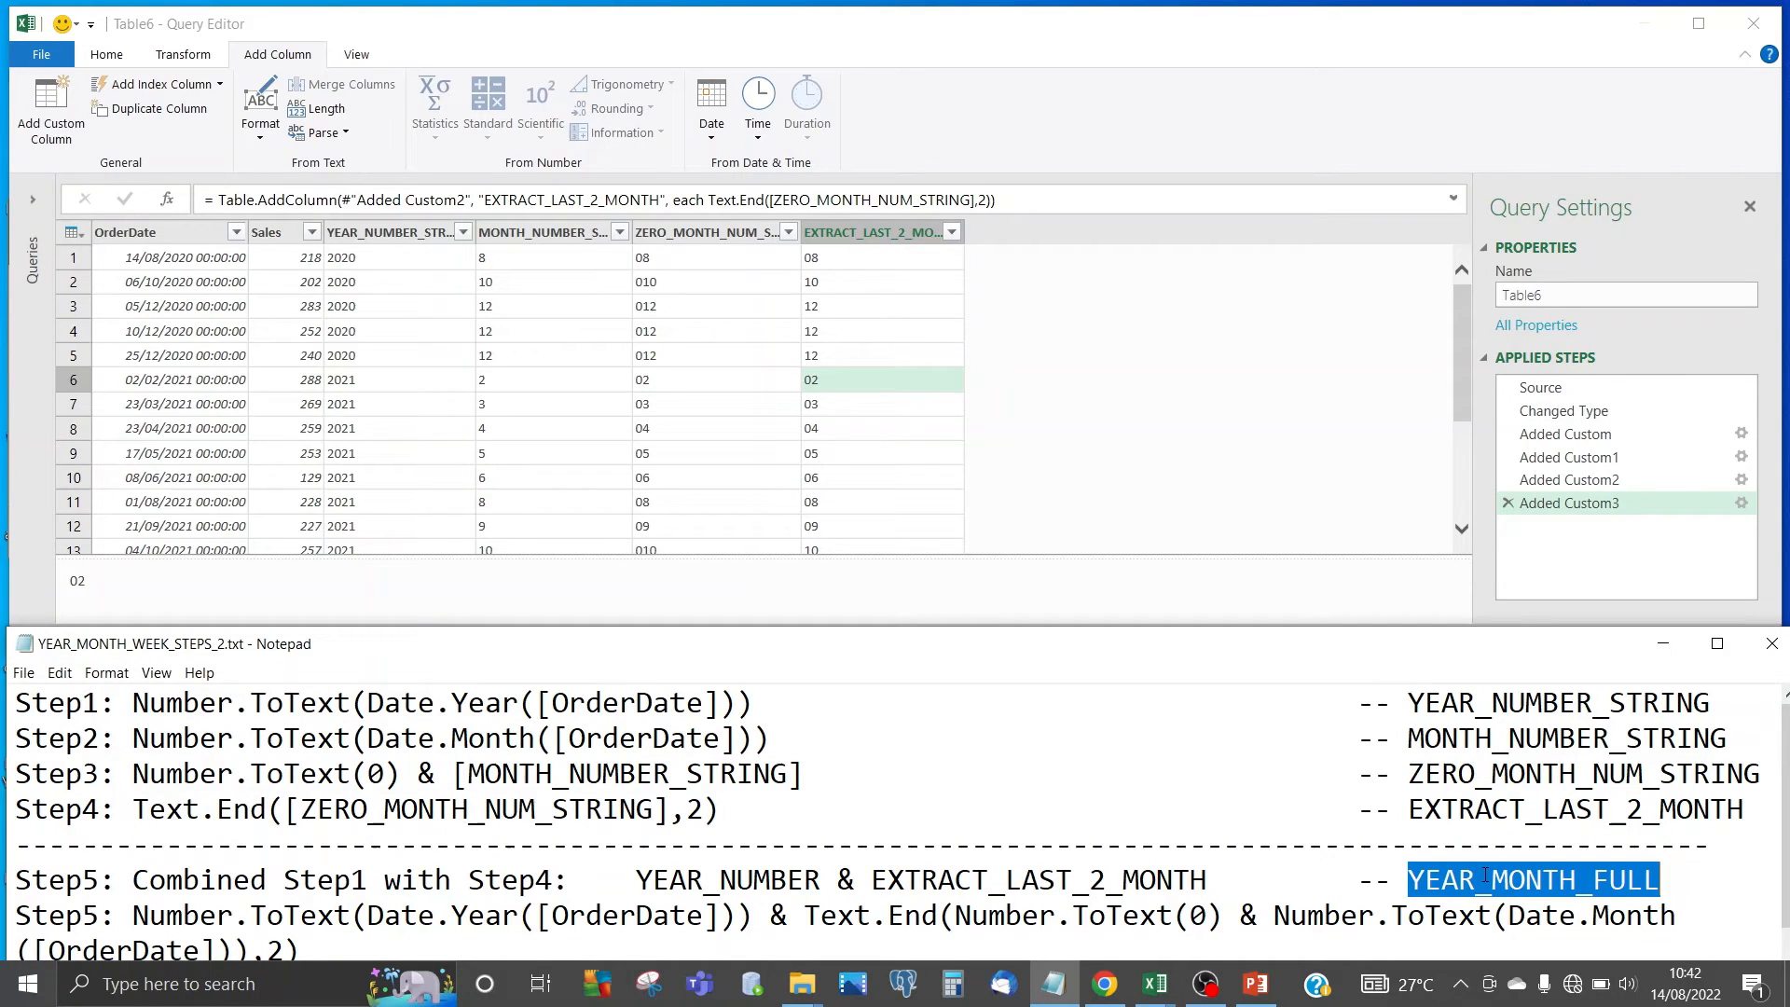
click(68, 124)
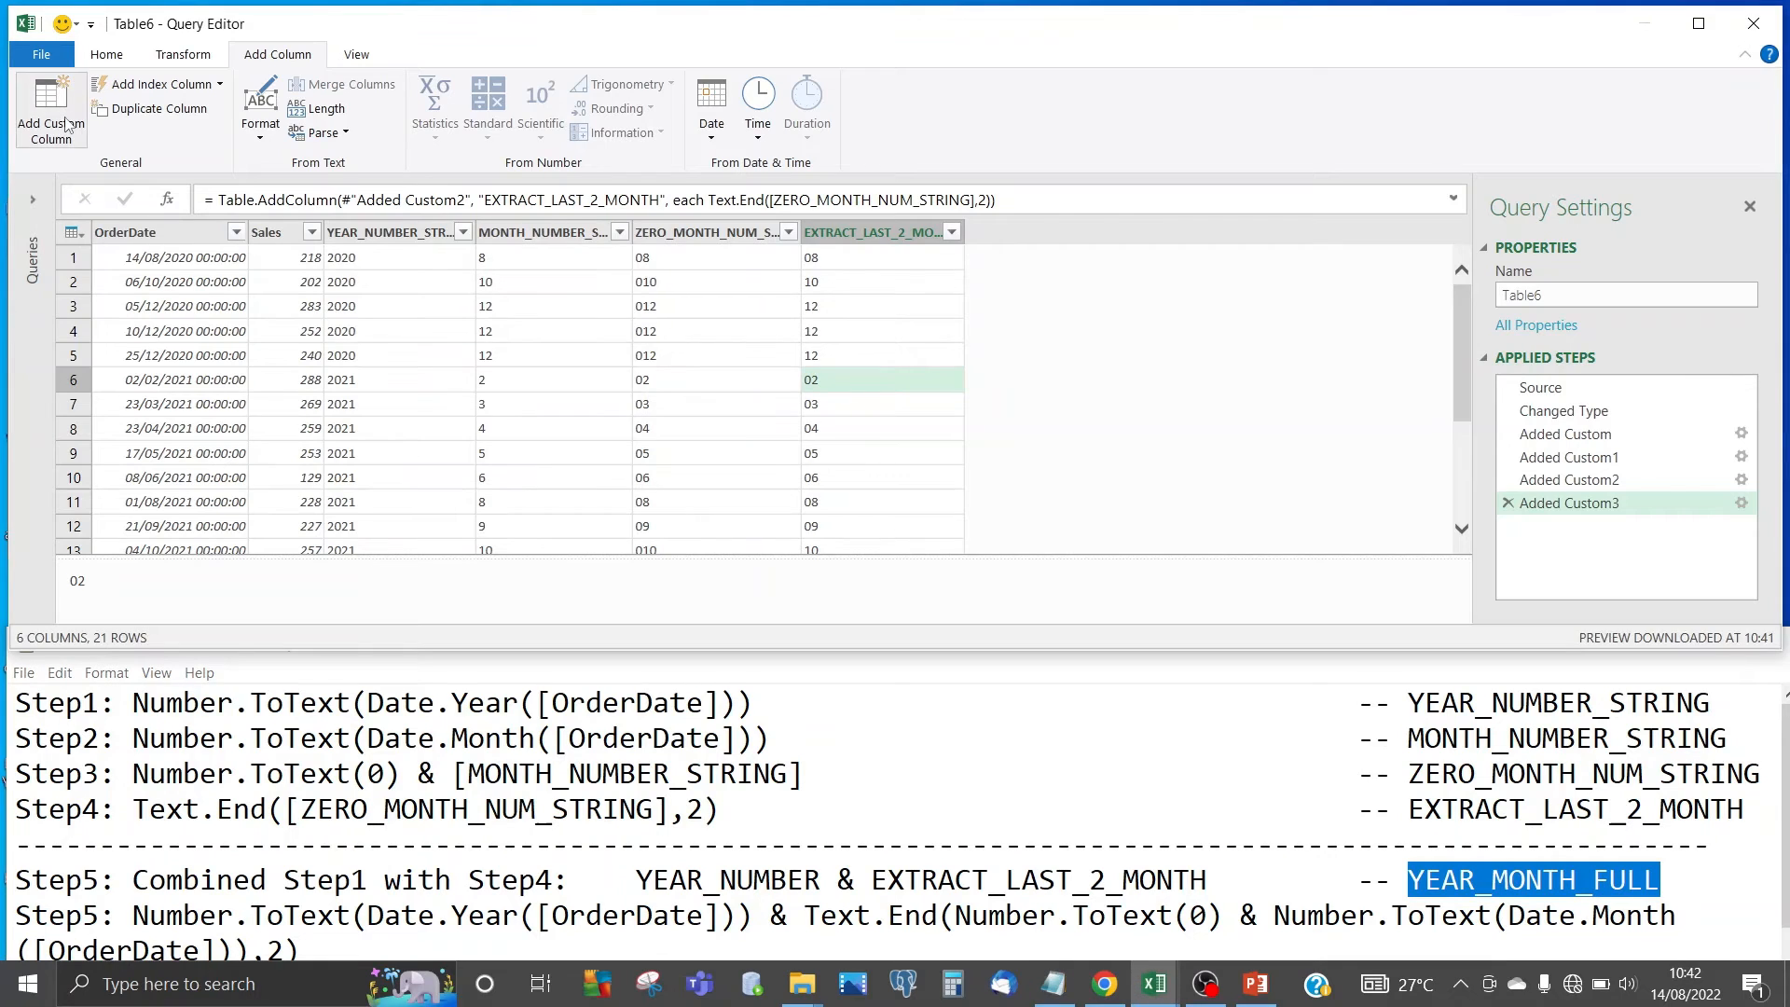
click(67, 124)
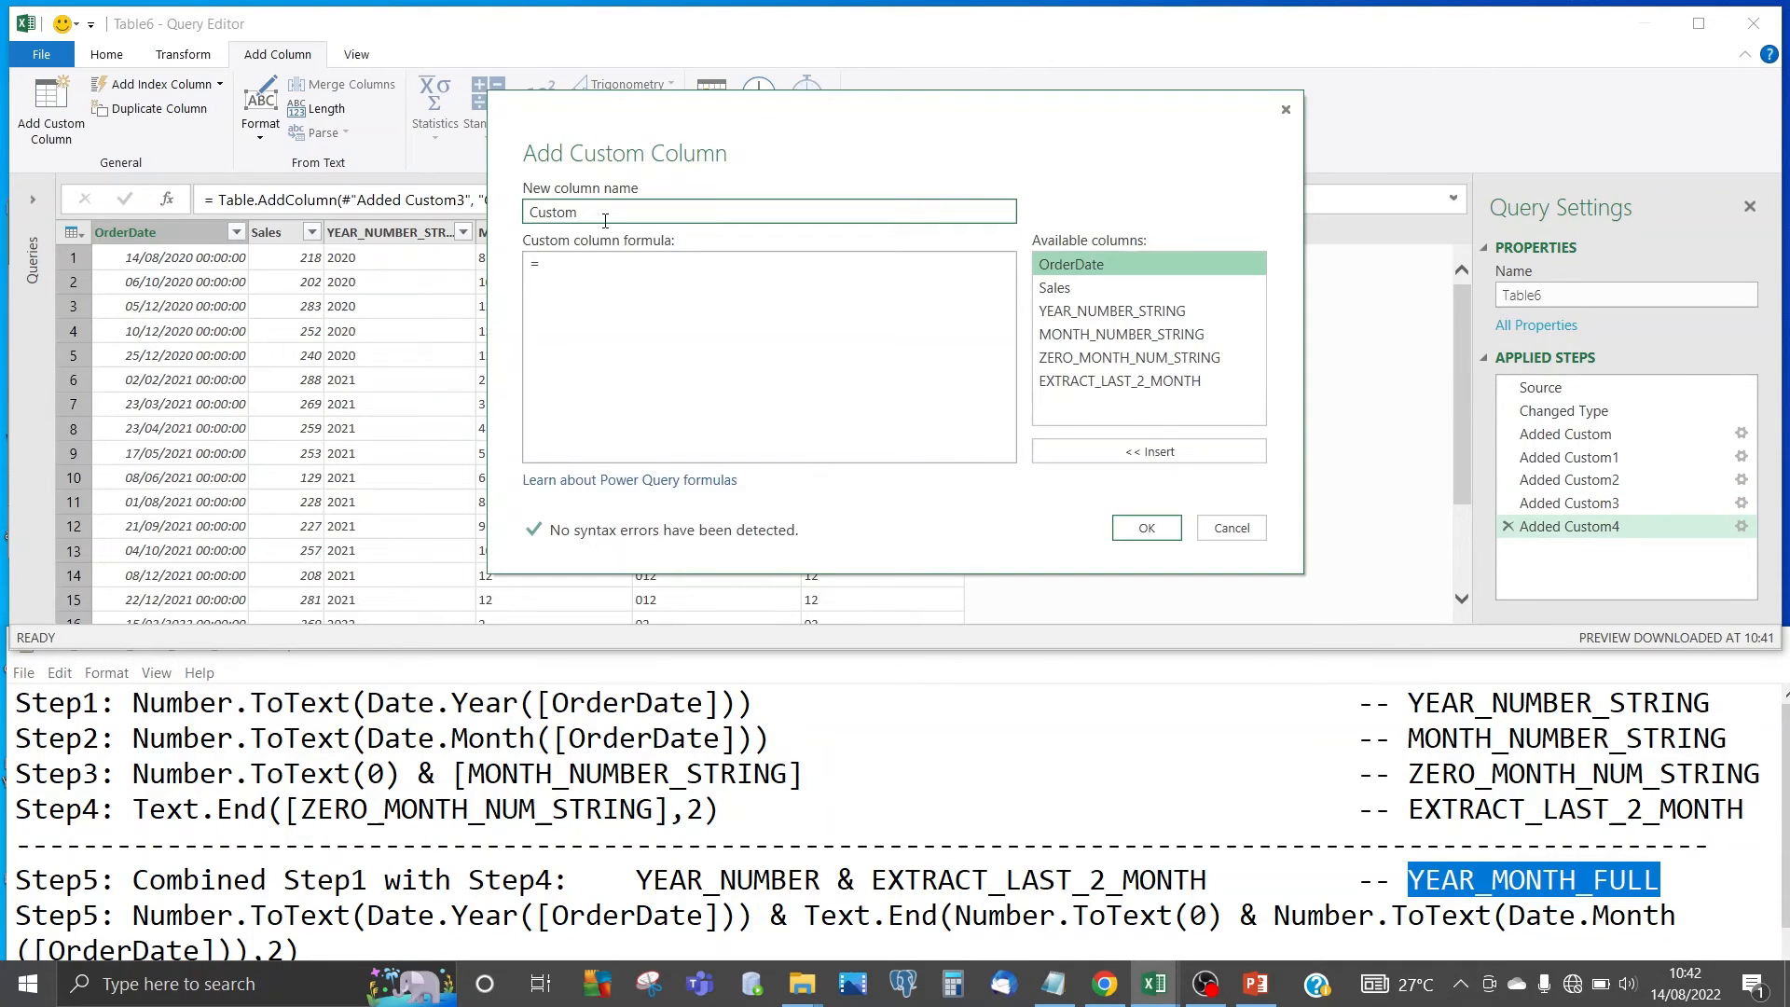
key(ctrl+v)
- Build the formula [YEAR_NUMBER_STRING] & [EXTRACT_LAST_2_MONTH] from the available columns and create the column
click(562, 257)
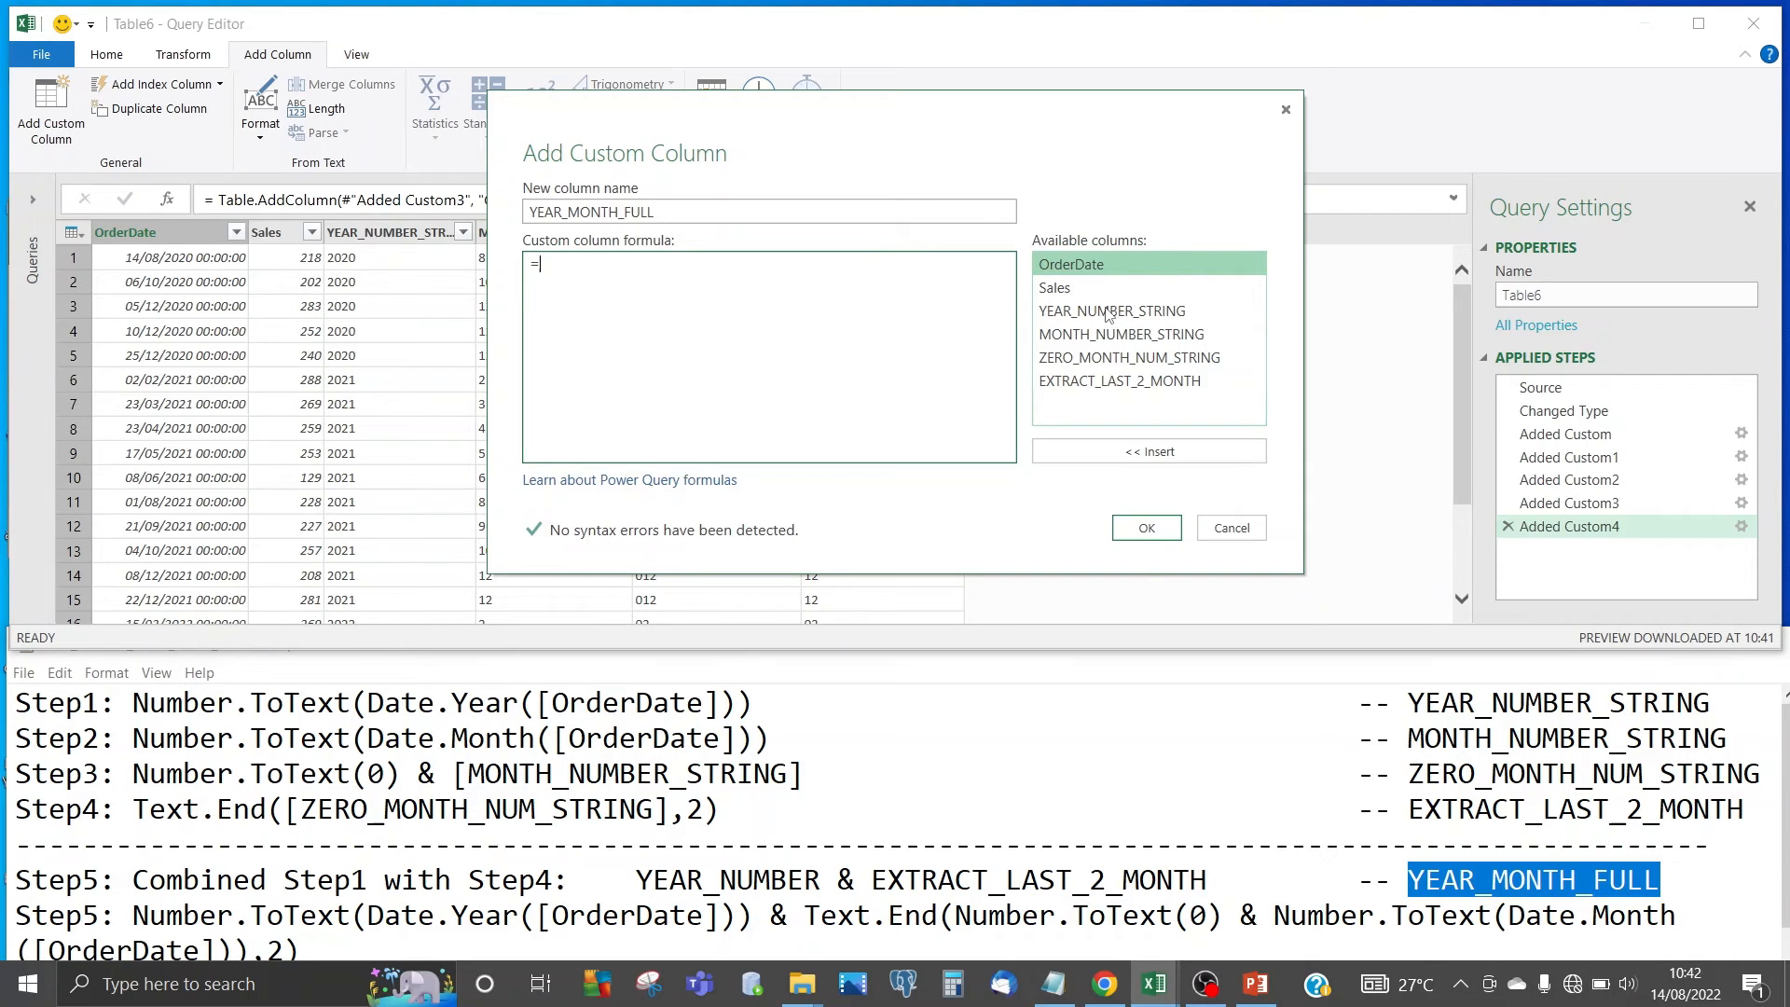
double_click(1107, 310)
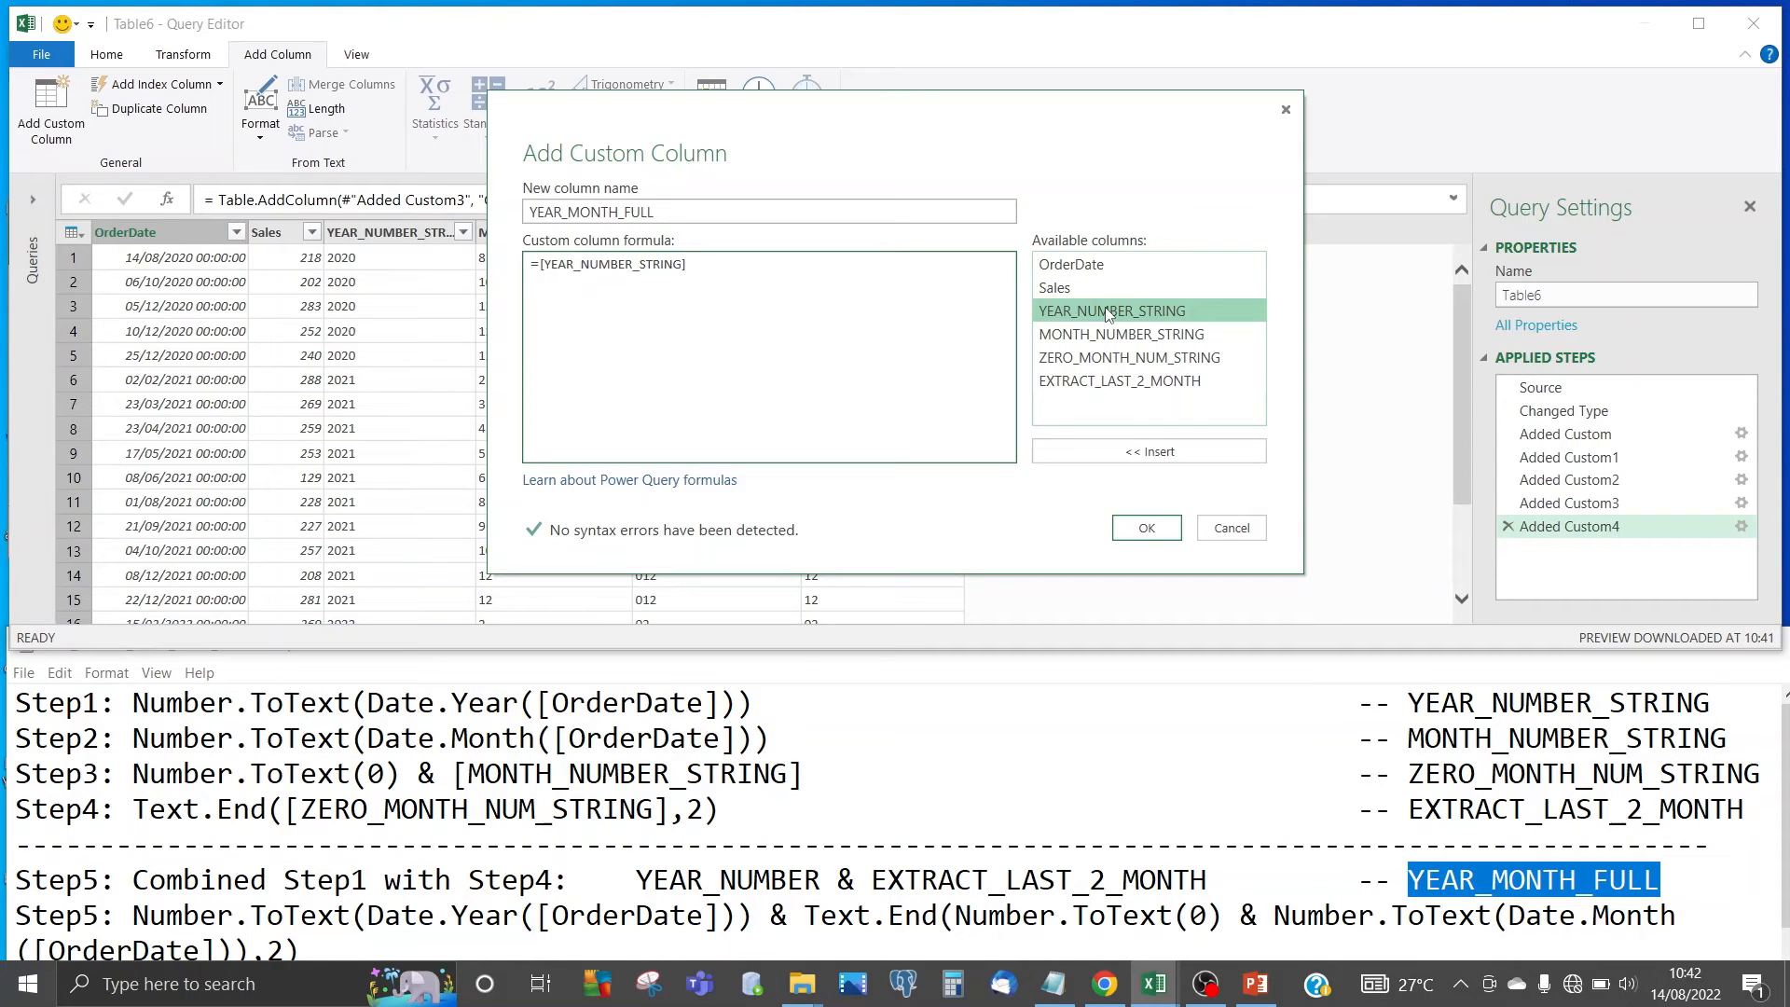
text(&)
double_click(1116, 382)
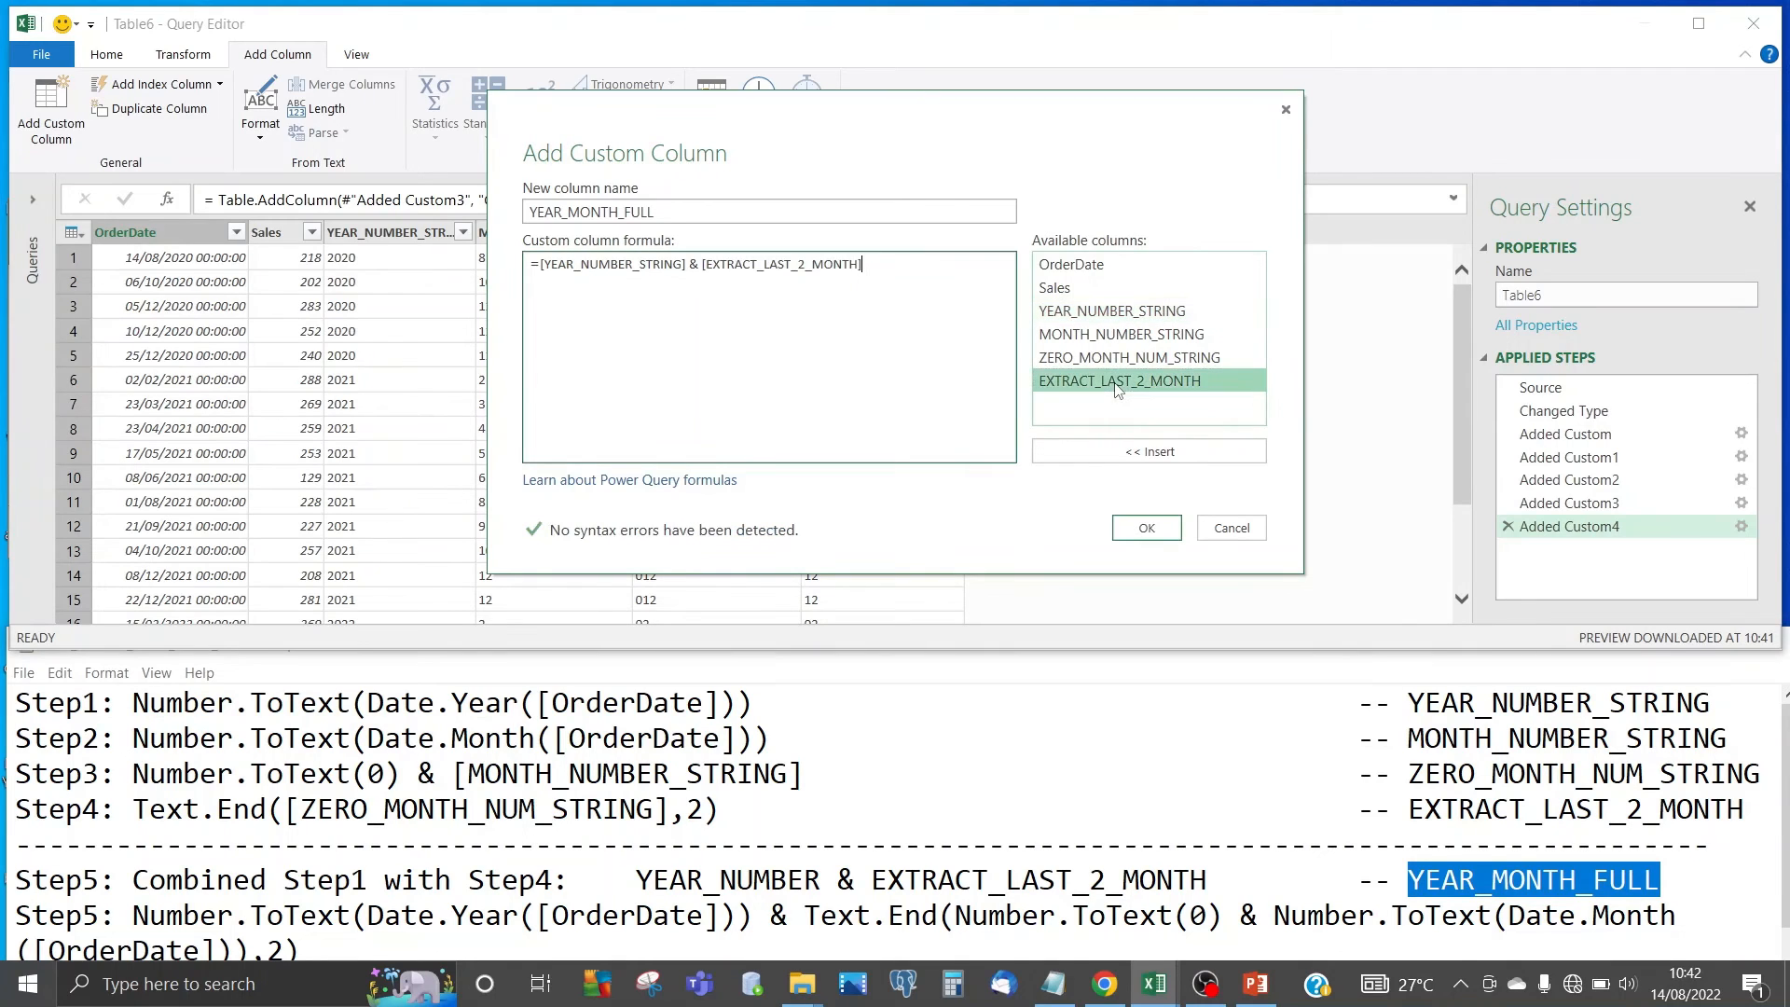
click(1147, 528)
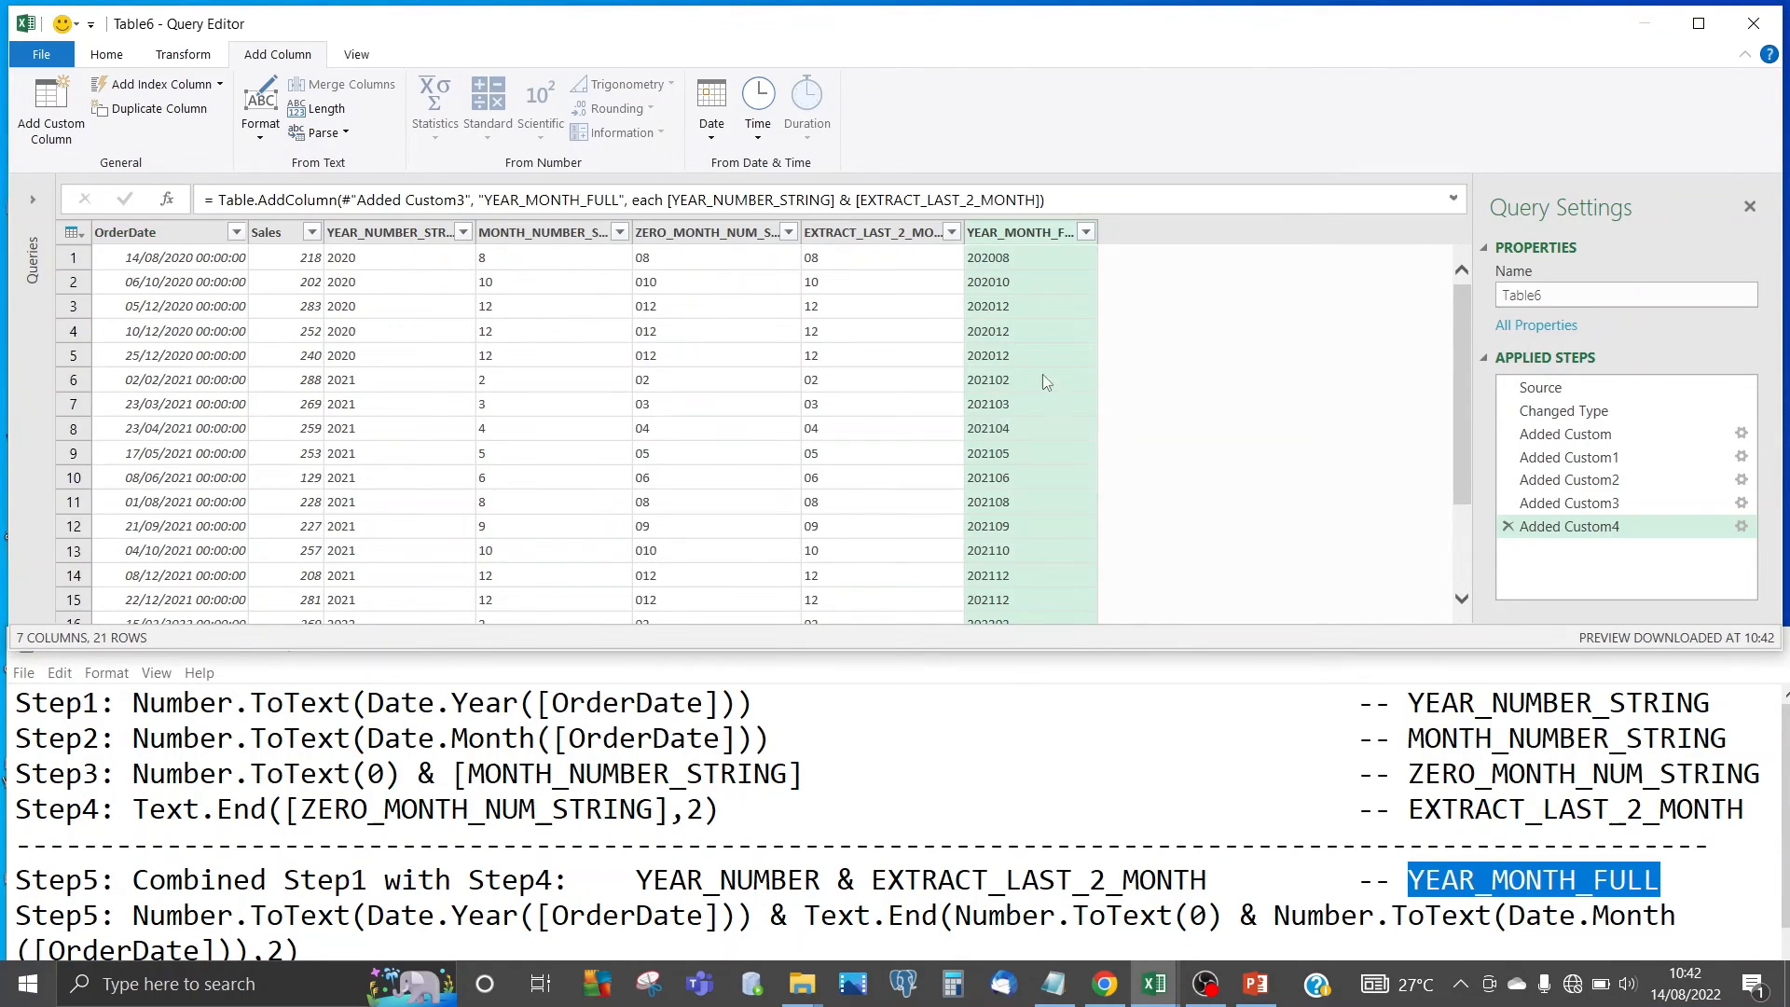
- Examine the YEAR_MONTH_FULL values in rows 3, 6, 9 and 11, comparing row 6 with its MONTH_NUMBER_STRING value
click(1011, 314)
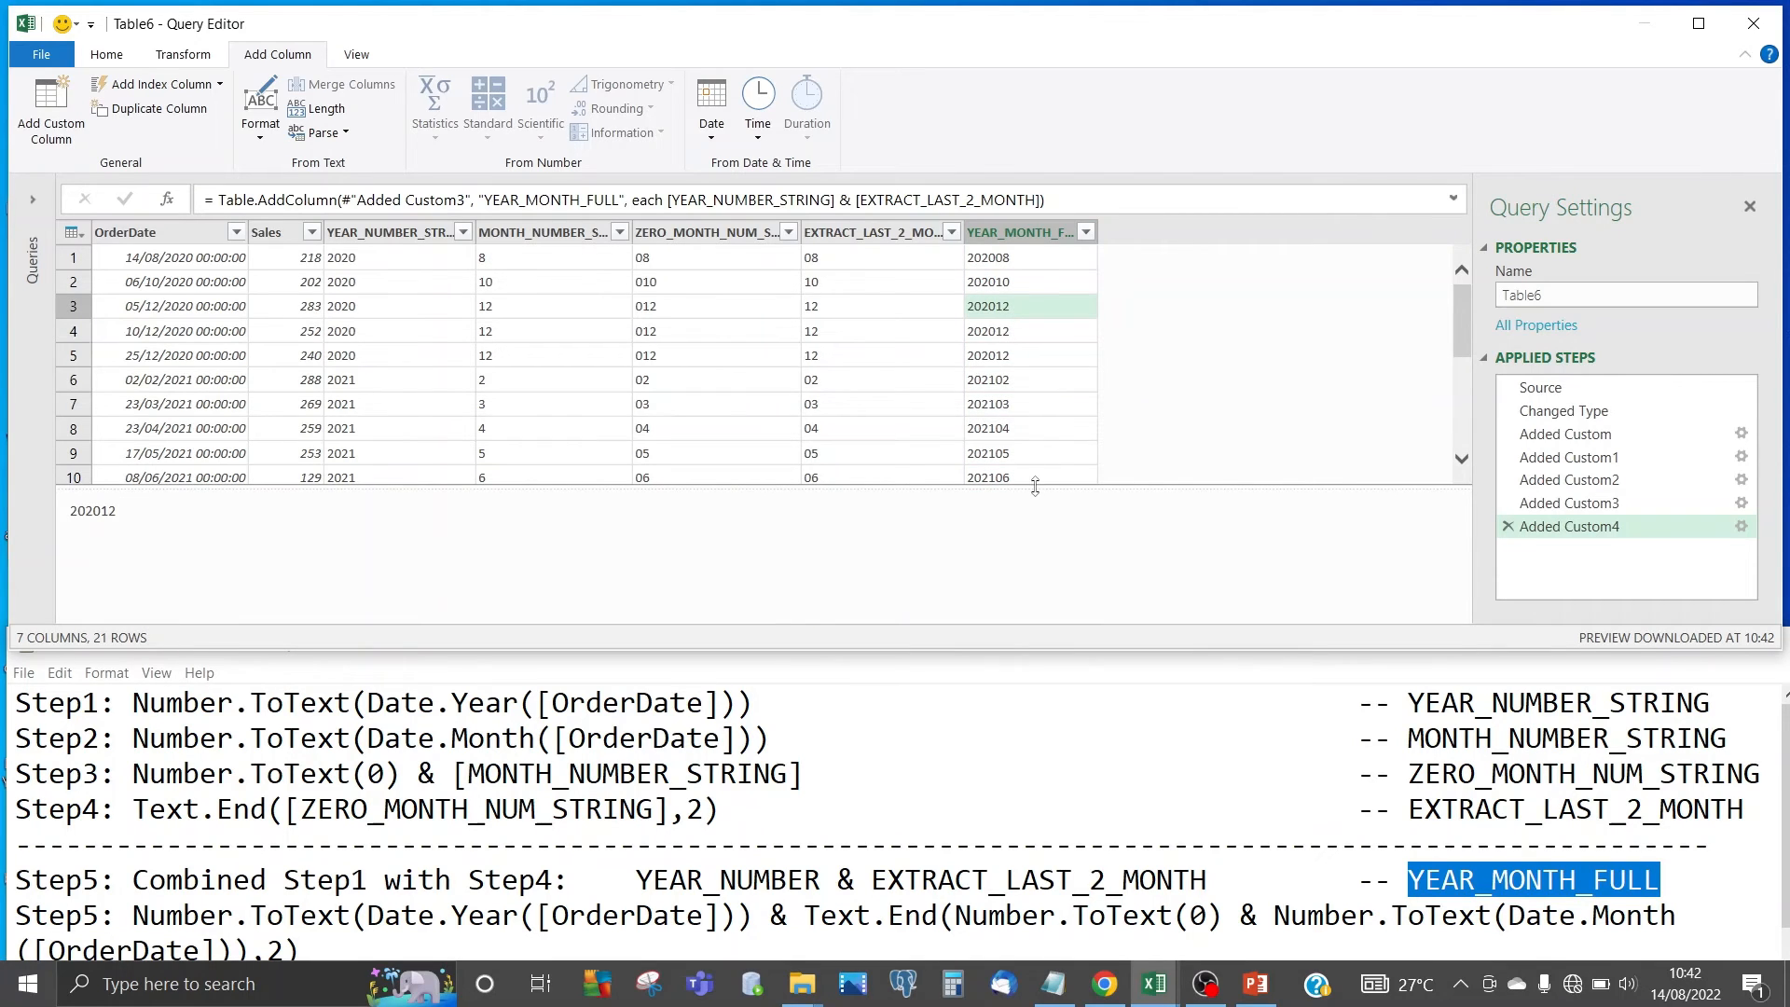
drag(1046, 566, 1044, 557)
click(1017, 383)
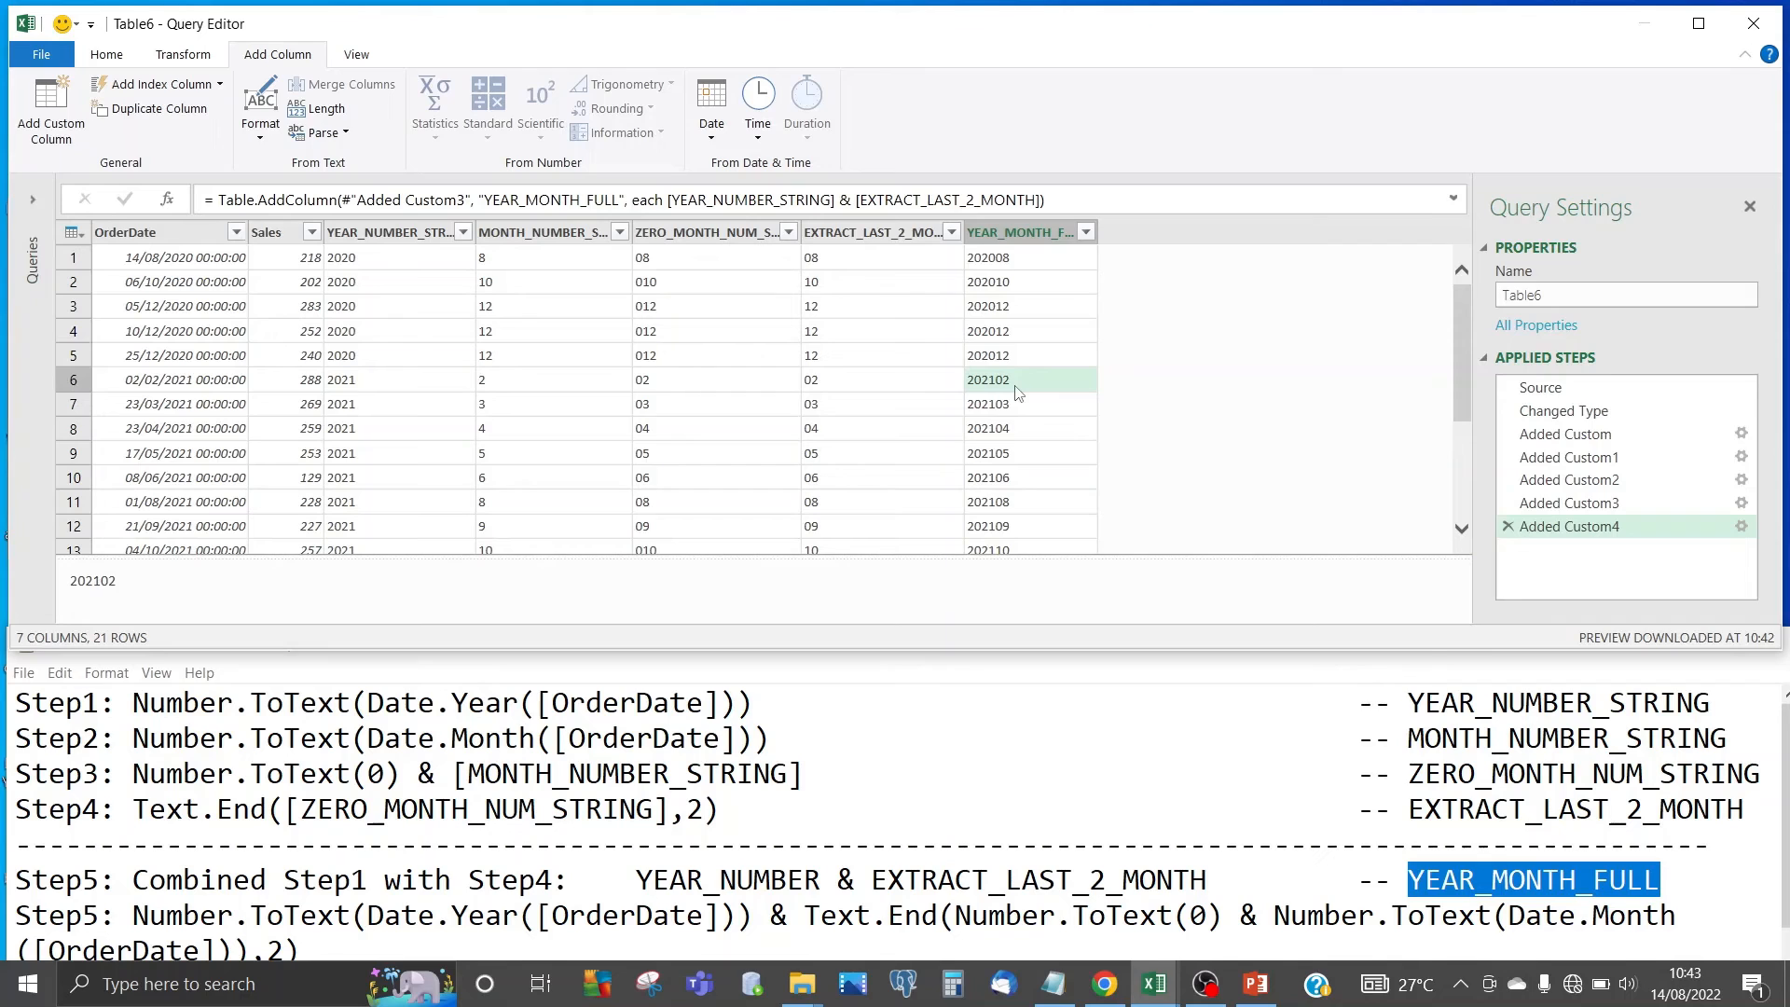
scroll(1018, 392, down, 1)
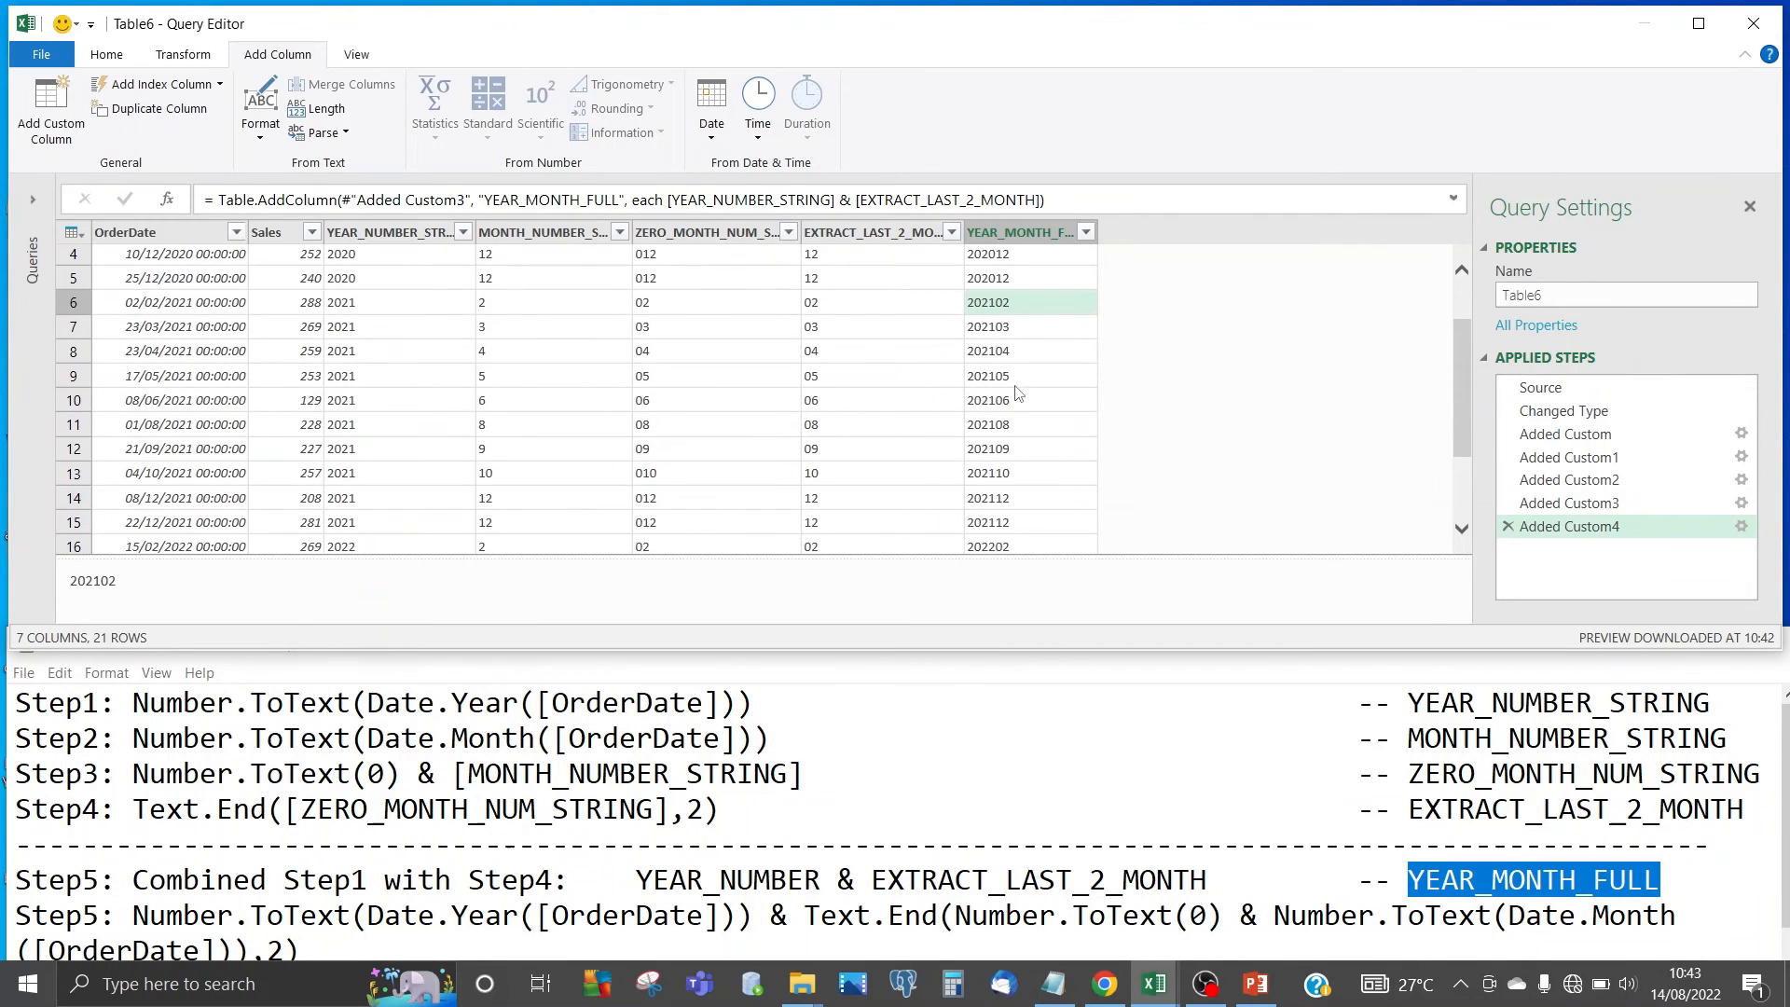
click(550, 302)
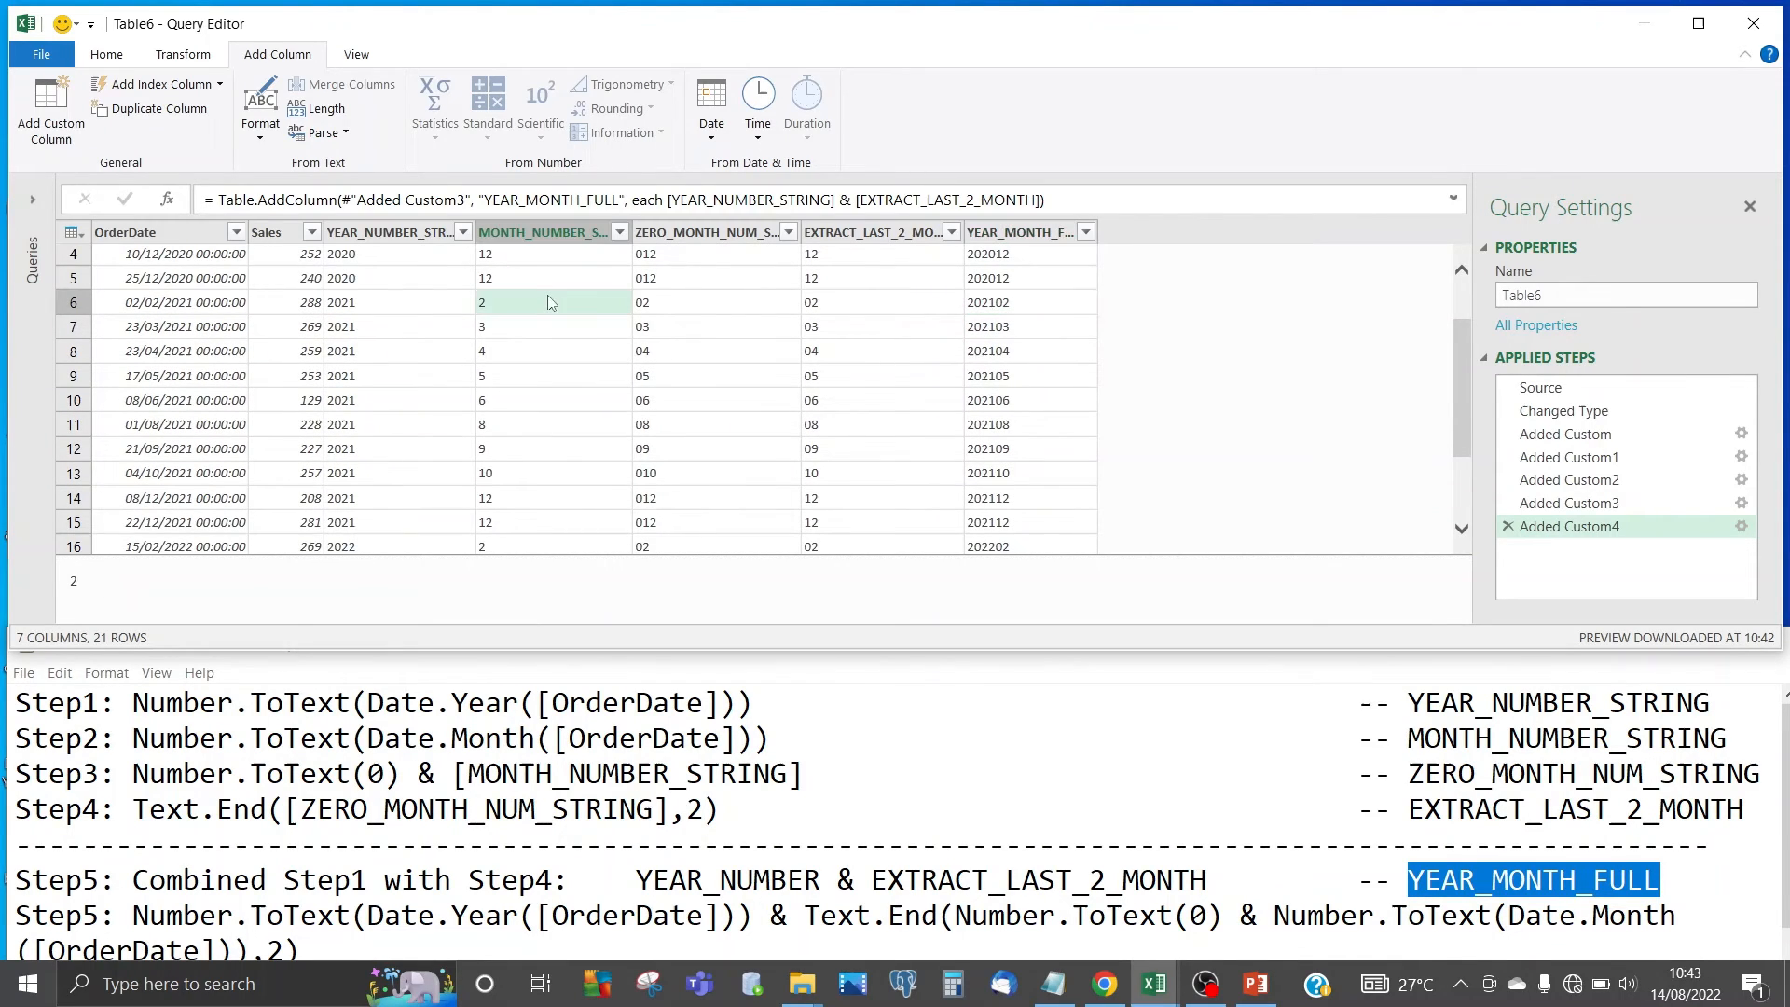
click(1020, 310)
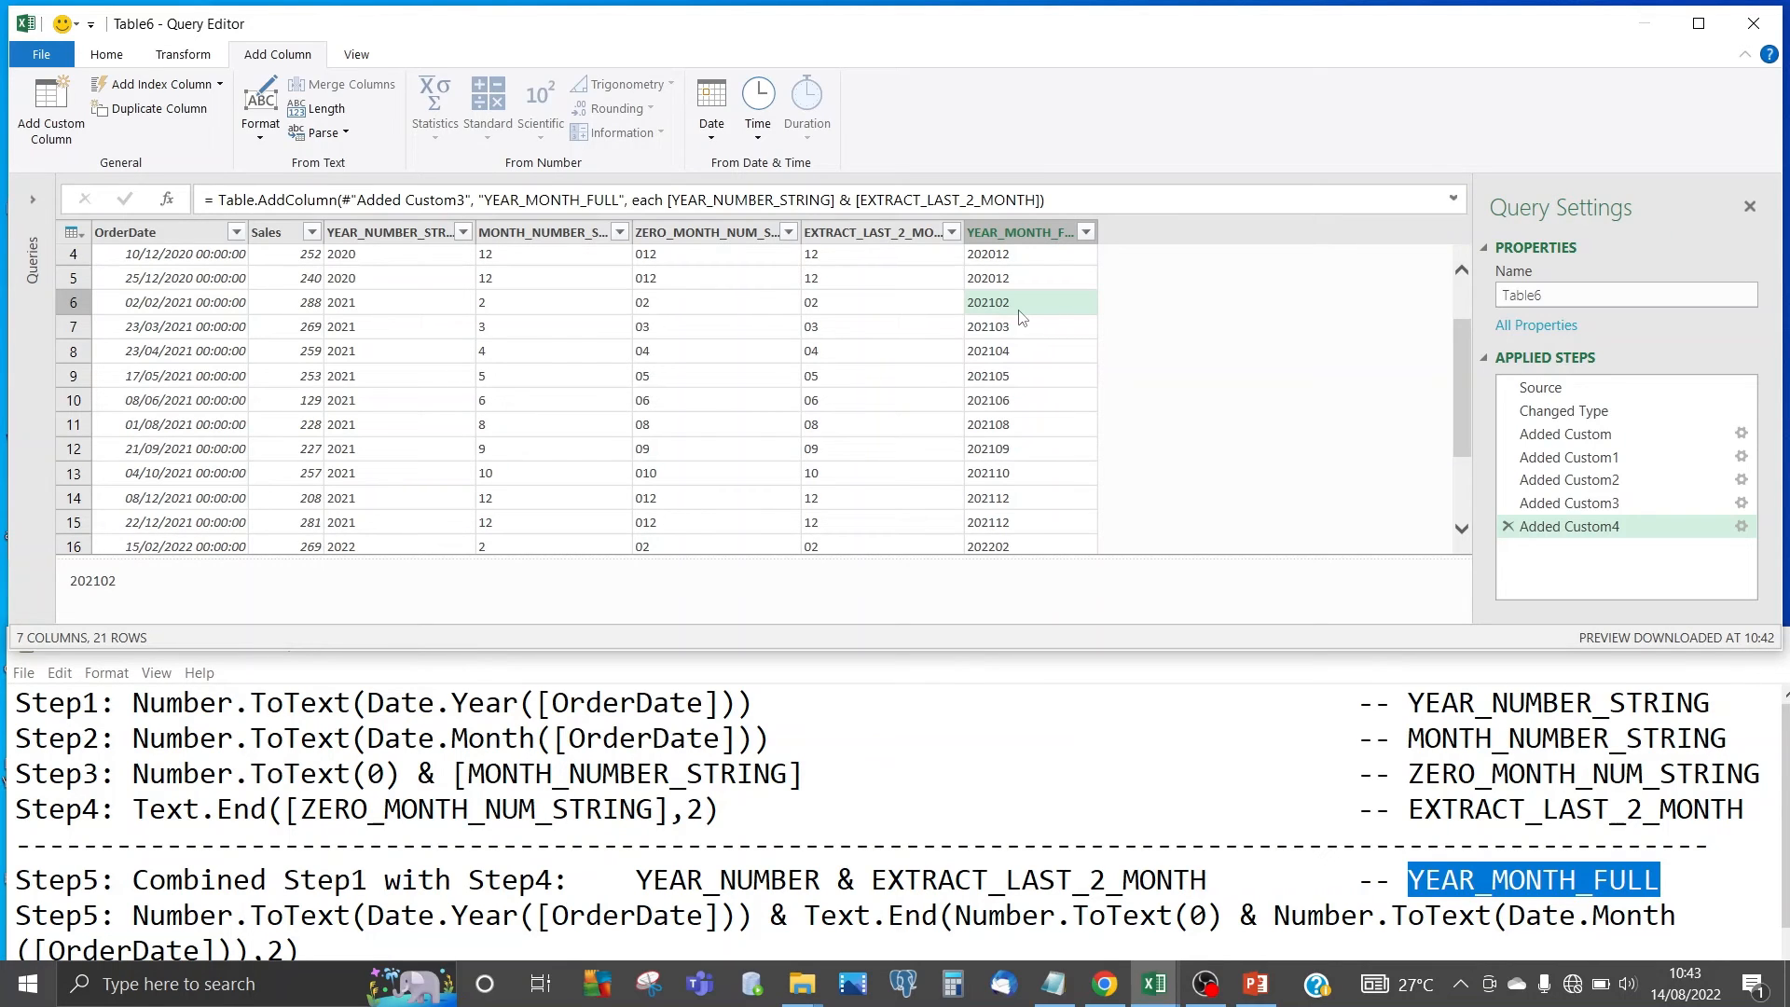
click(1008, 383)
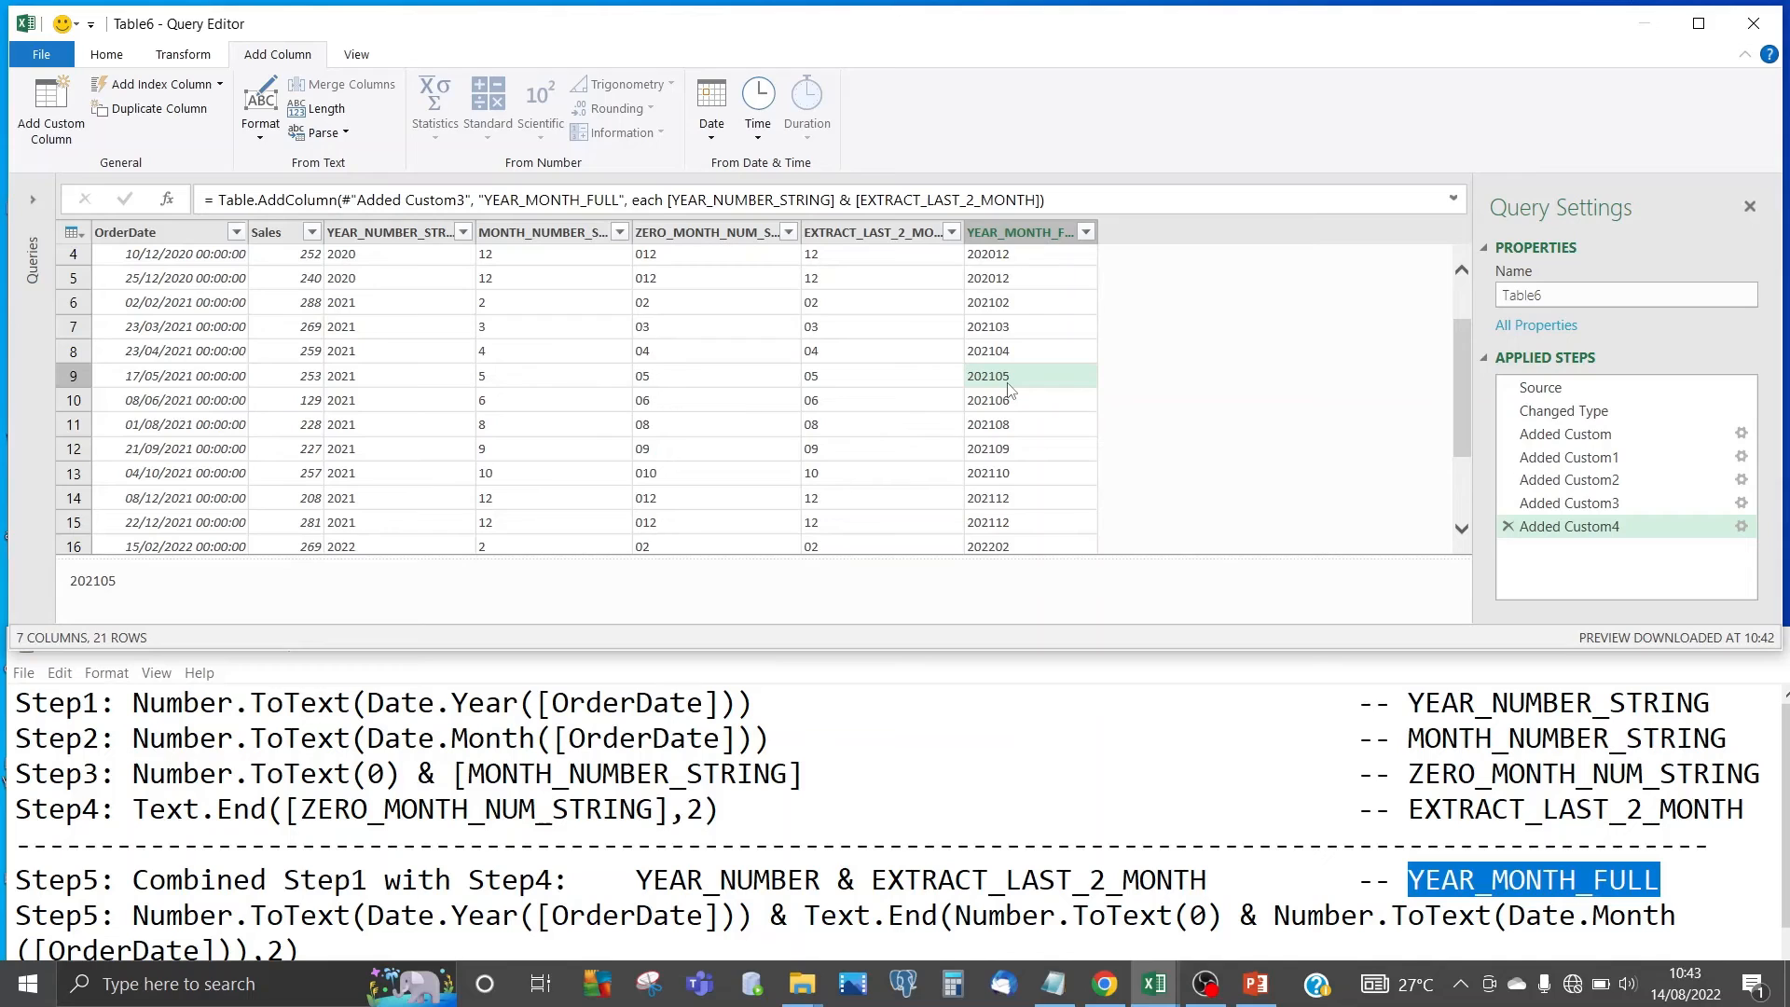
click(1007, 430)
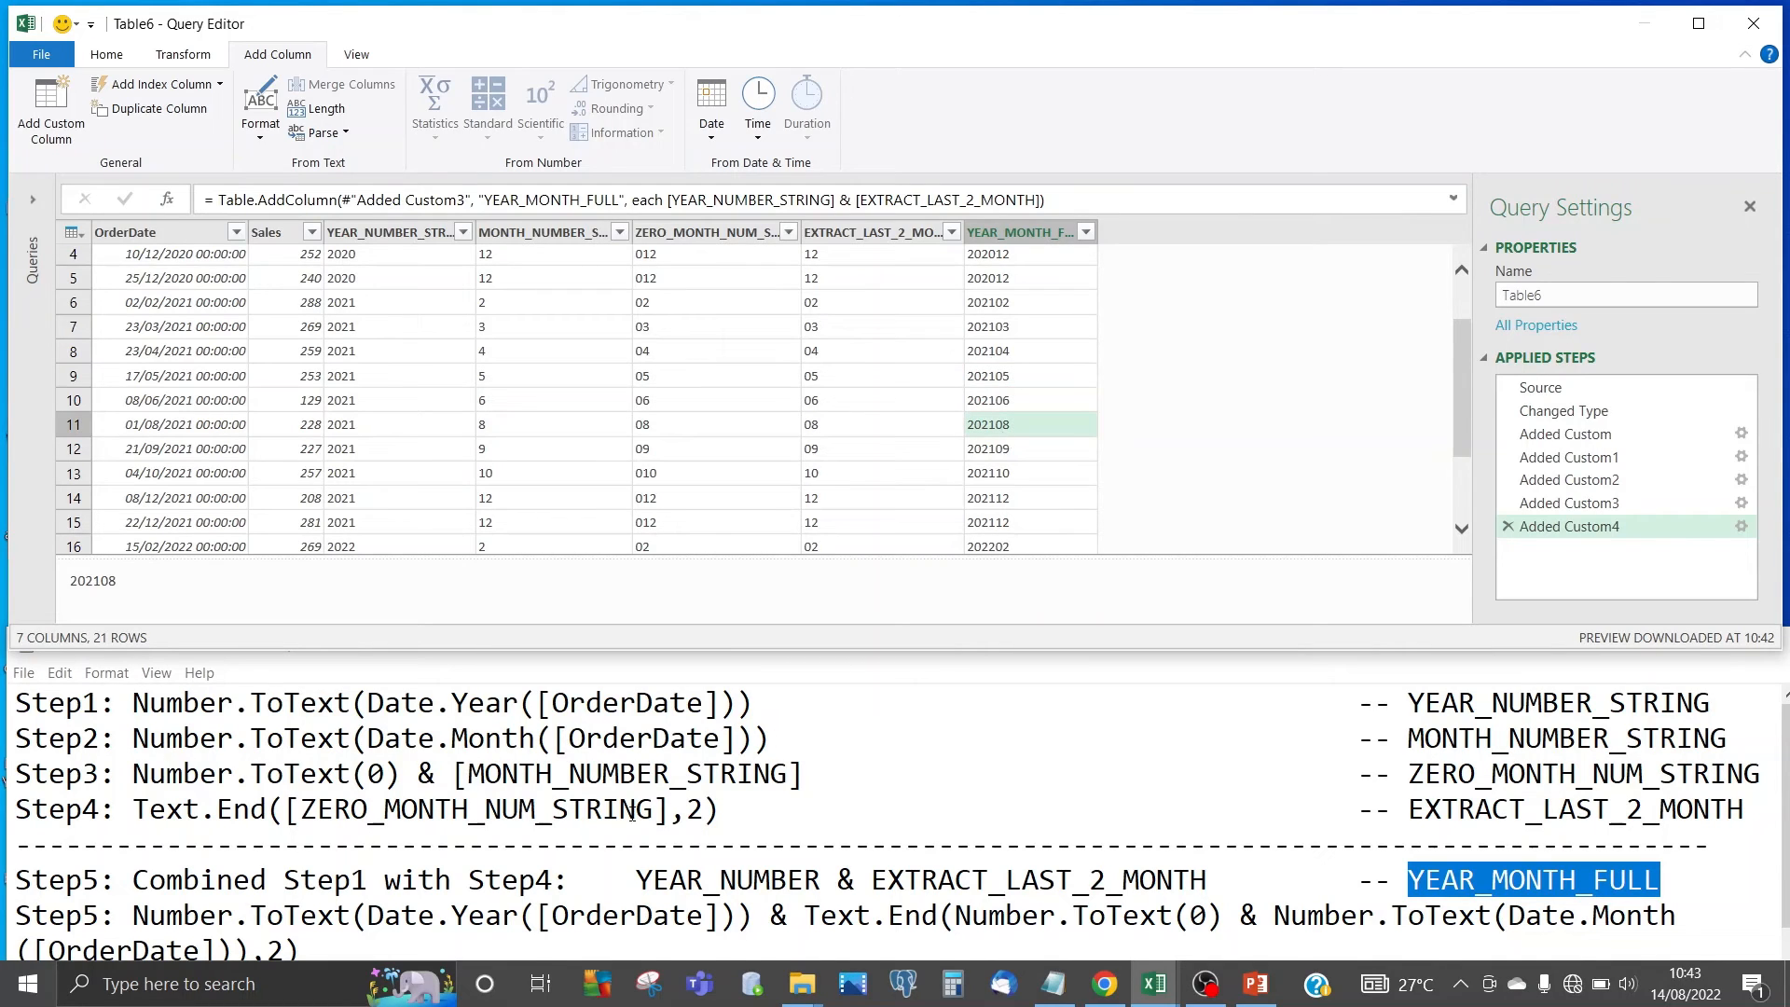
- Copy the complete nested Step5 formula, which works directly from OrderDate, from the notes
click(527, 887)
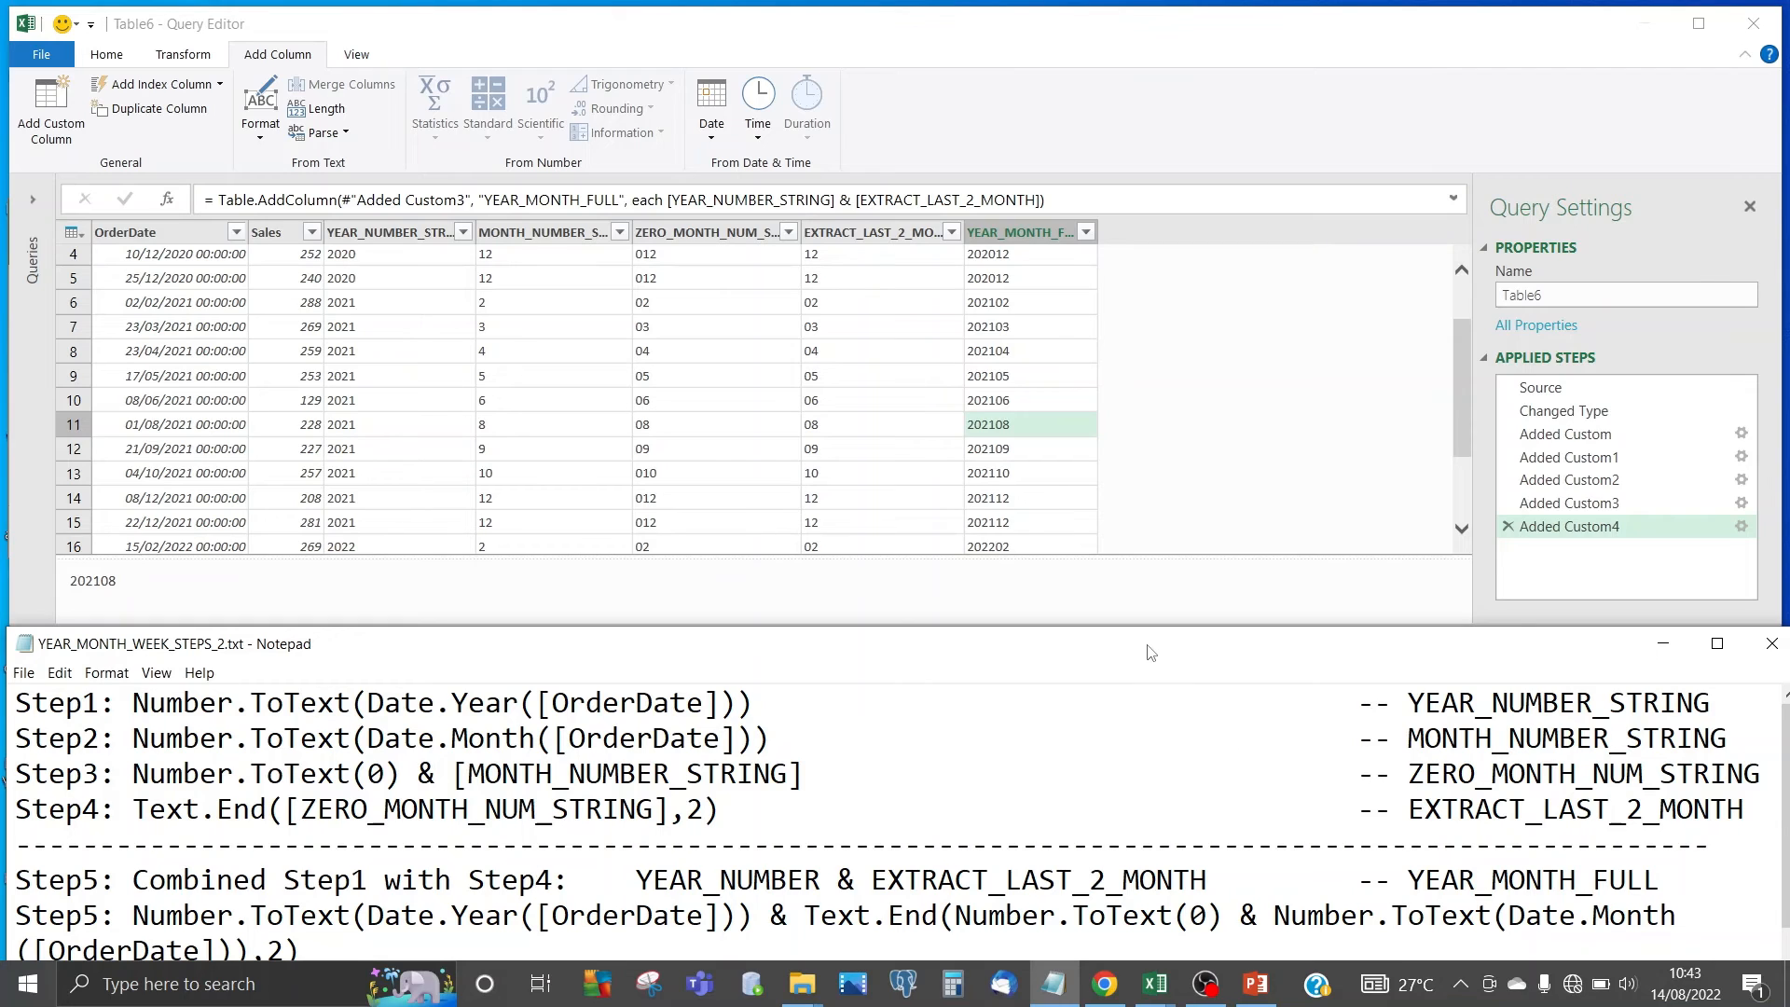
drag(1152, 652, 1132, 592)
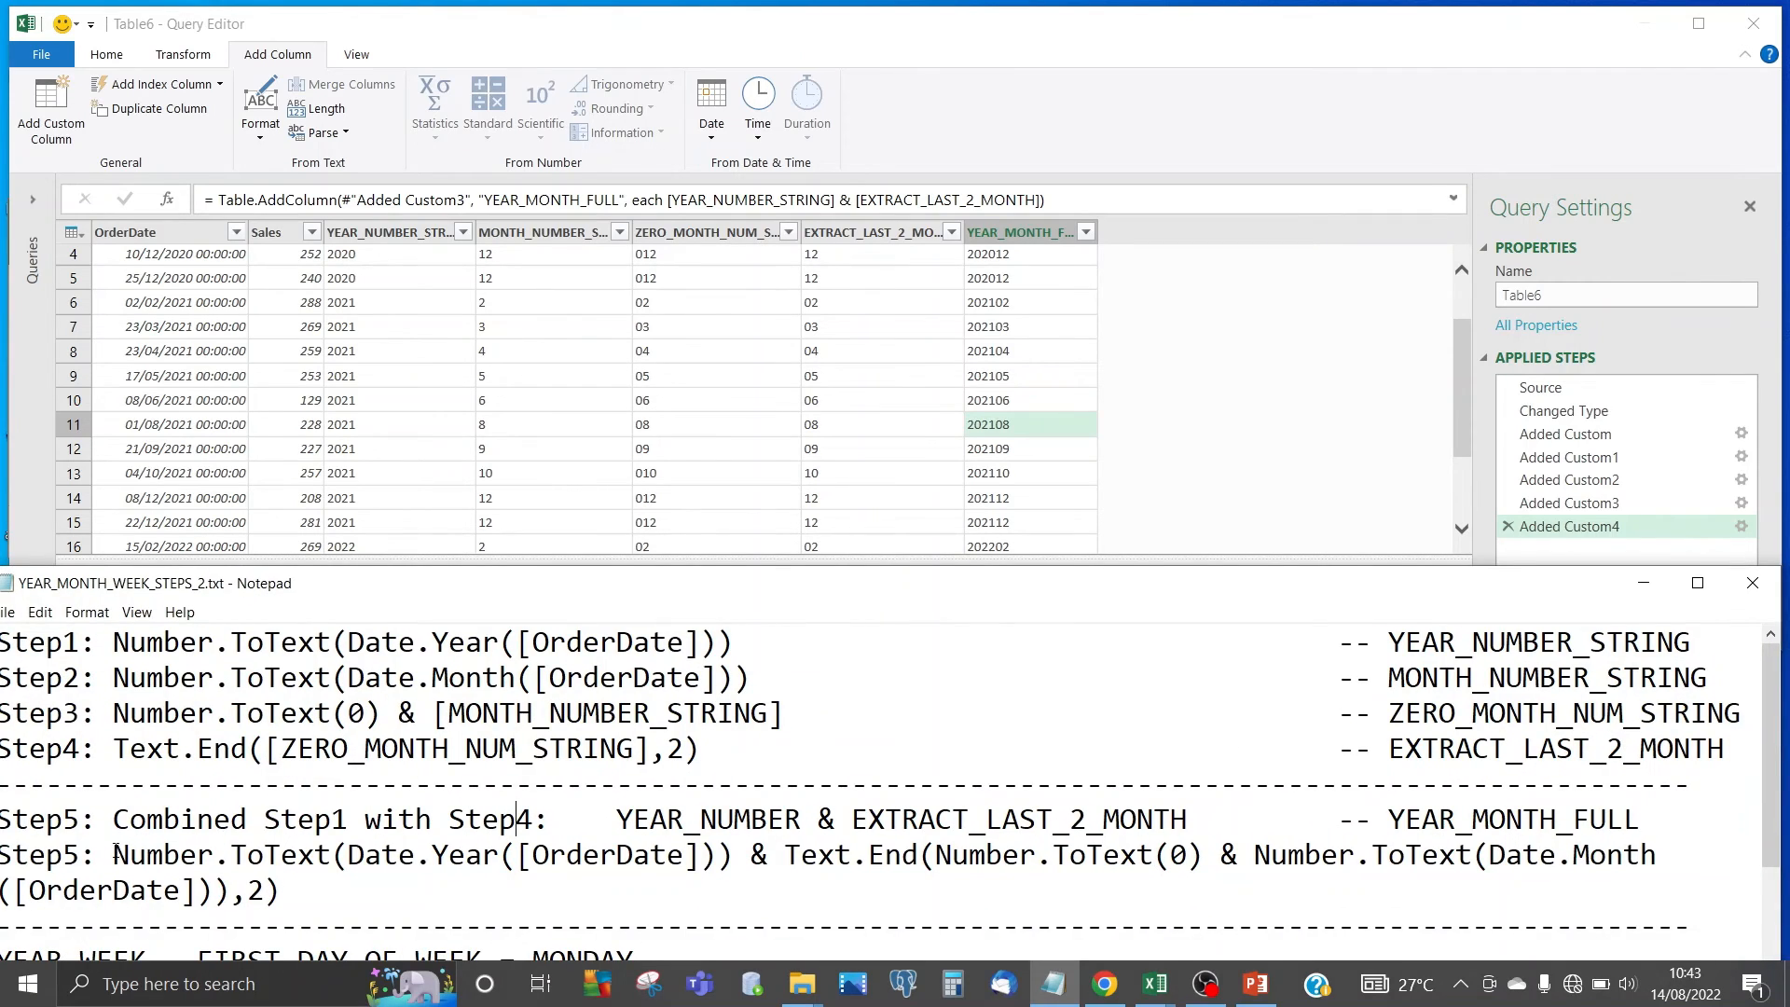
drag(115, 854, 298, 888)
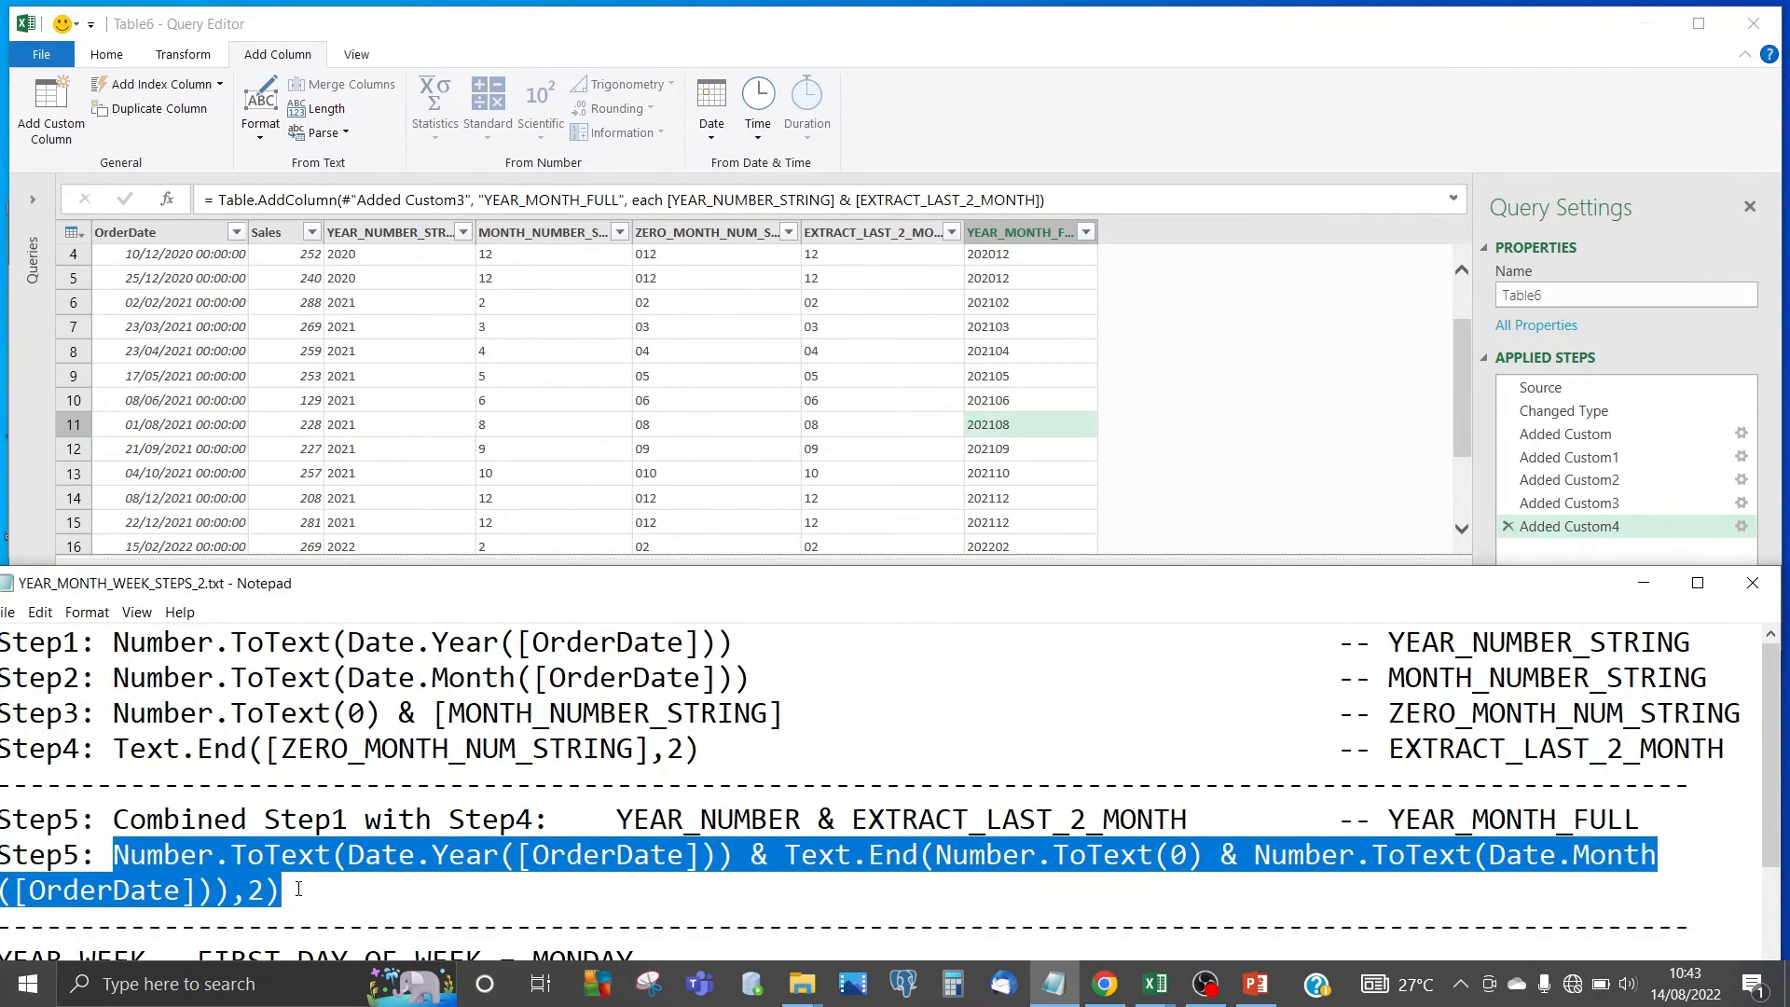
drag(967, 598, 976, 673)
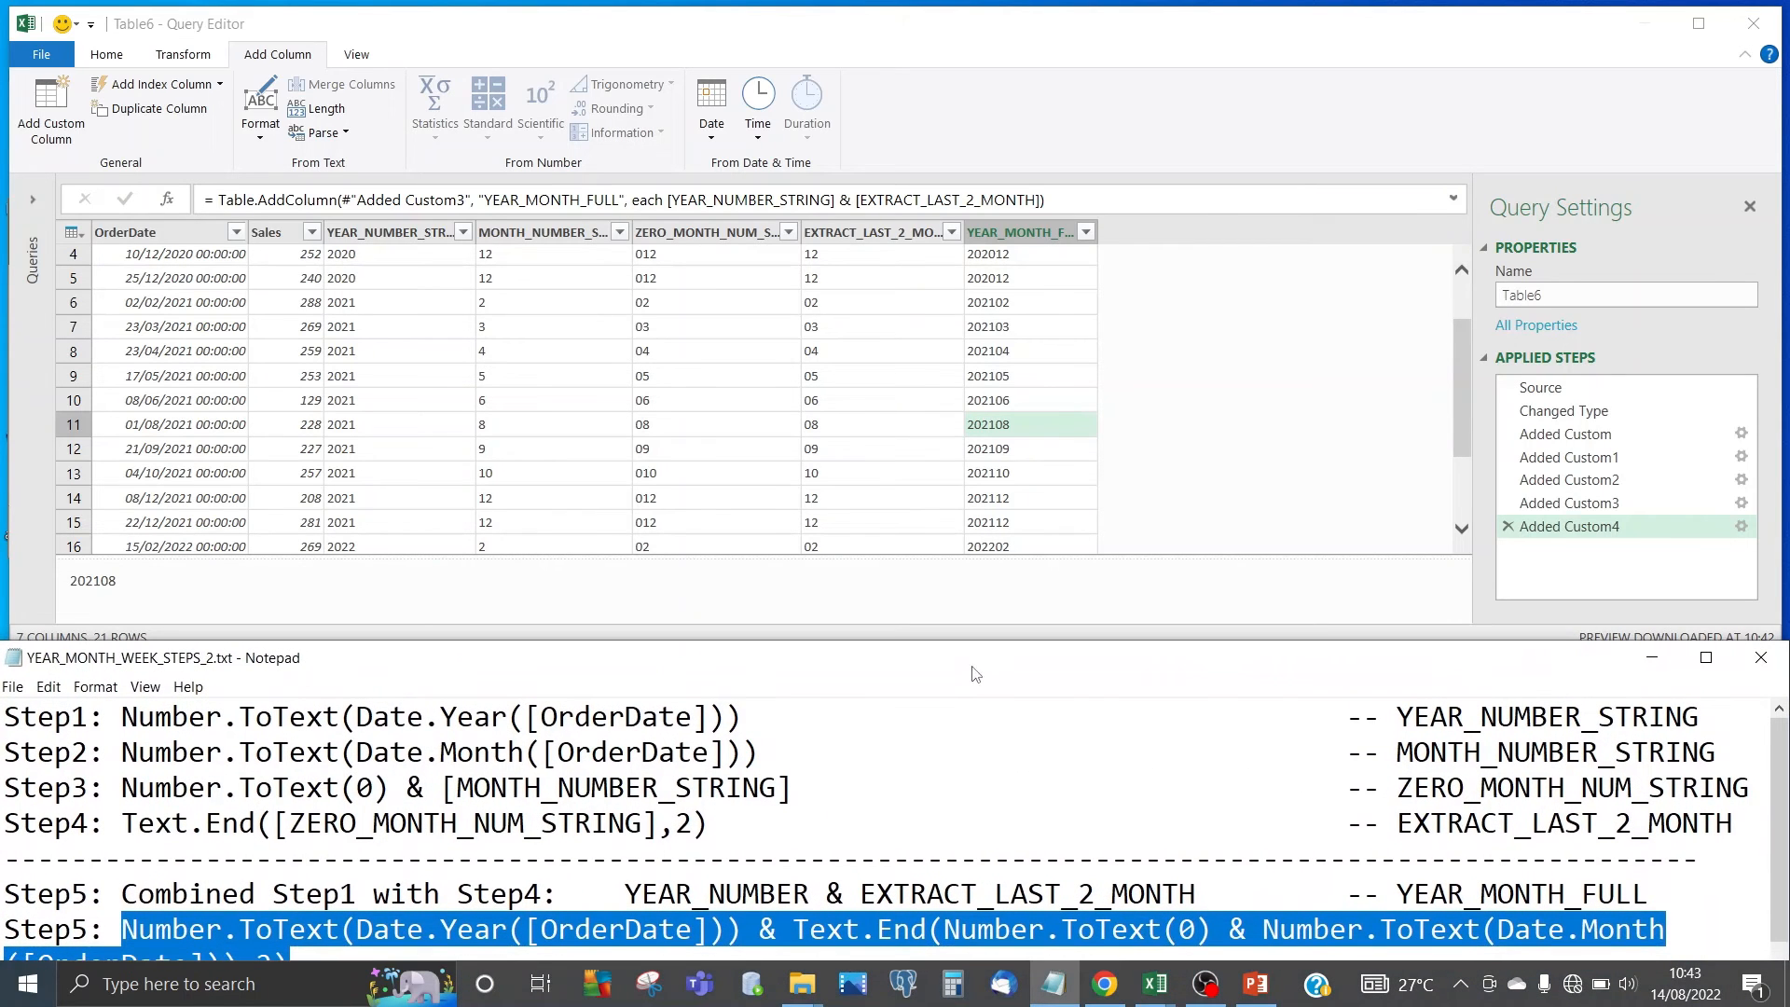
- Start a sixth custom column and replace its default name with YEAR_MONTH_FULL
click(53, 122)
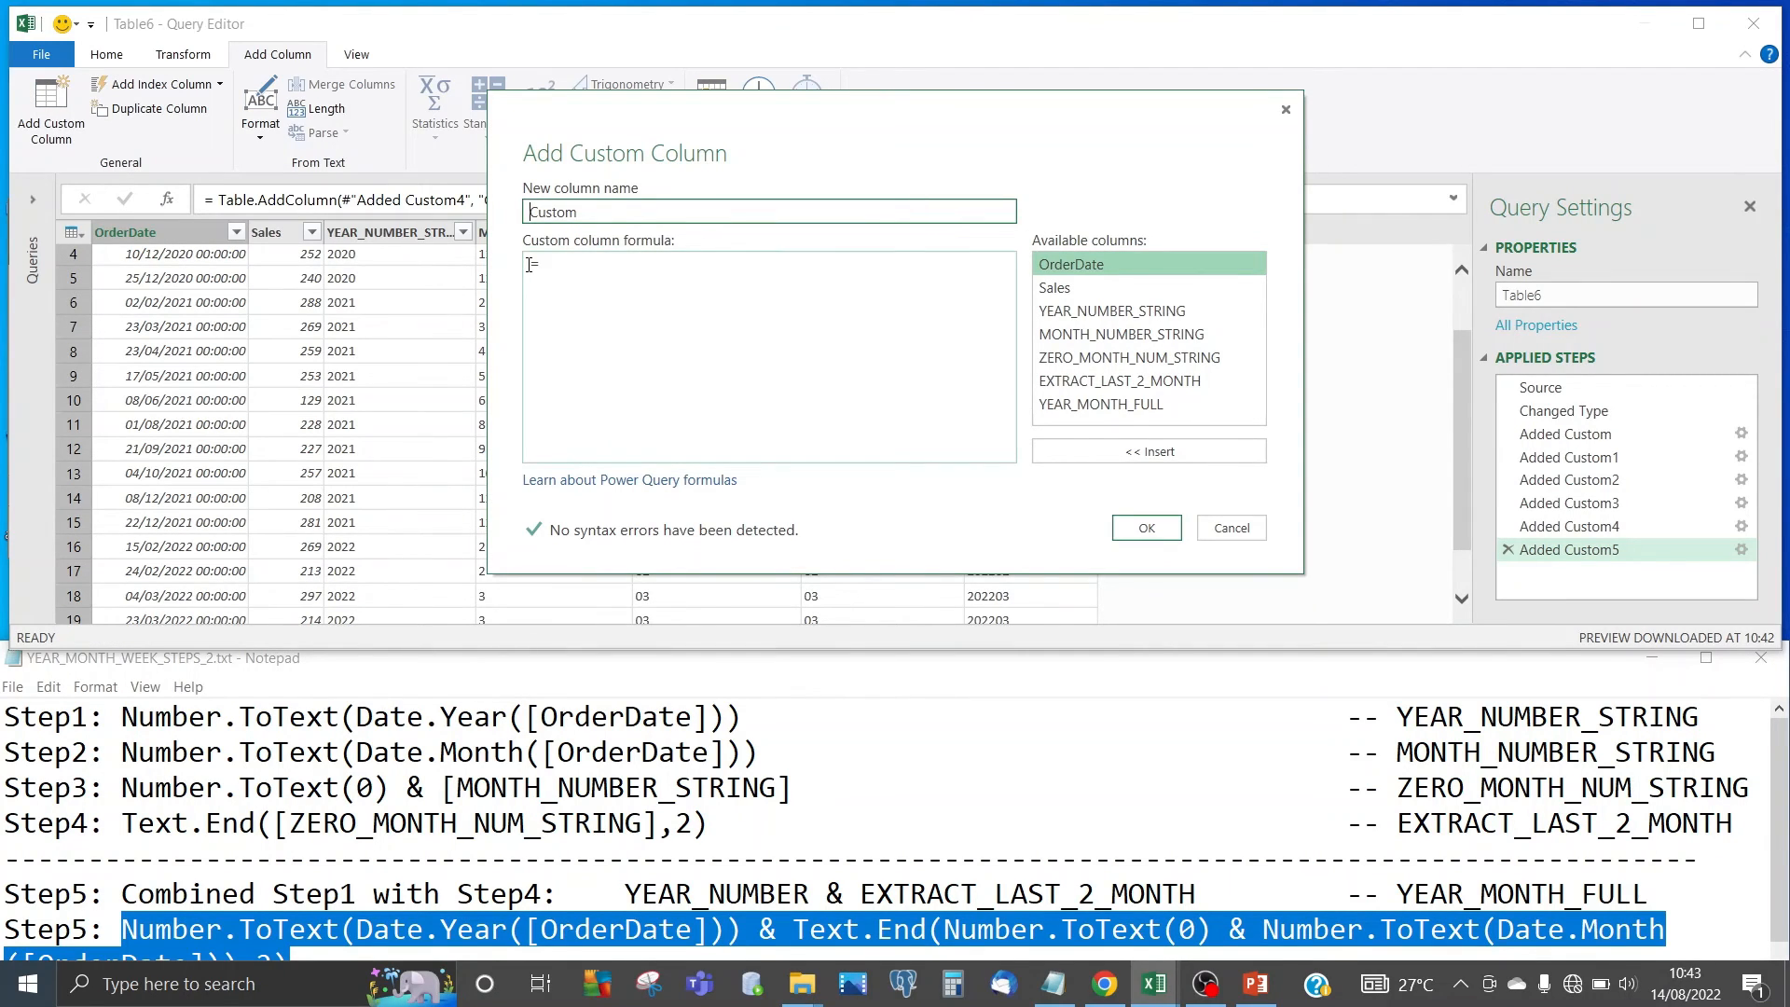
text(YEAR_MONH)
key(BackSpace)
text(TH)
text(_FUKK)
key(Delete)
key(BackSpace)
key(BackSpace)
text(LL)
key(Delete)
key(Delete)
key(Delete)
key(Delete)
key(Delete)
- Enter Number.ToText(Date.Year([OrderDate])) & Text.End(Number.ToText(0) & Number.ToText(Date.Month([OrderDate])),2) as the custom column formula and create the column
click(560, 272)
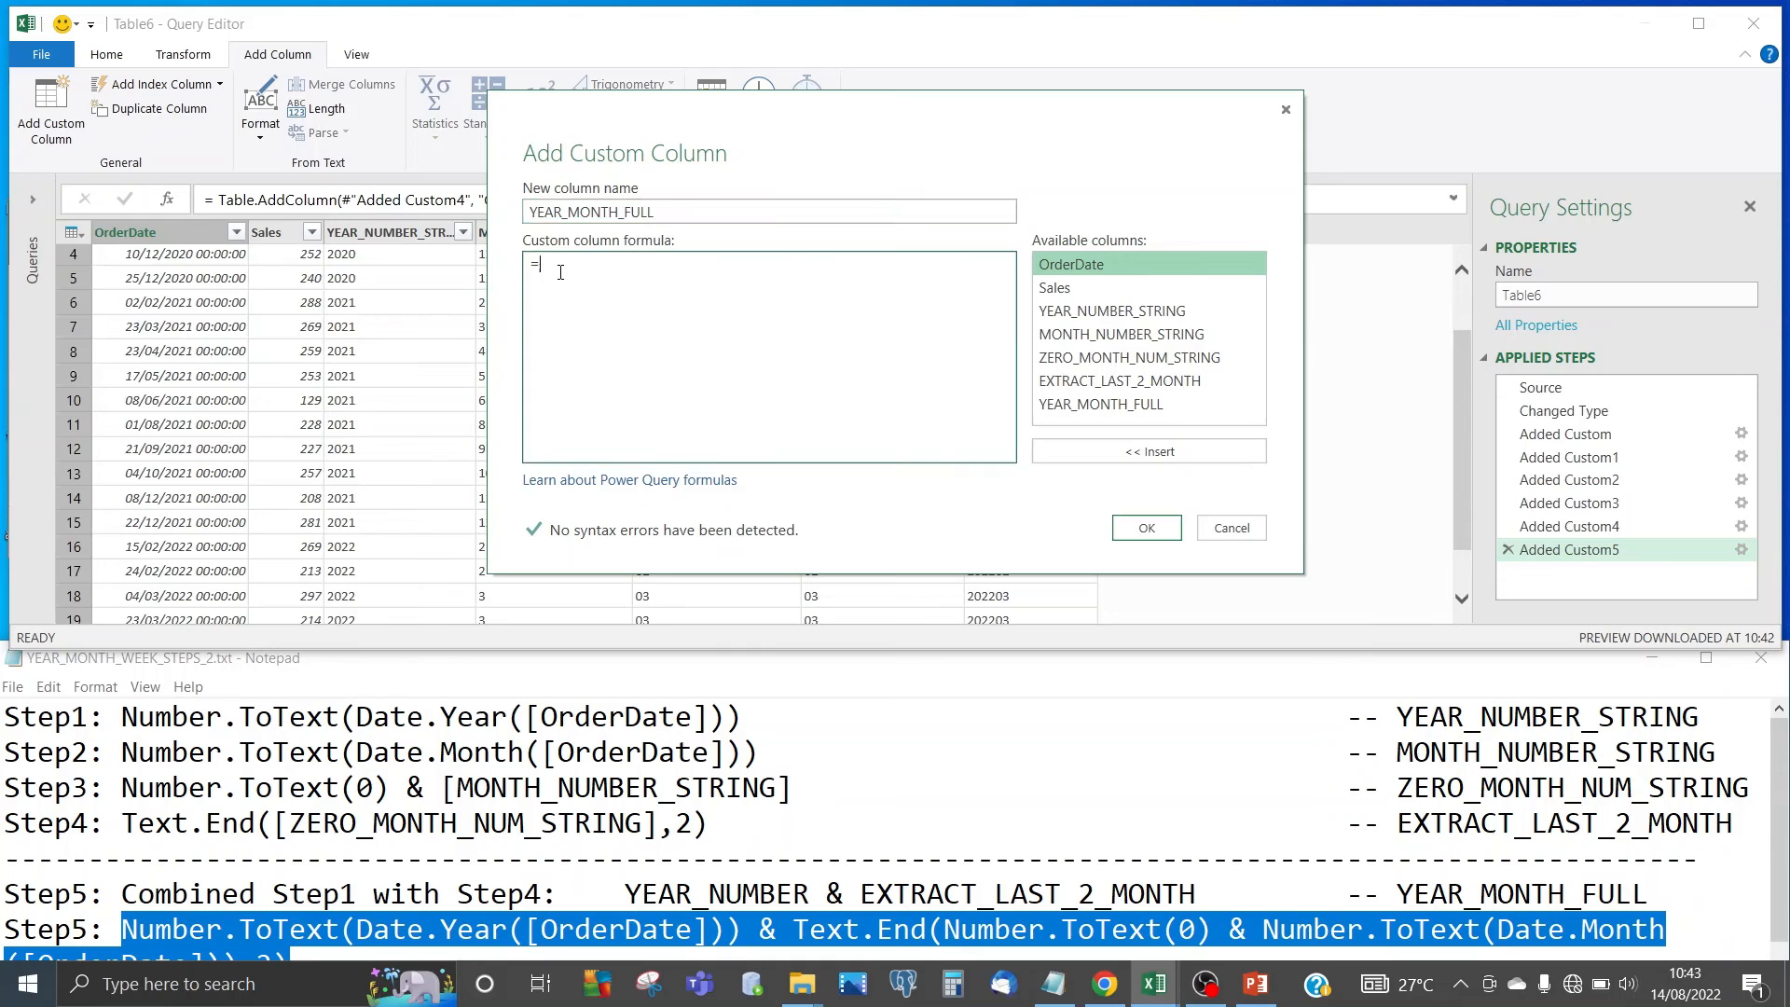
text(Number.ToText(Date.Year([OrderDate])) & Text.End(Number.ToText(0) & Number.ToText(Date.Month([OrderDate])),2))
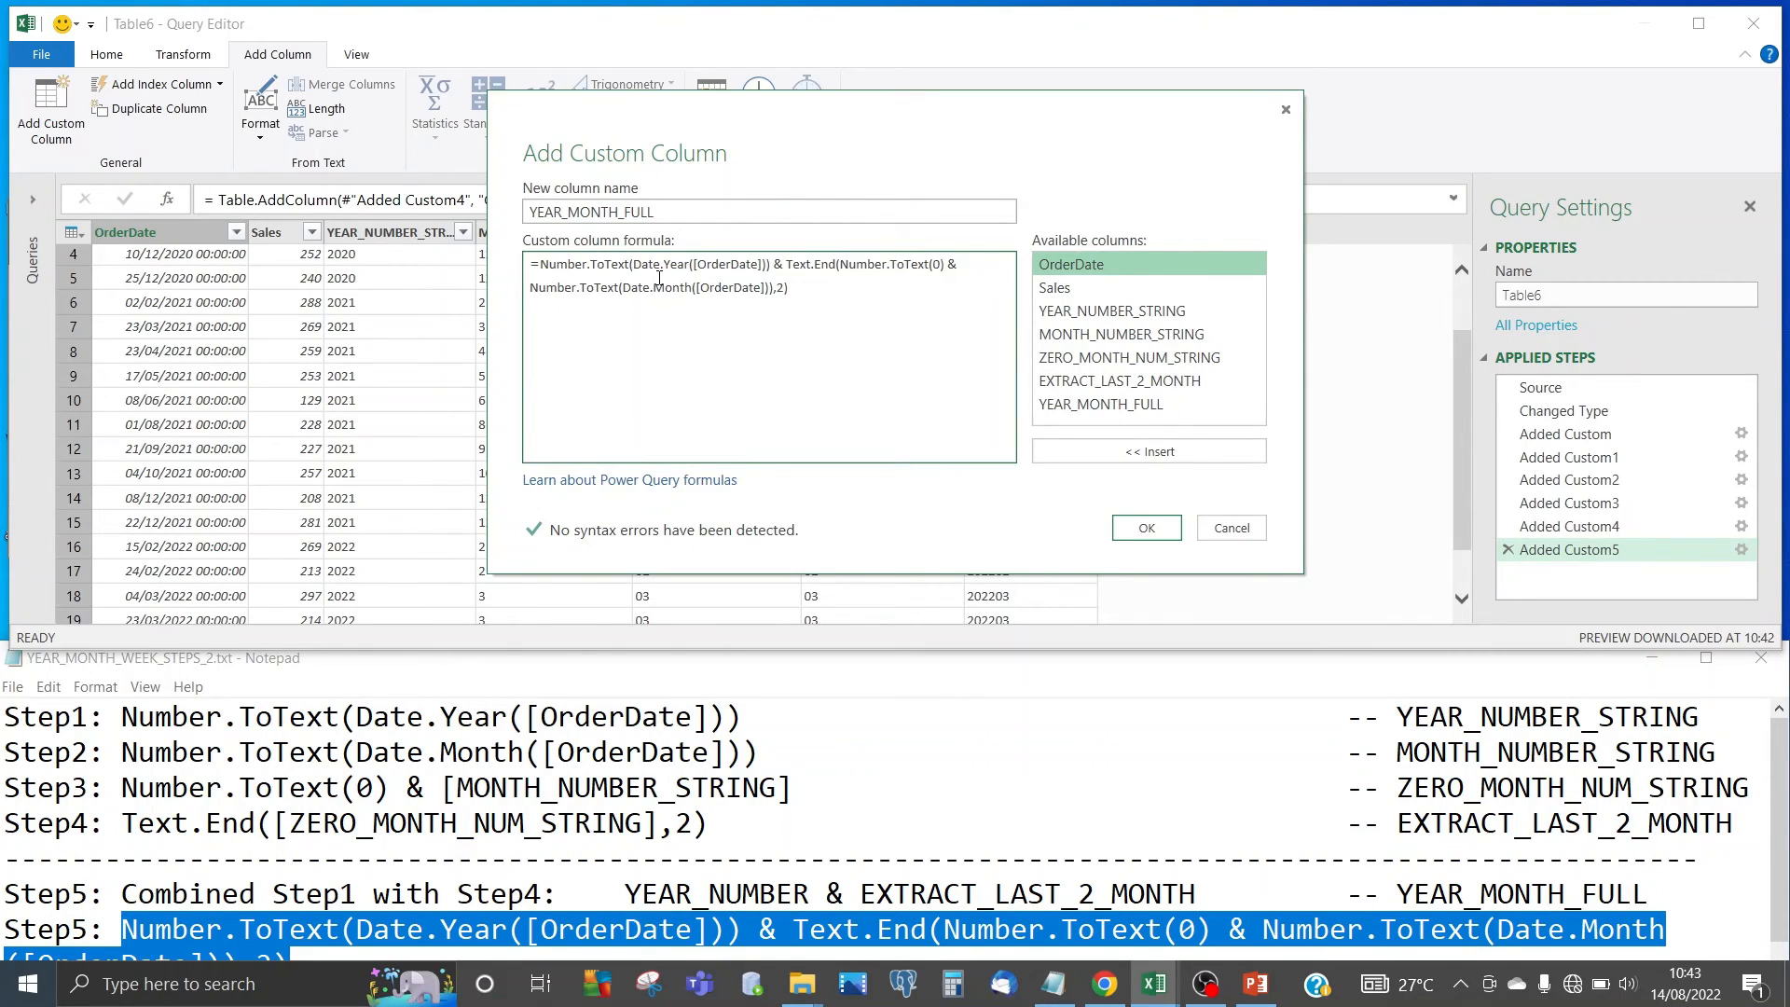
click(1148, 528)
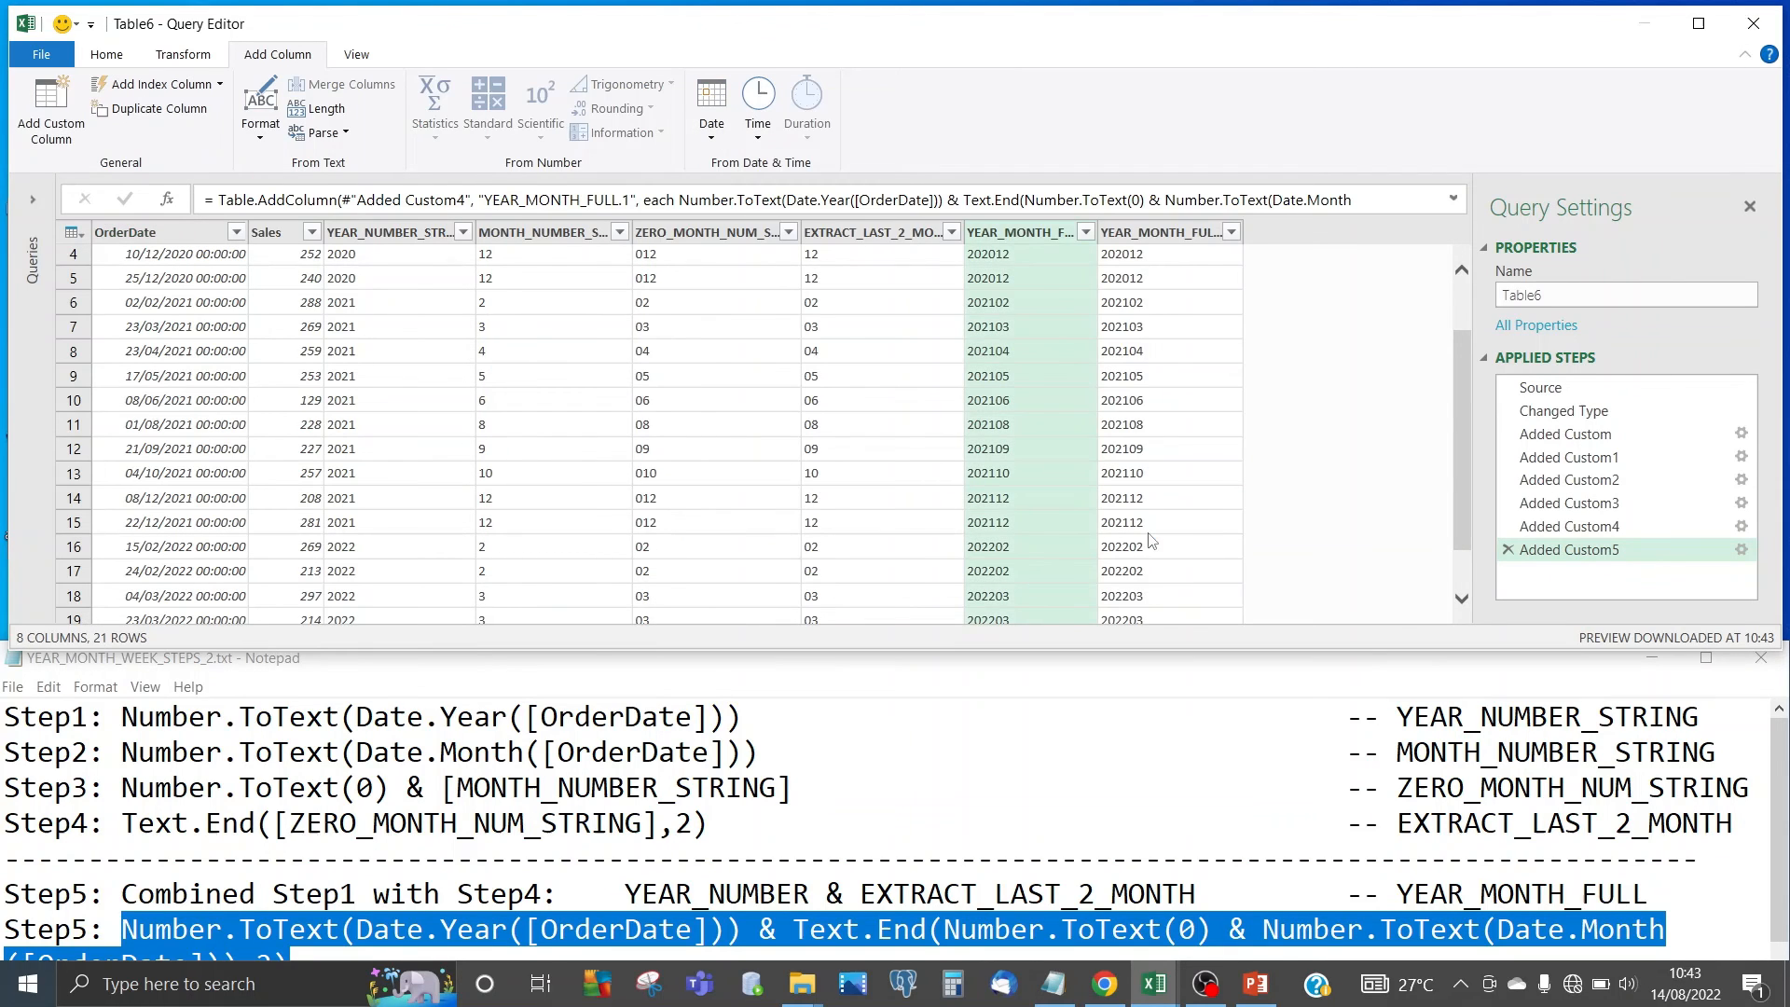
- Examine the values in rows 10 and 13 of the second year-month column, the one built with the nested formula
click(1131, 401)
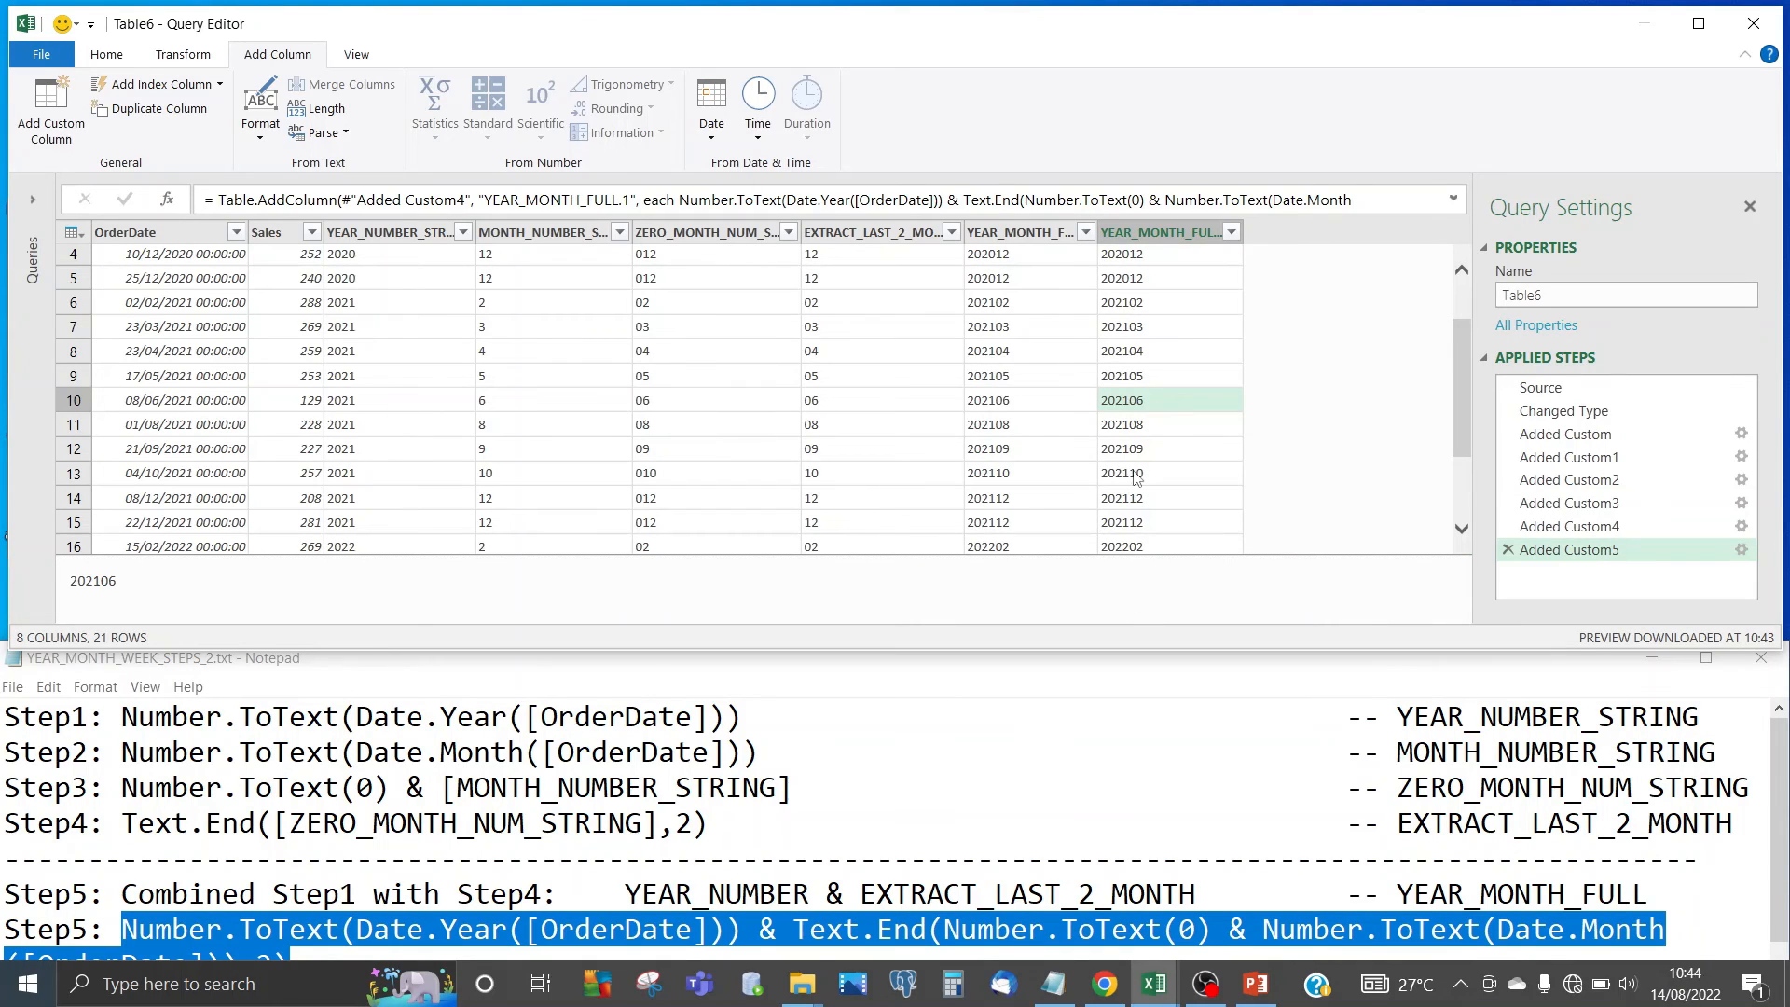
click(1135, 474)
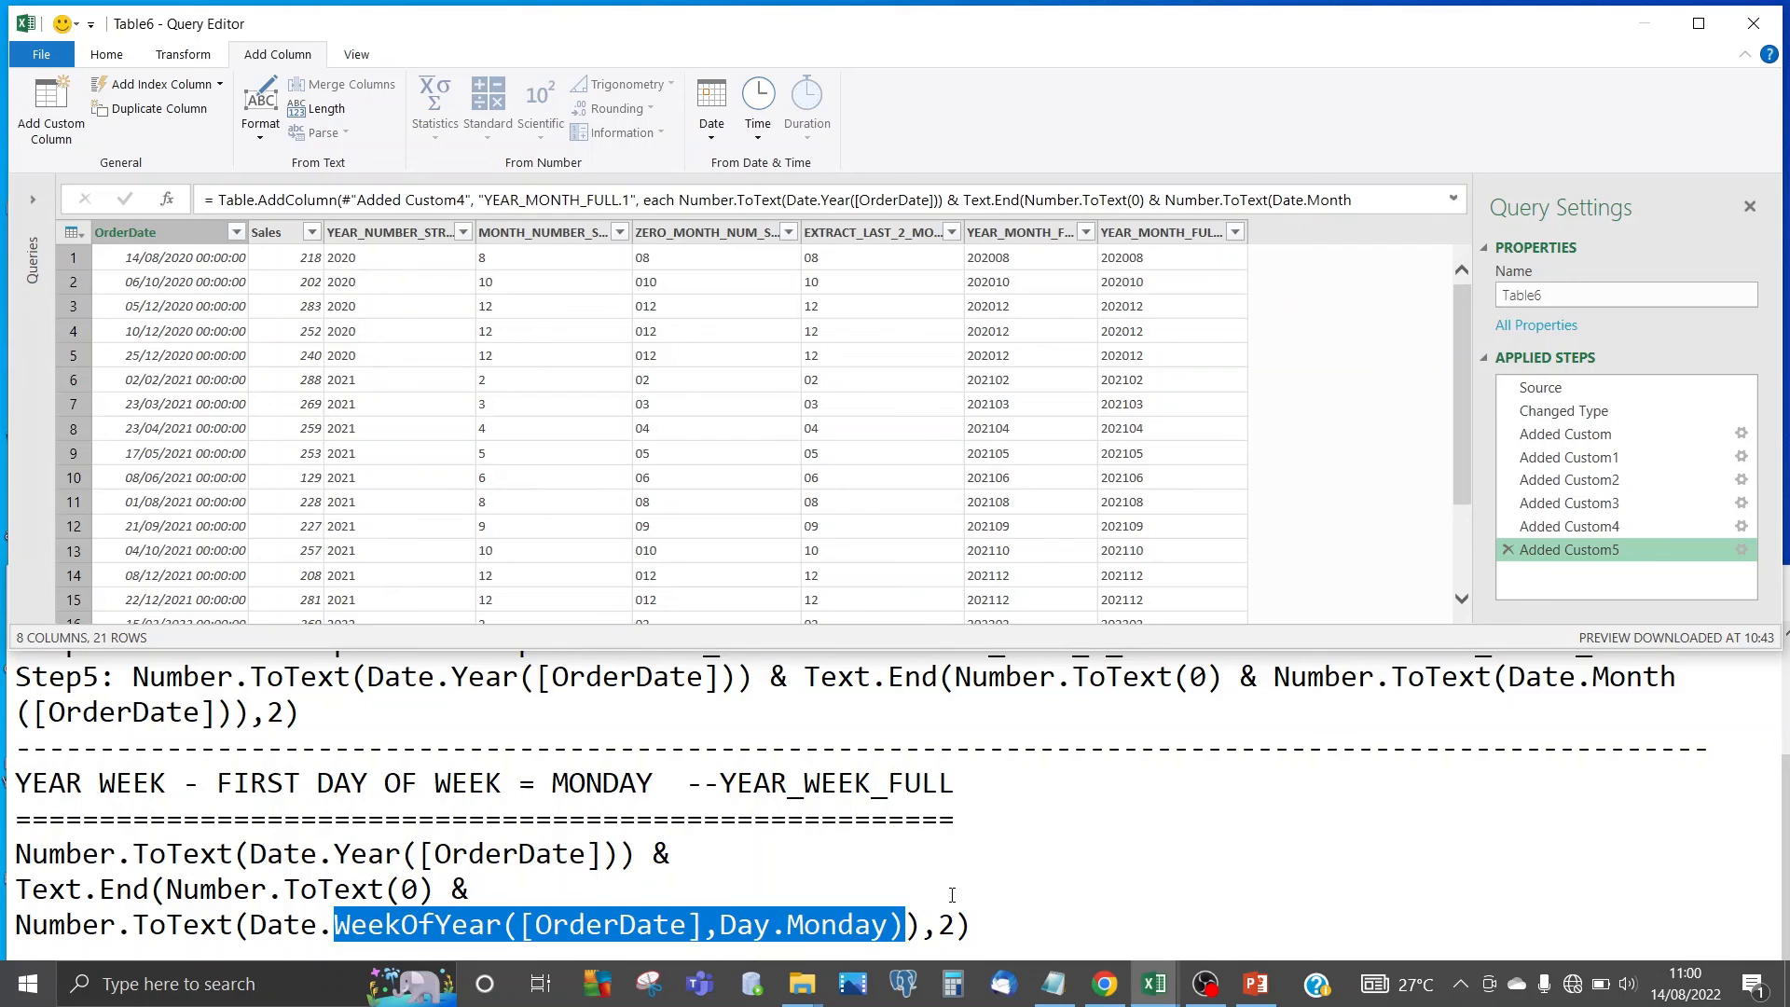
- Check the Day.Monday argument in the notes and copy the complete three-line YEAR_WEEK_FULL formula
click(749, 926)
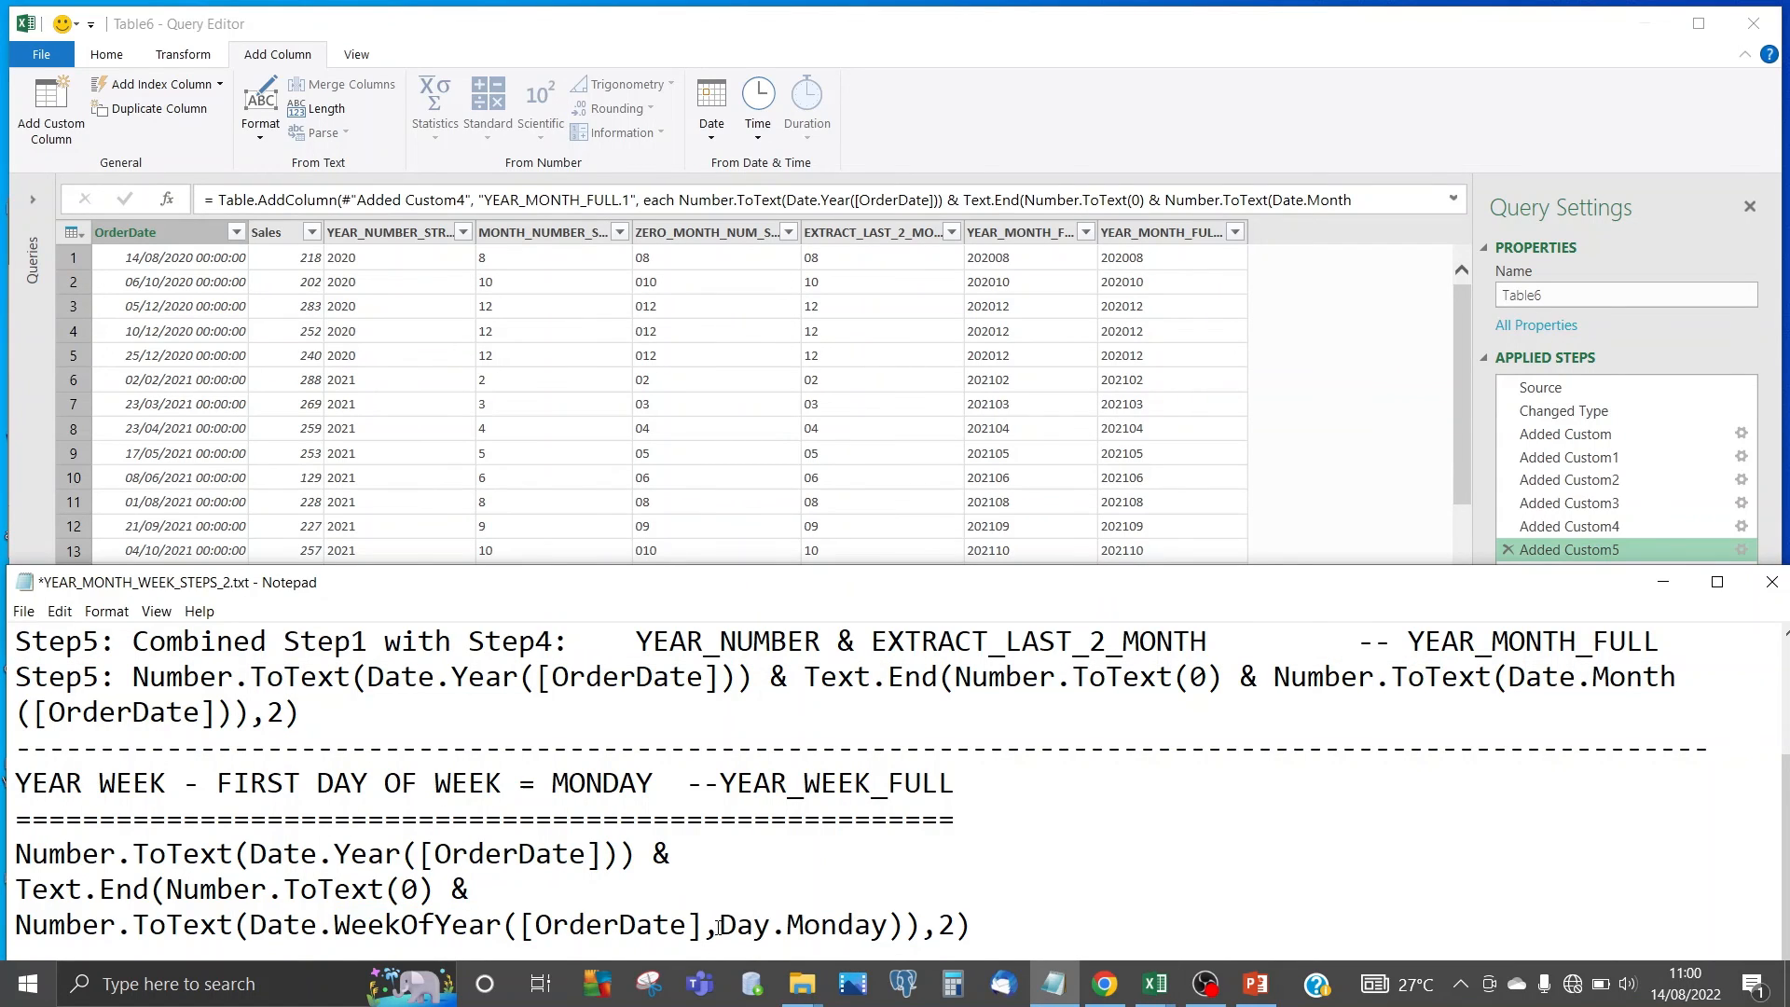
drag(720, 926, 884, 929)
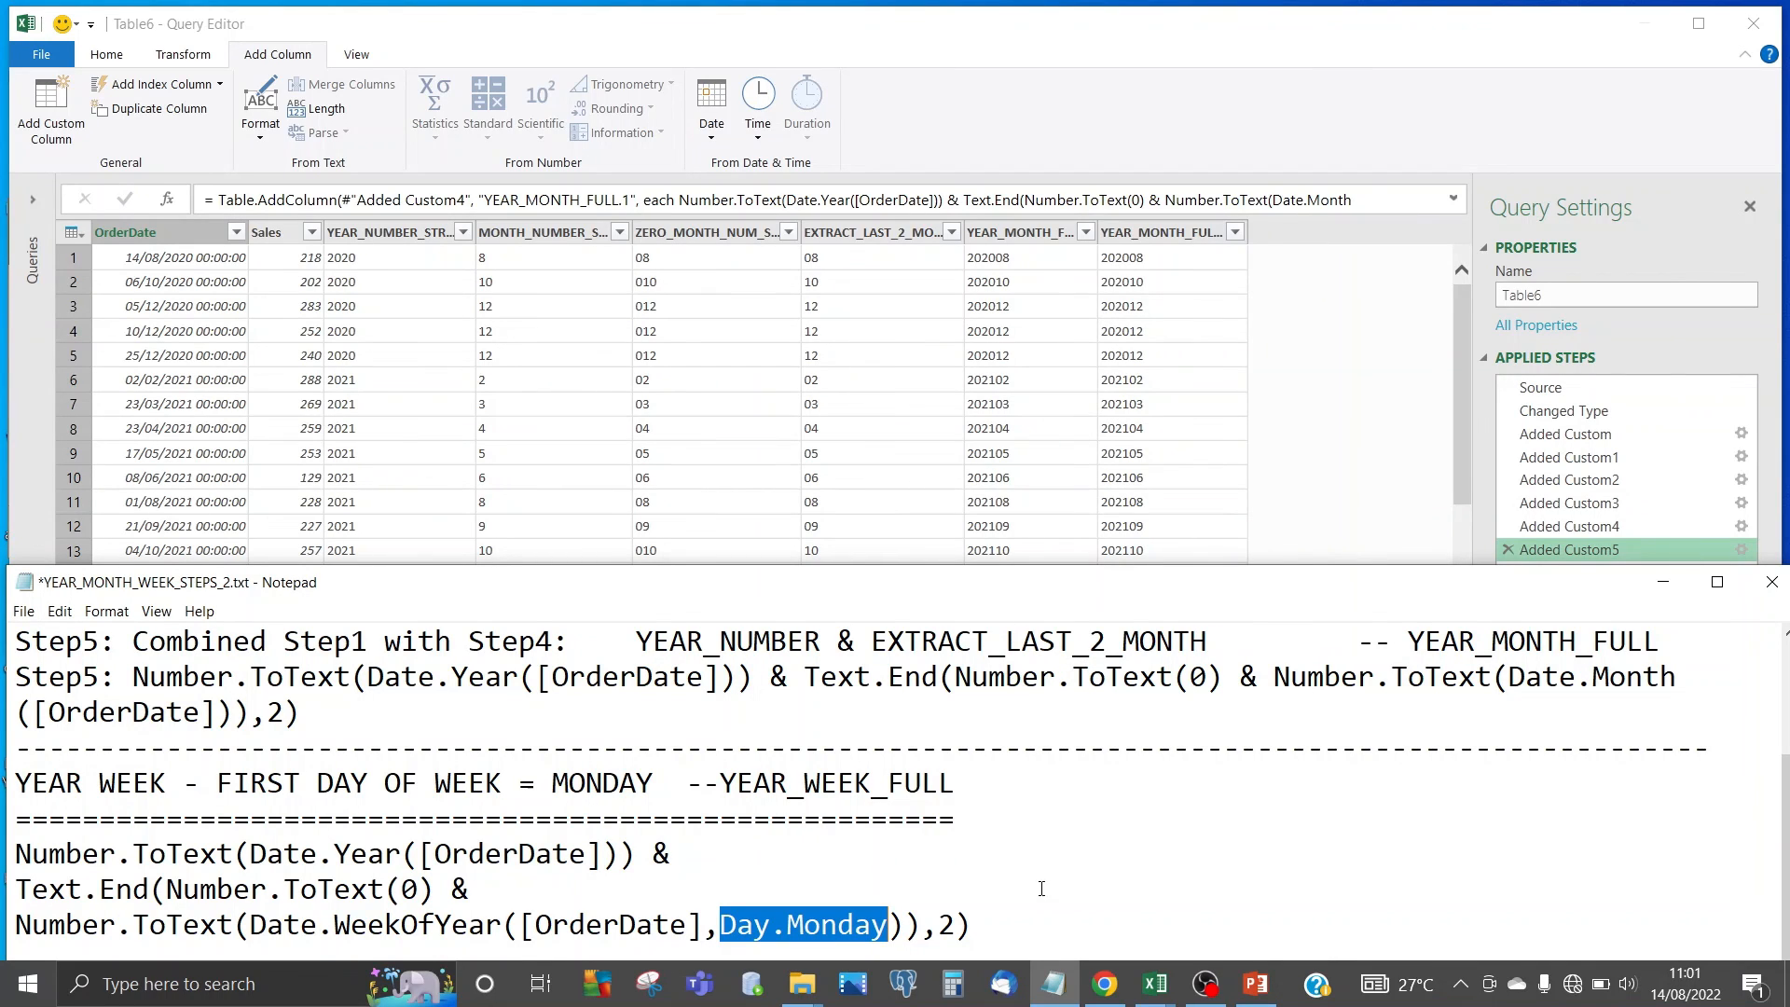
drag(990, 919, 8, 868)
key(ctrl+c)
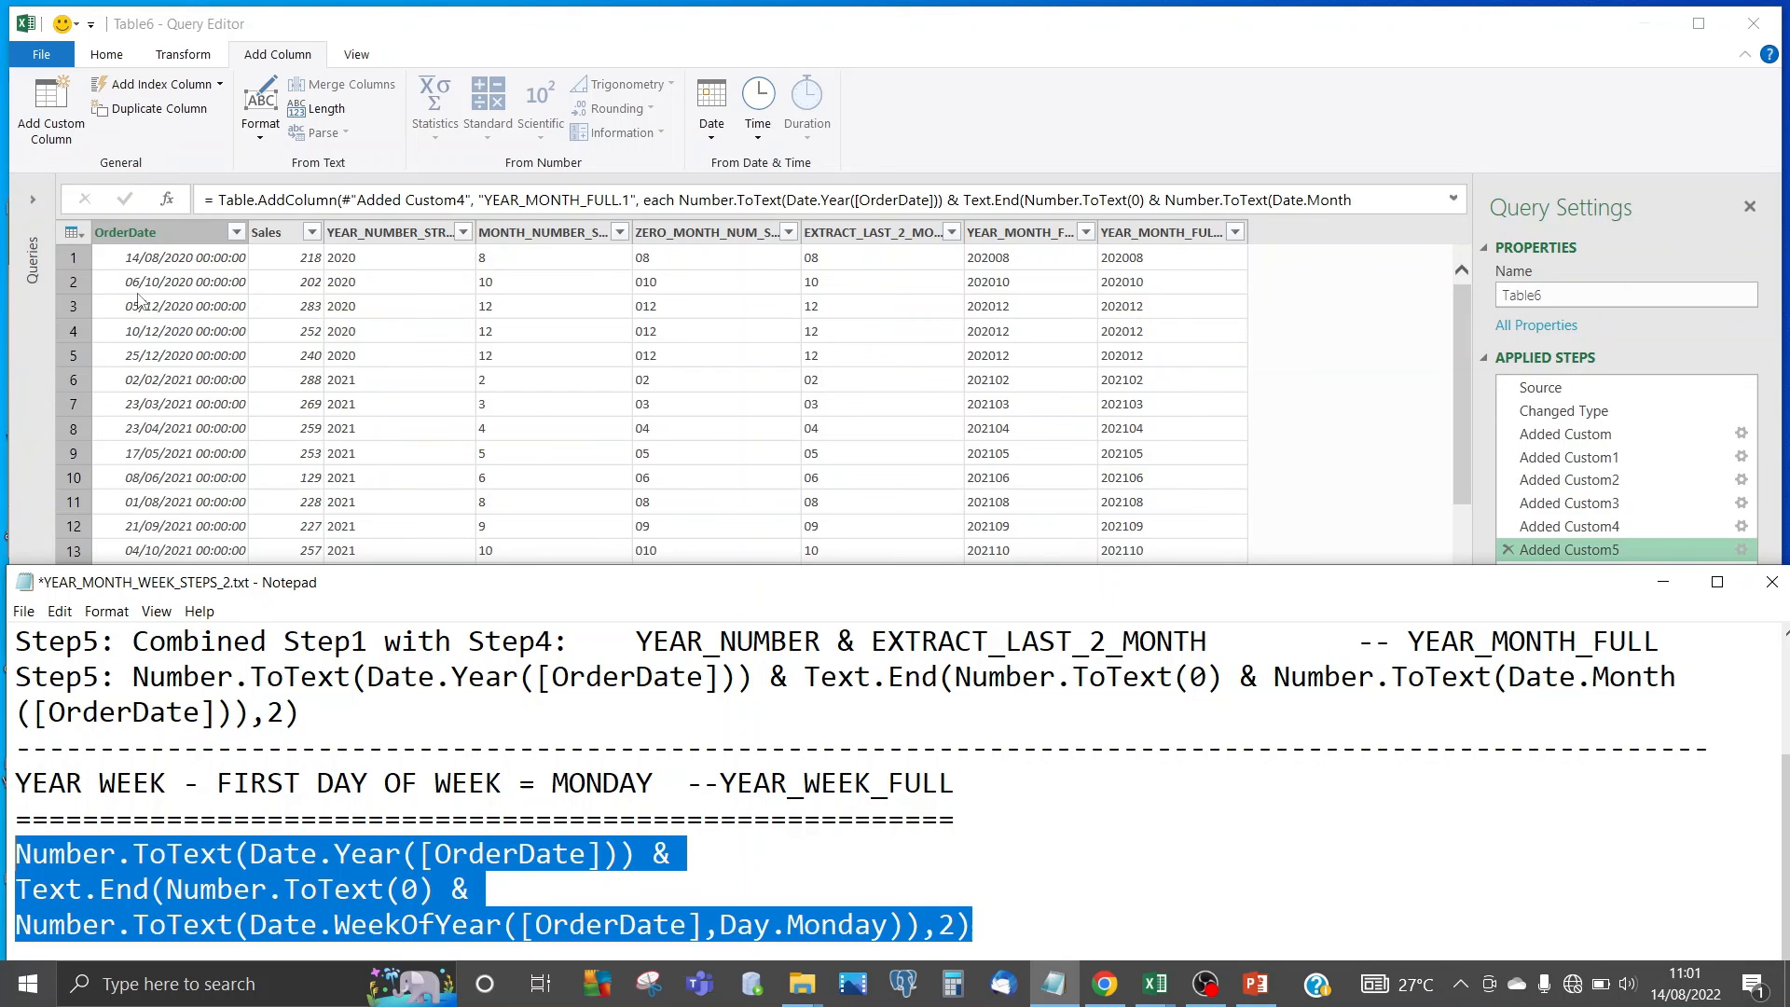
- Add a custom column YEAR_WEEK_FULL with formula Number.ToText(Date.Year([OrderDate])) & Text.End(Number.ToText(0) & Number.ToText(Date.WeekOfYear([OrderDate],Day.Monday)),2)
click(60, 135)
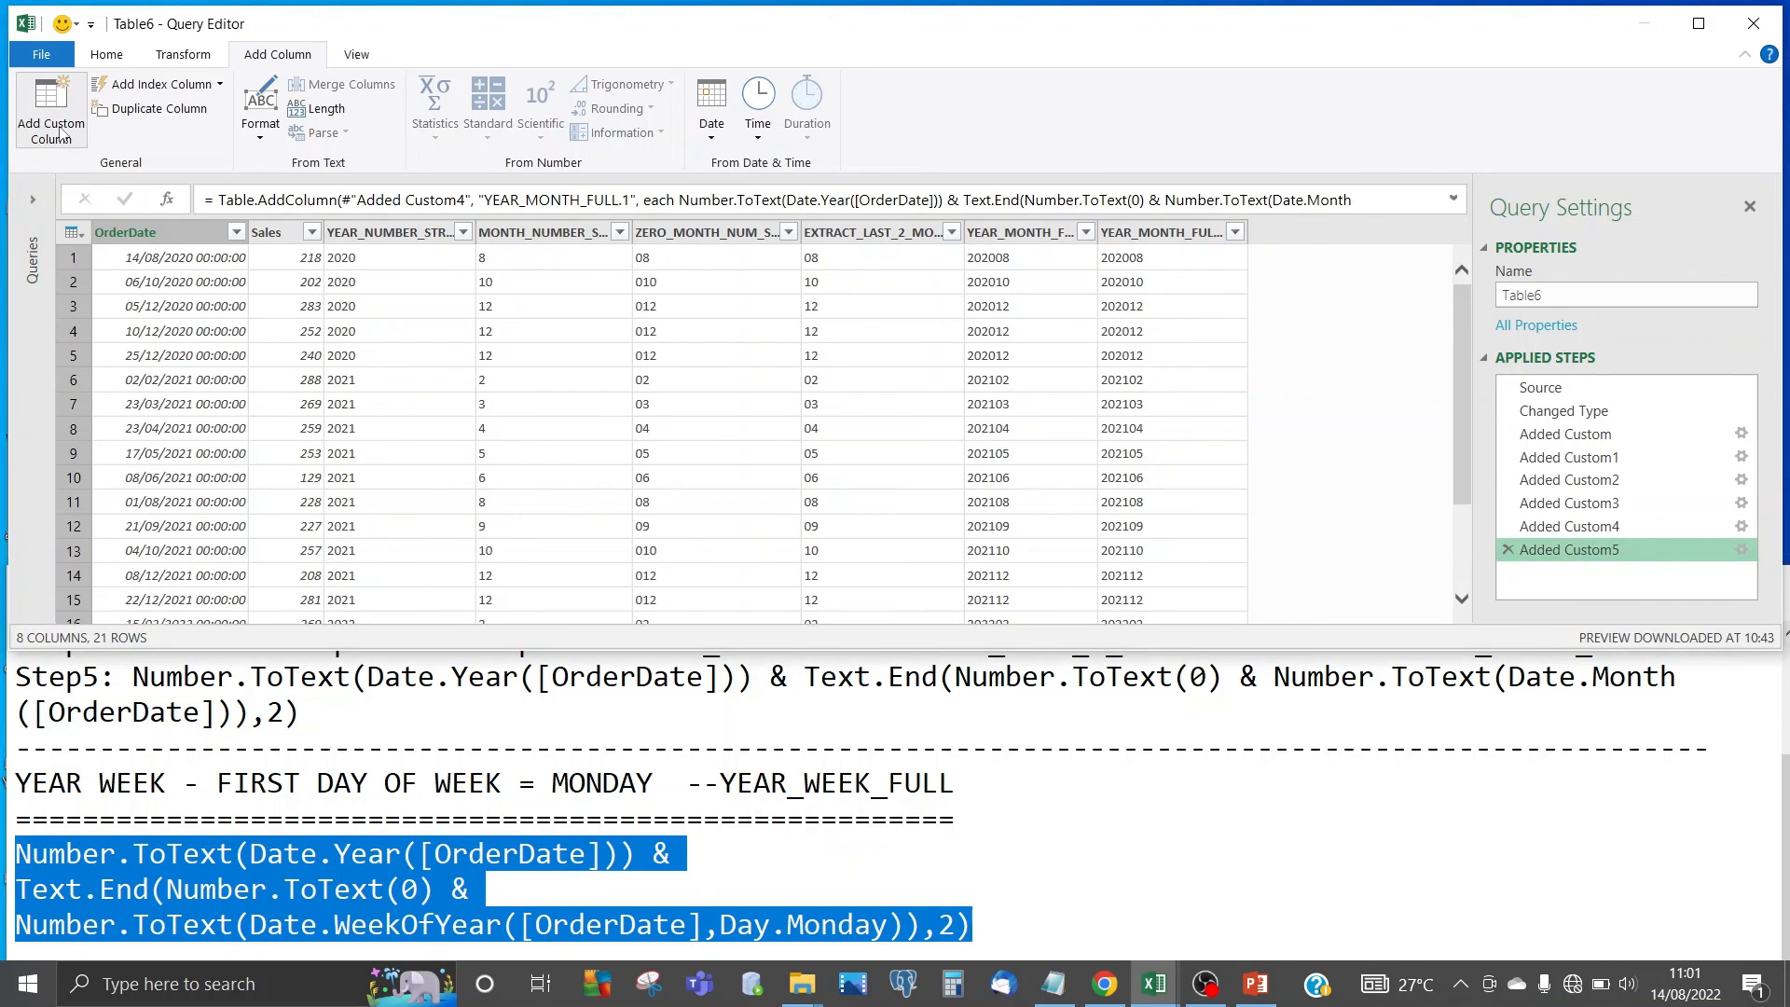
click(61, 135)
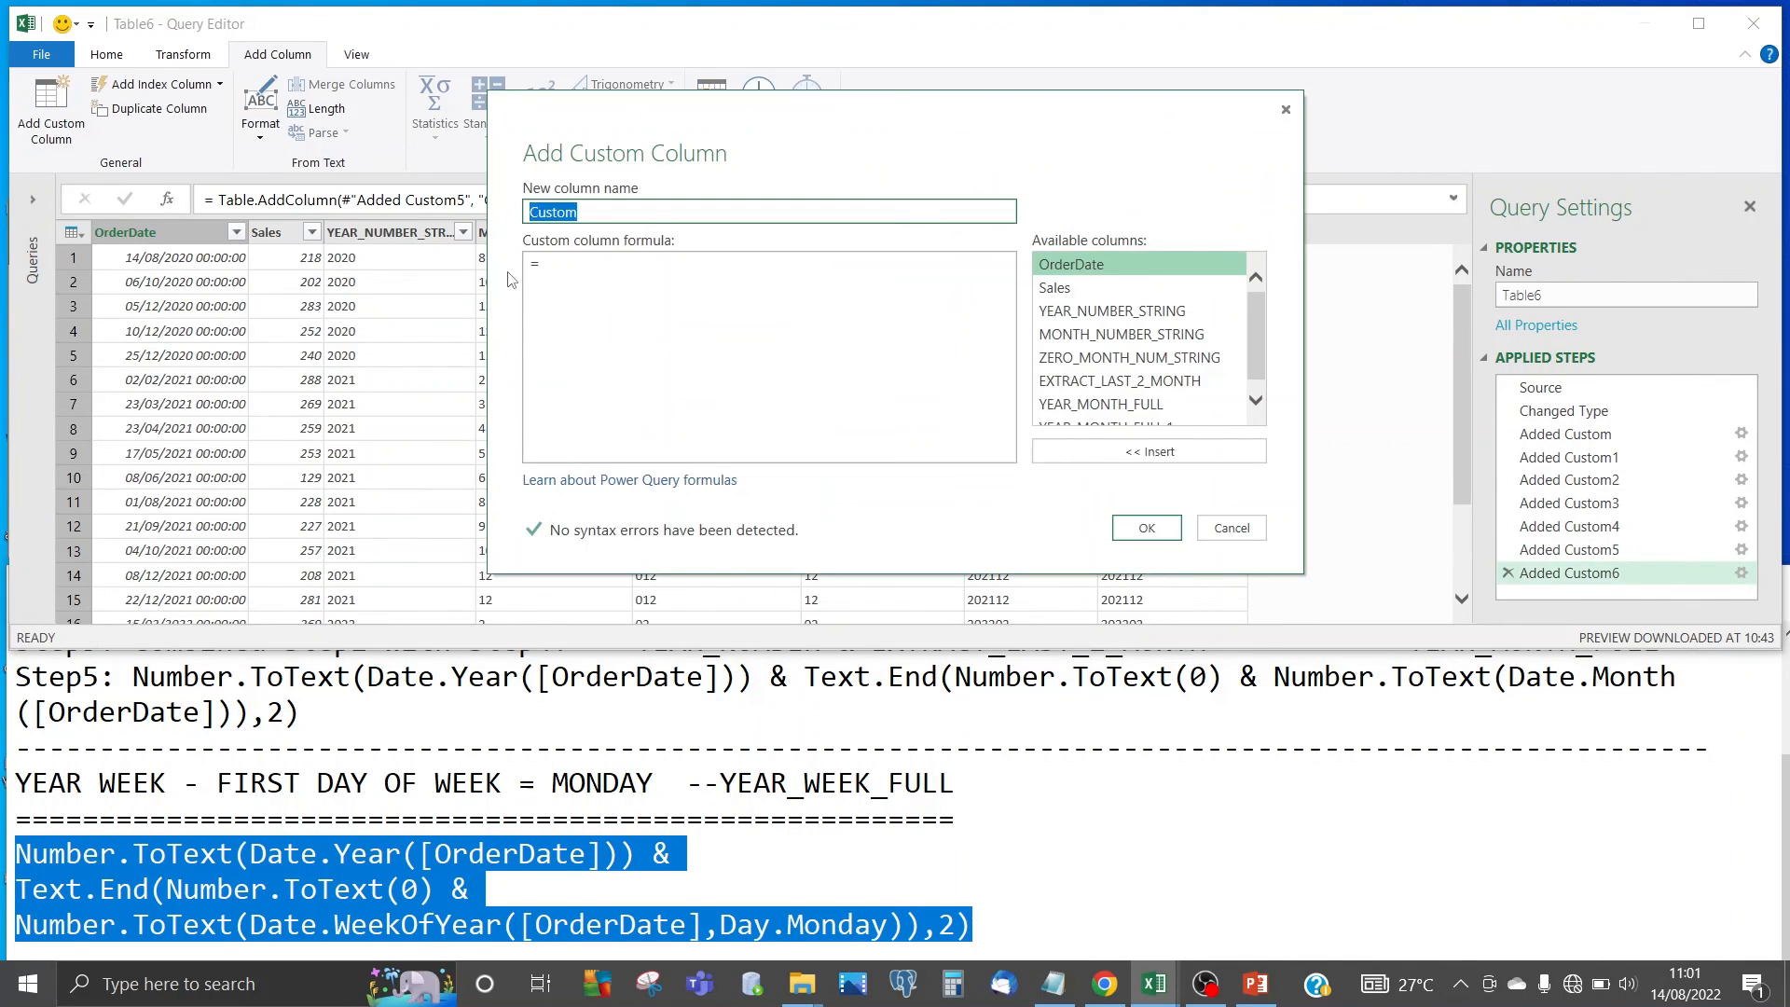
text(YEAR_WEEK_FULL)
key(Tab)
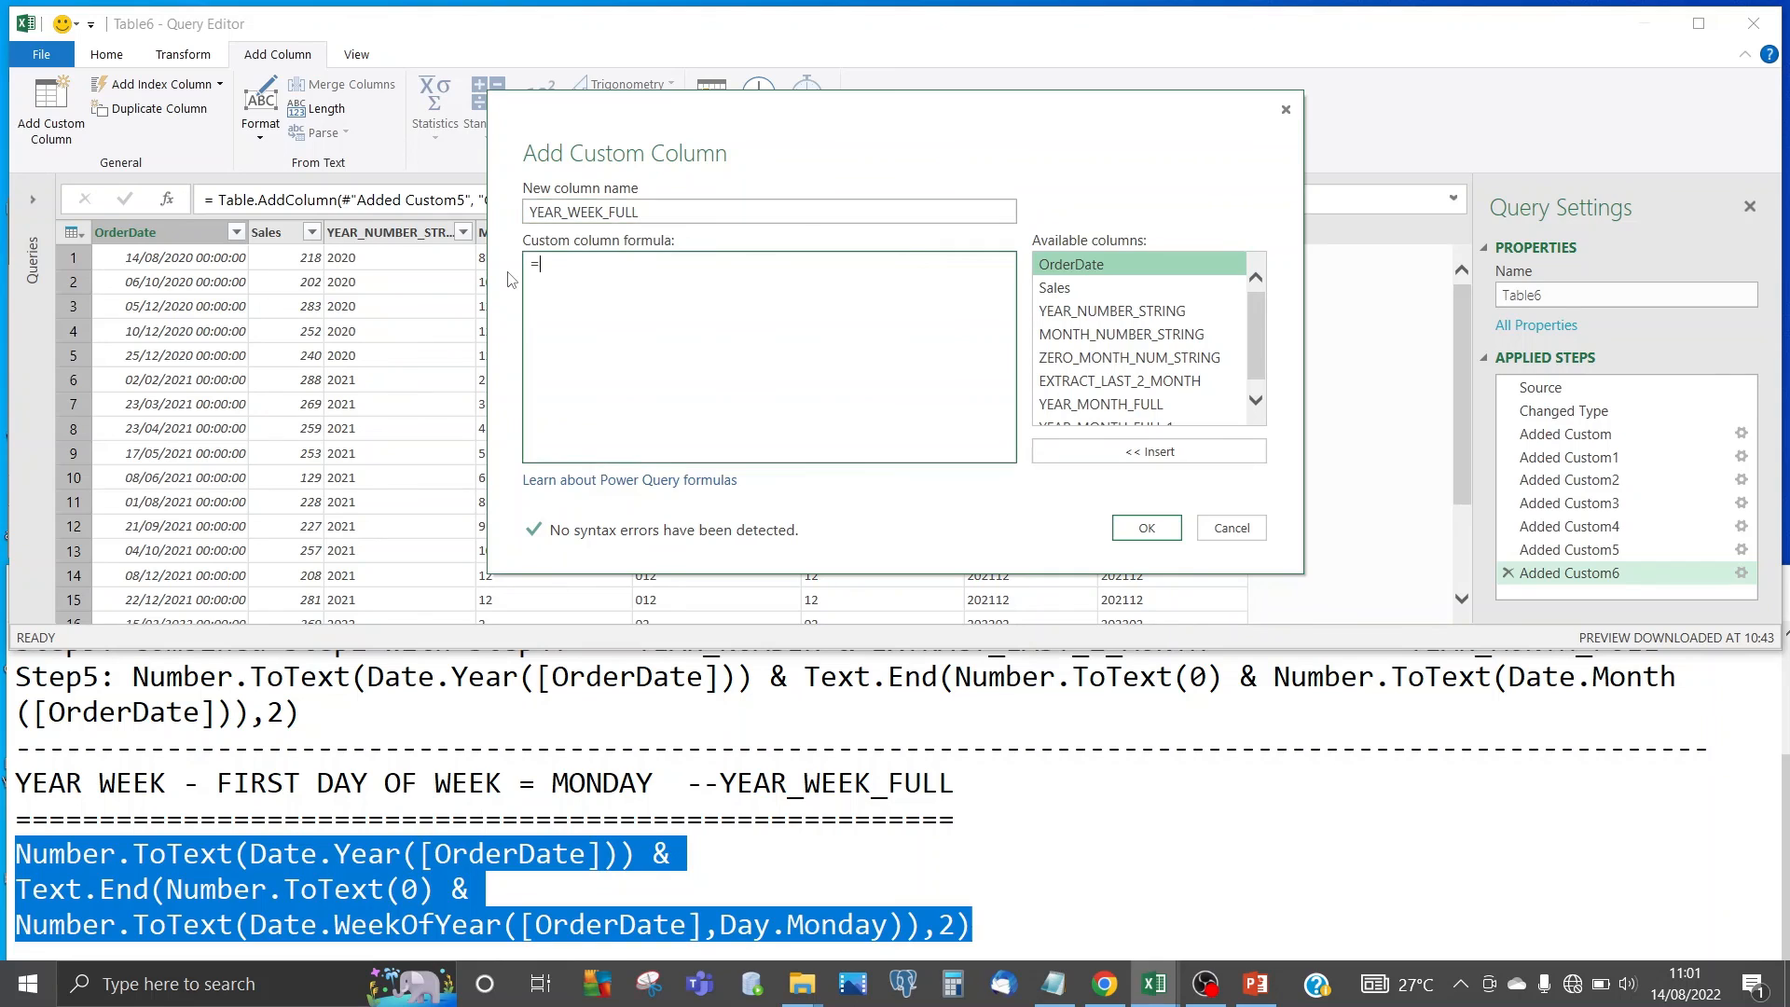
key(ctrl+v)
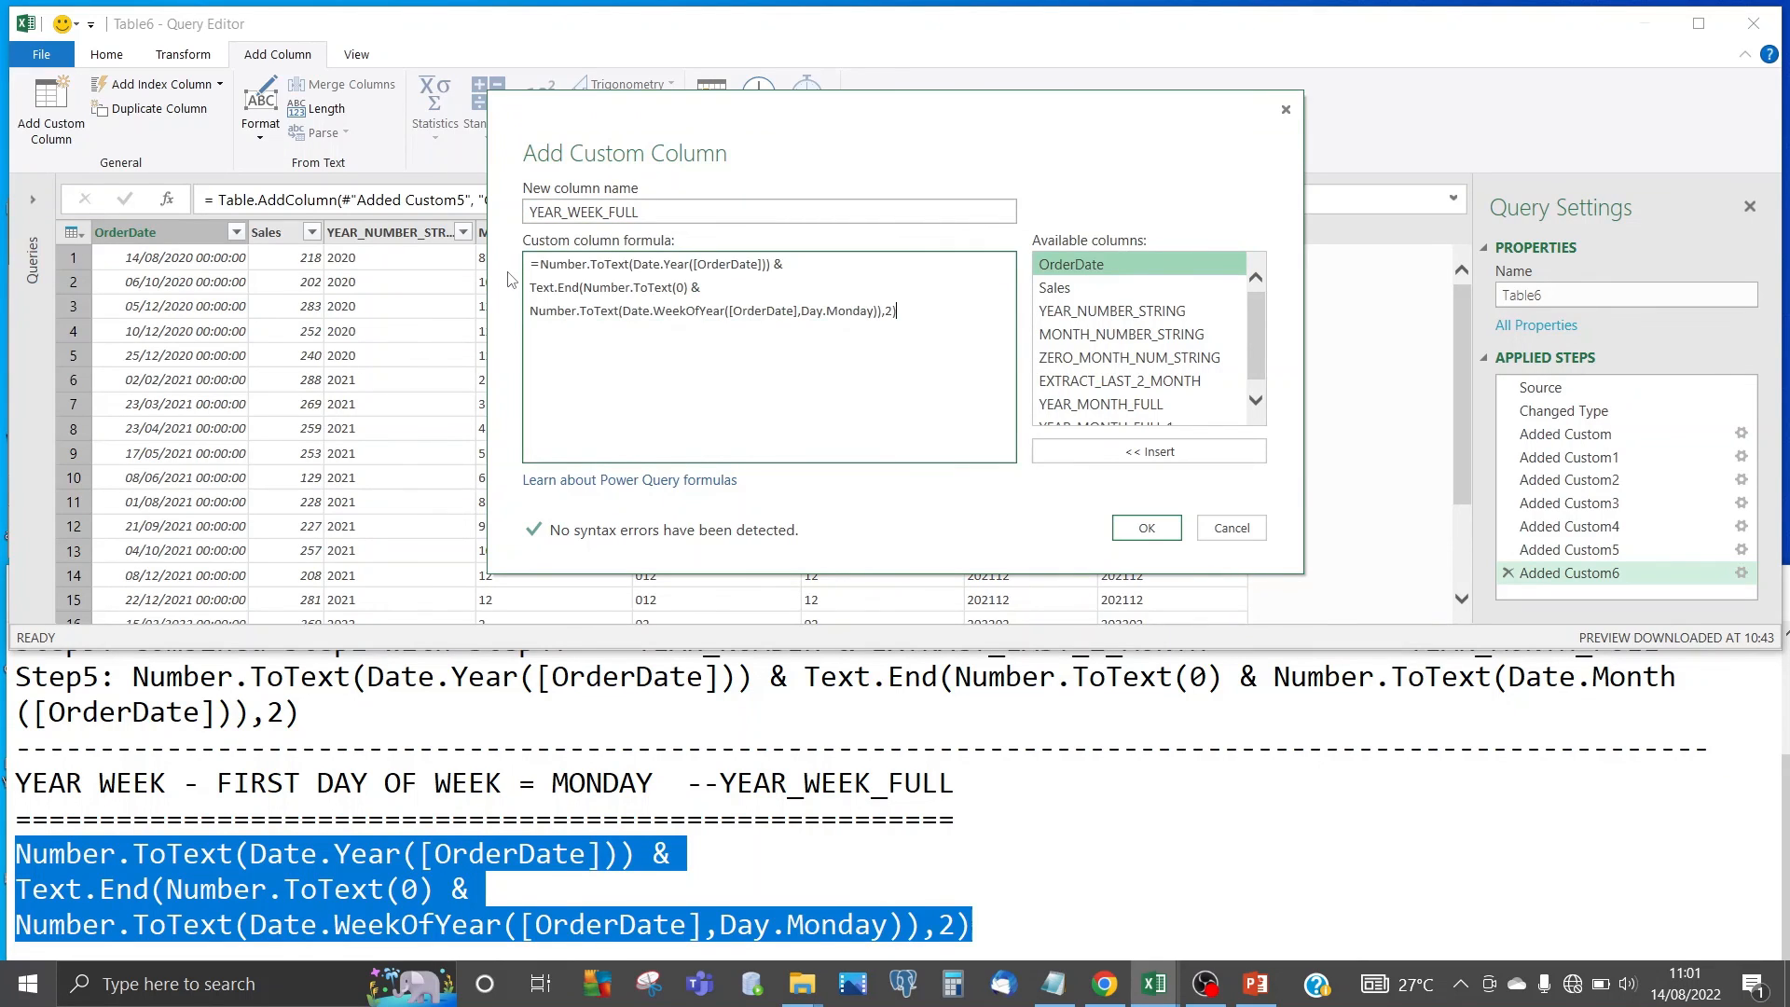
click(1145, 530)
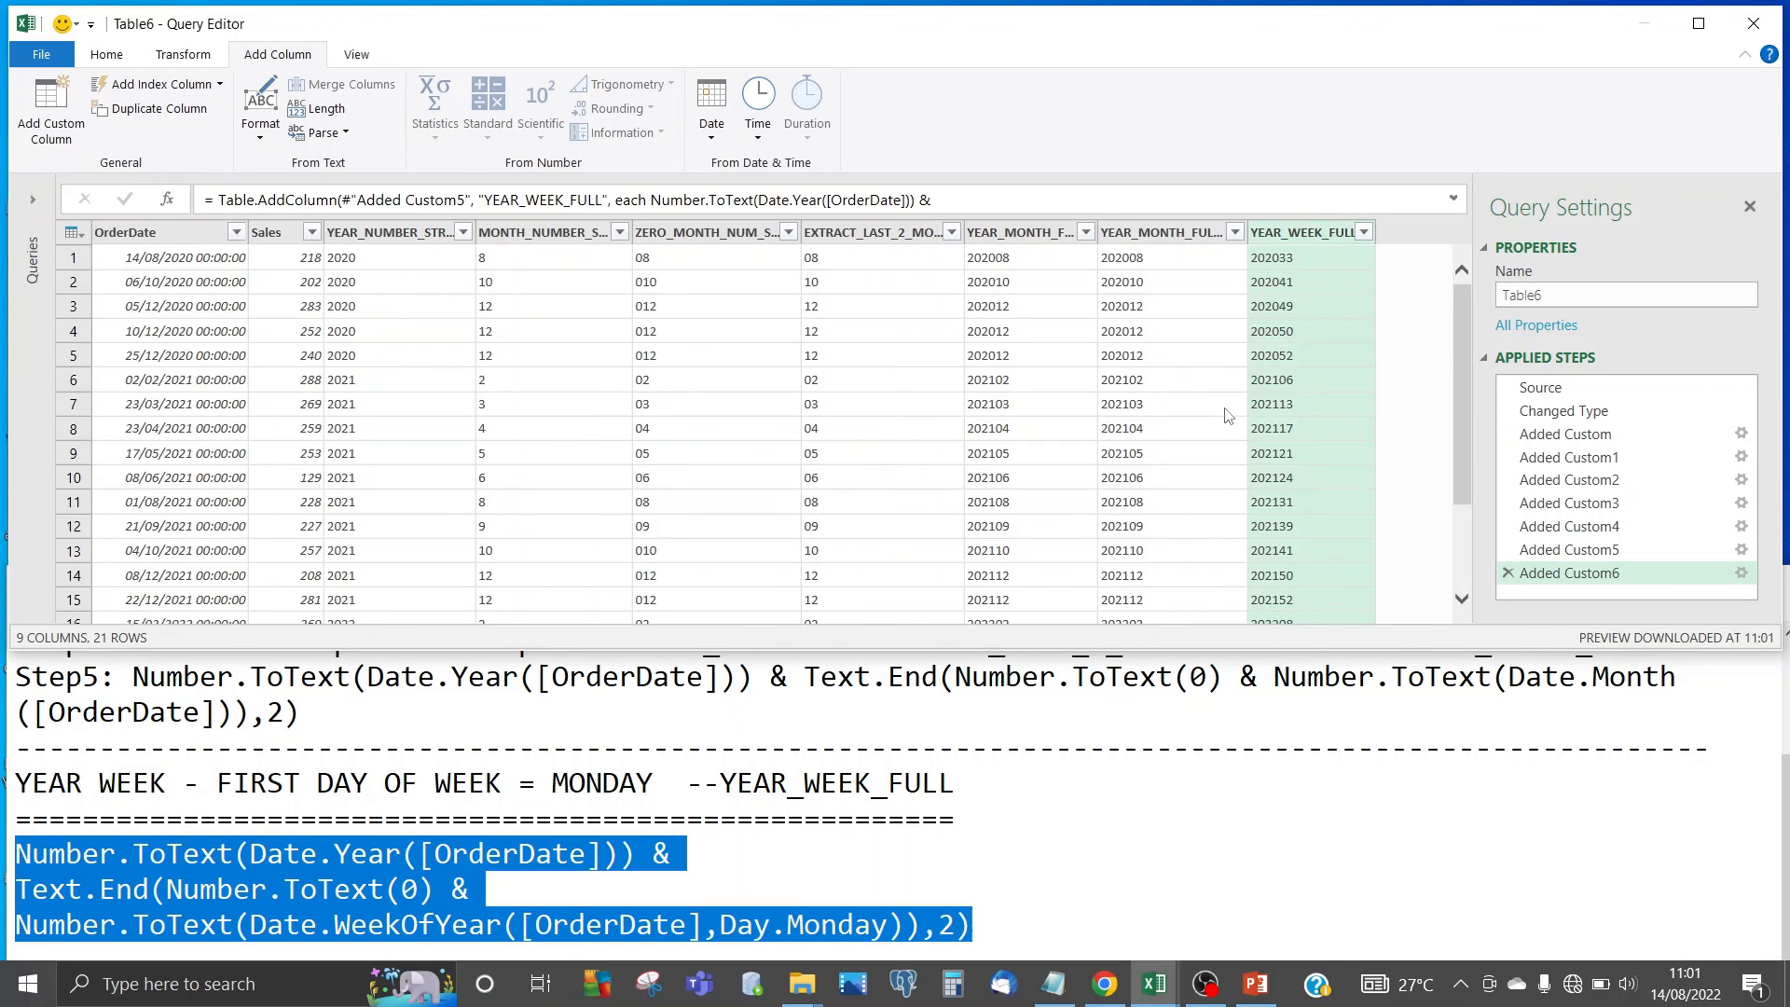
- Examine the YEAR_WEEK_FULL values against OrderDate and the year-month columns throughout the table, shrinking the value preview to show more rows
click(1269, 358)
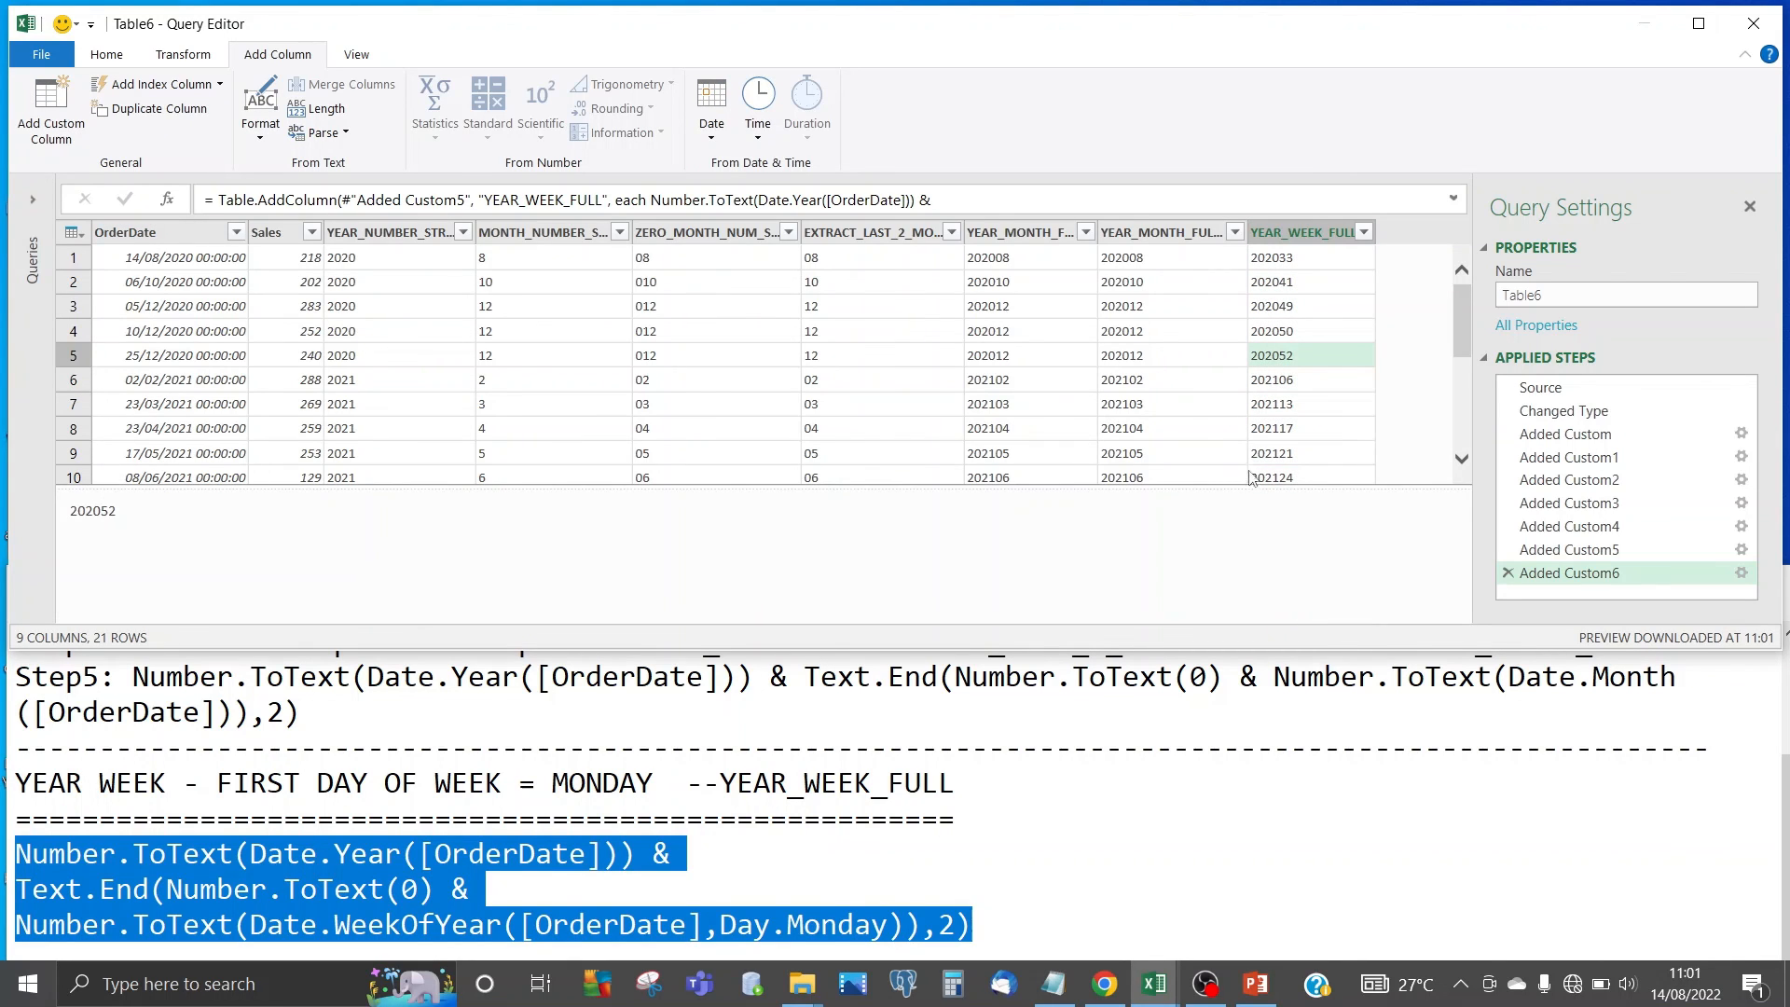
drag(1246, 485, 1248, 559)
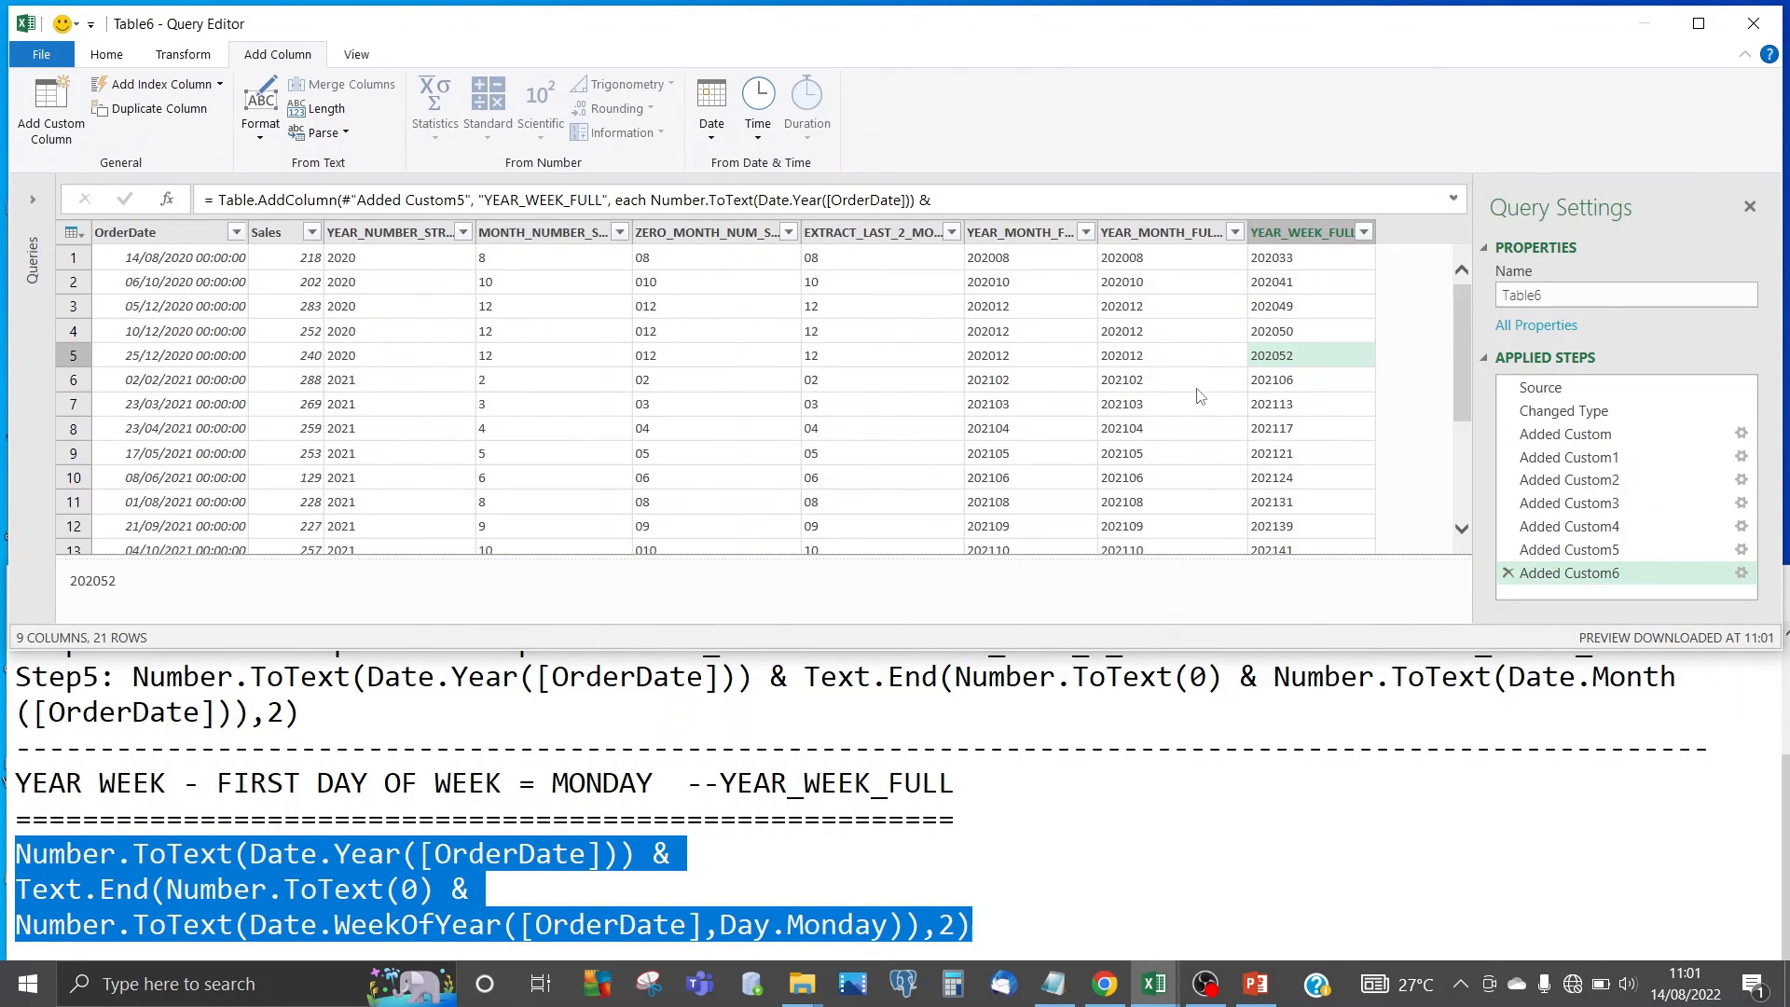
click(1175, 343)
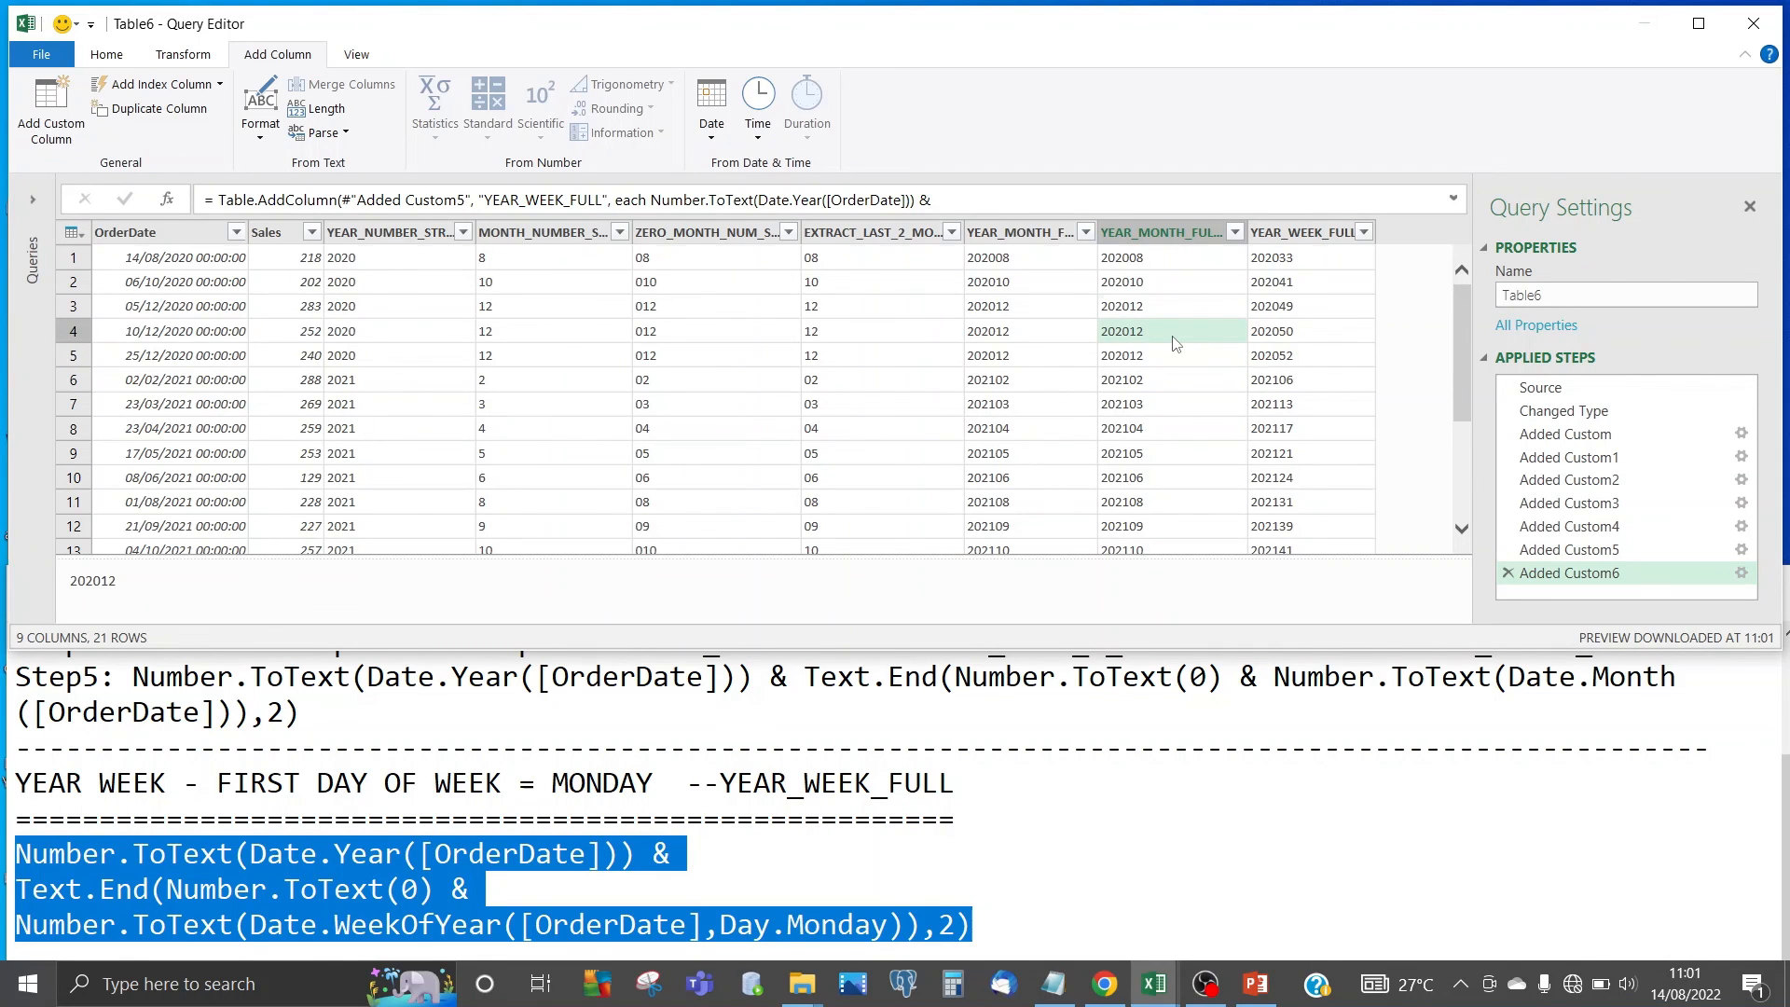
scroll(1176, 343, down, 3)
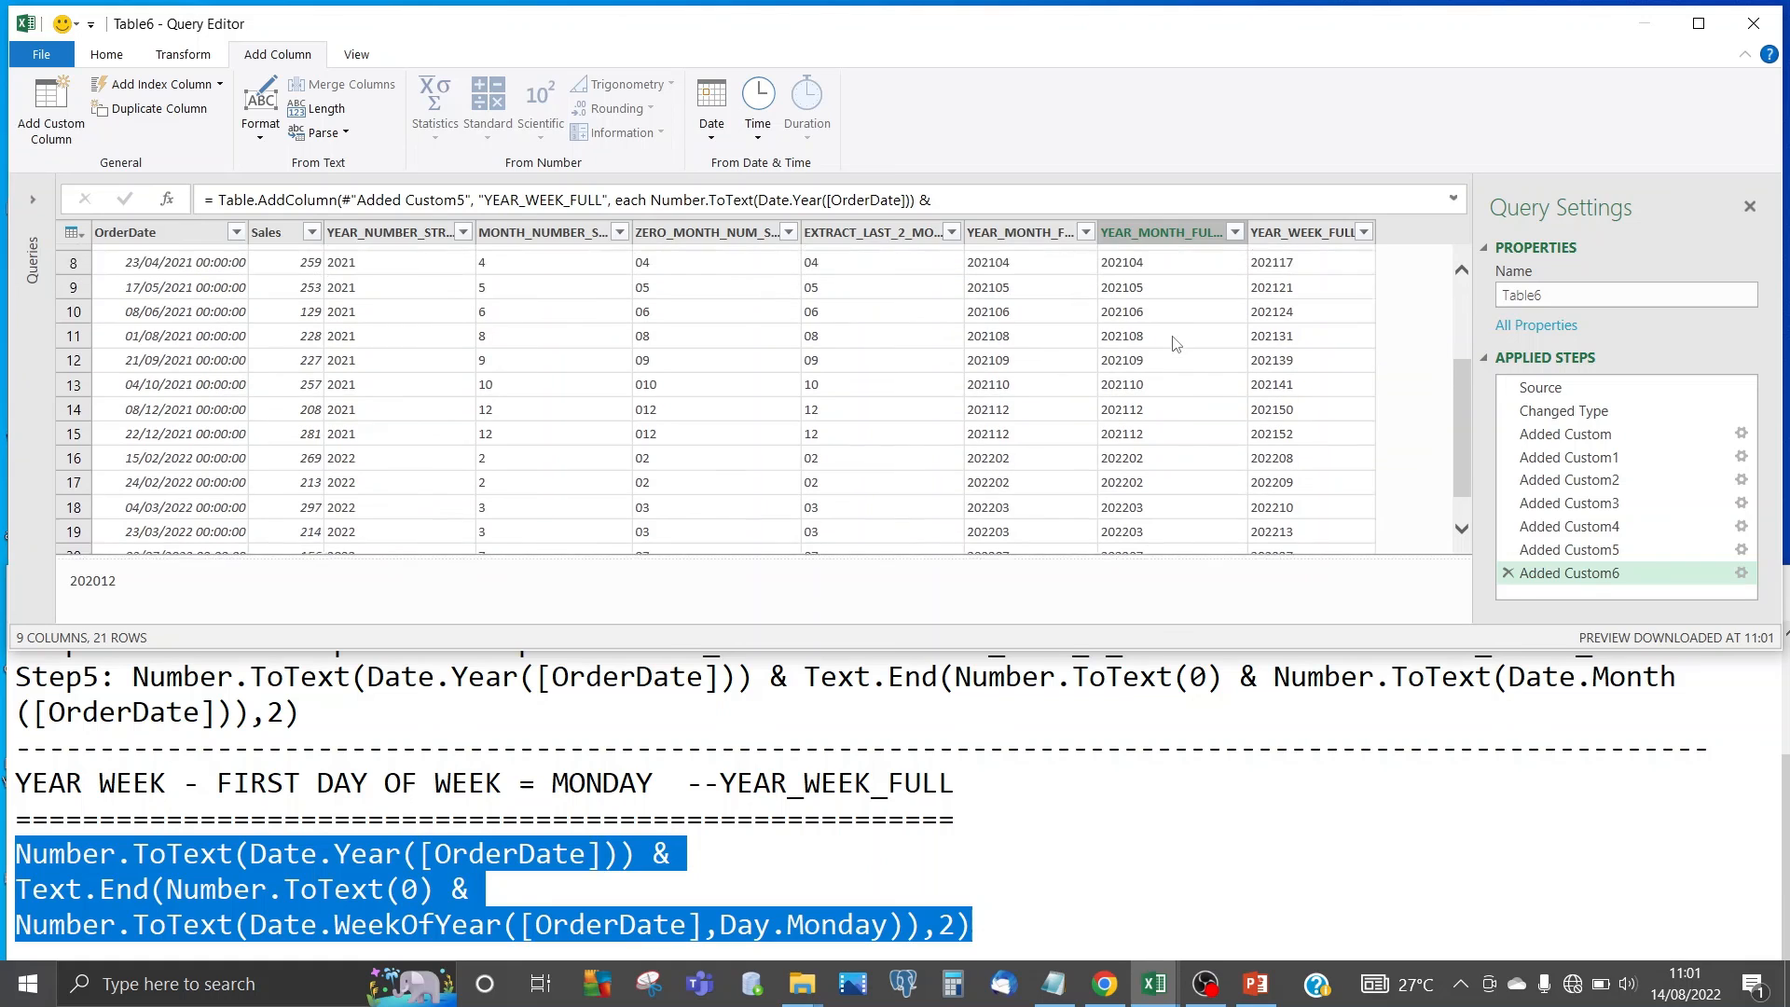
scroll(1176, 343, up, 3)
scroll(1176, 343, down, 3)
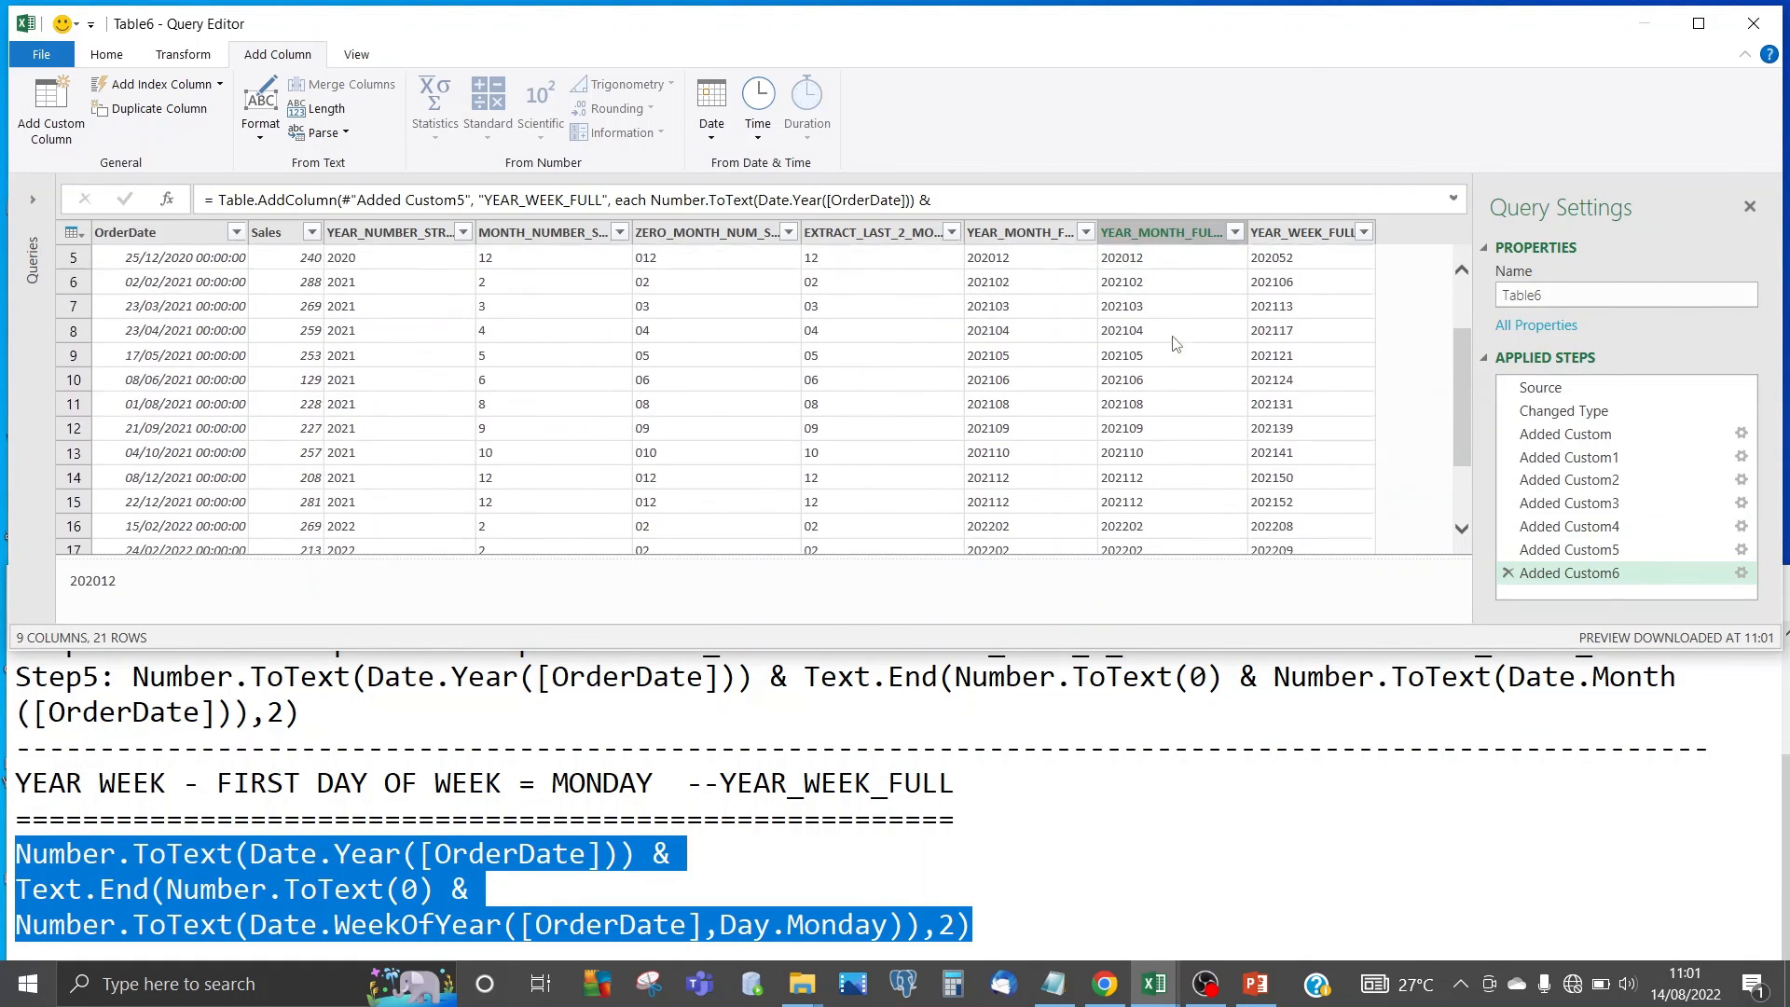
scroll(1176, 343, up, 2)
scroll(1176, 343, up, 1)
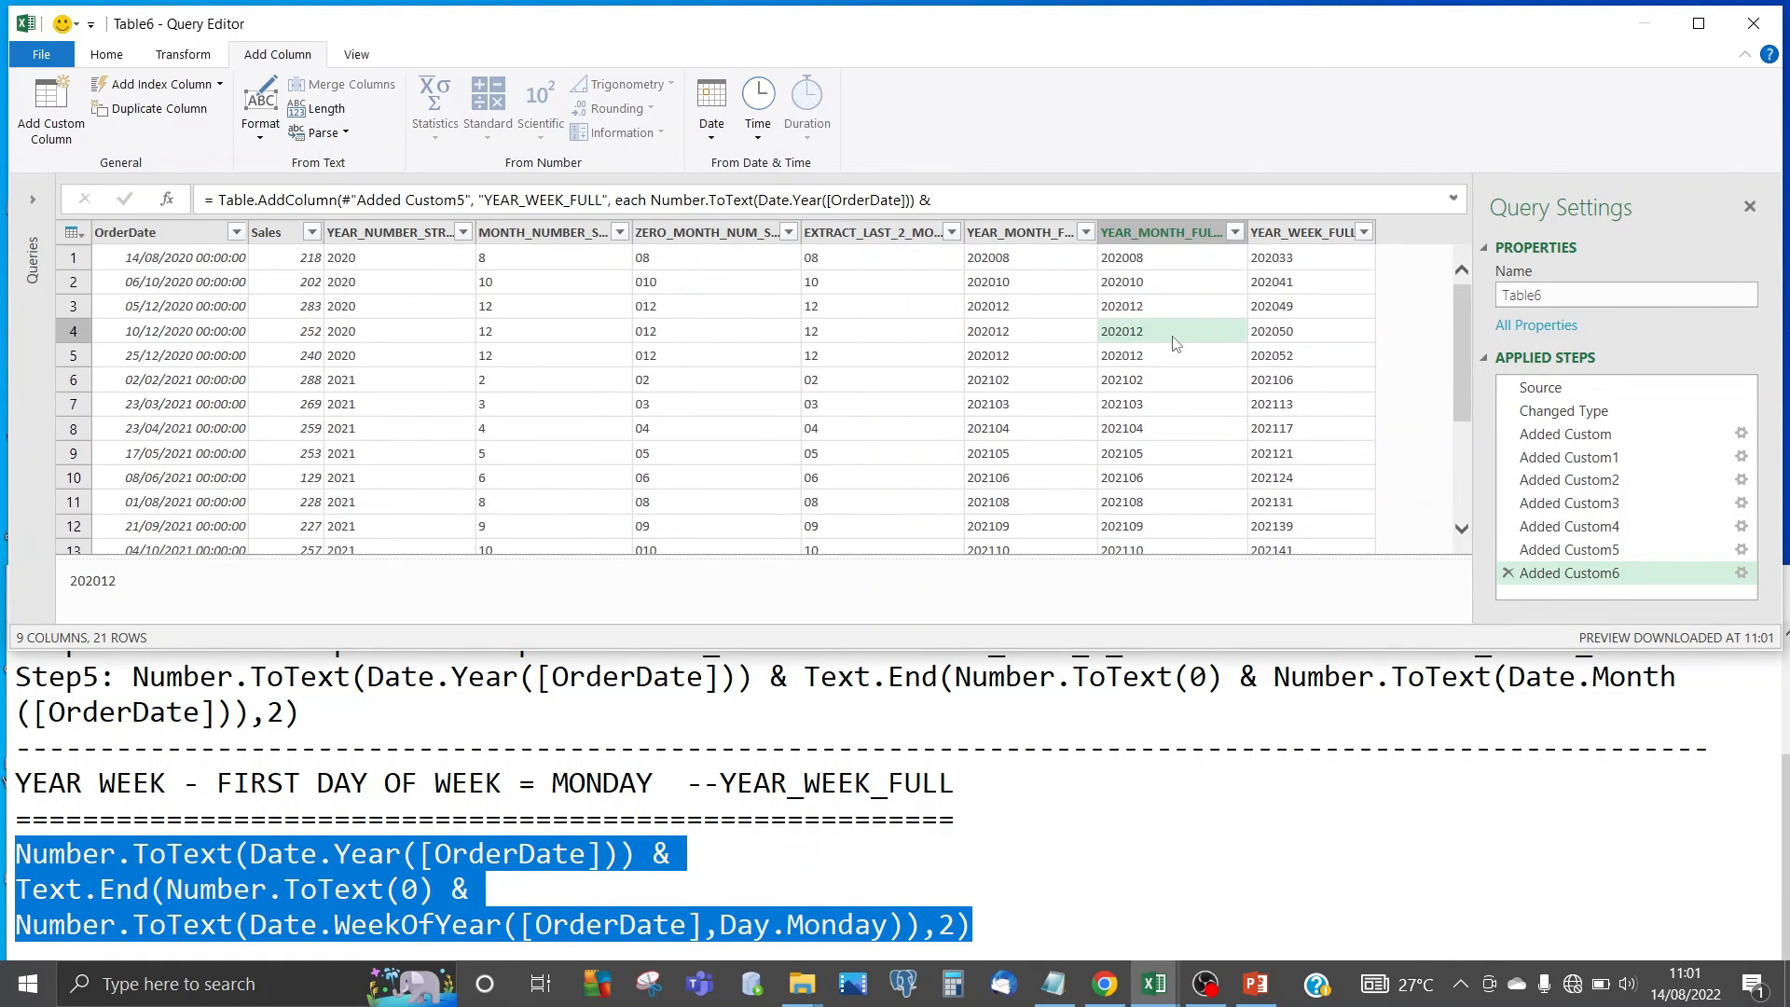